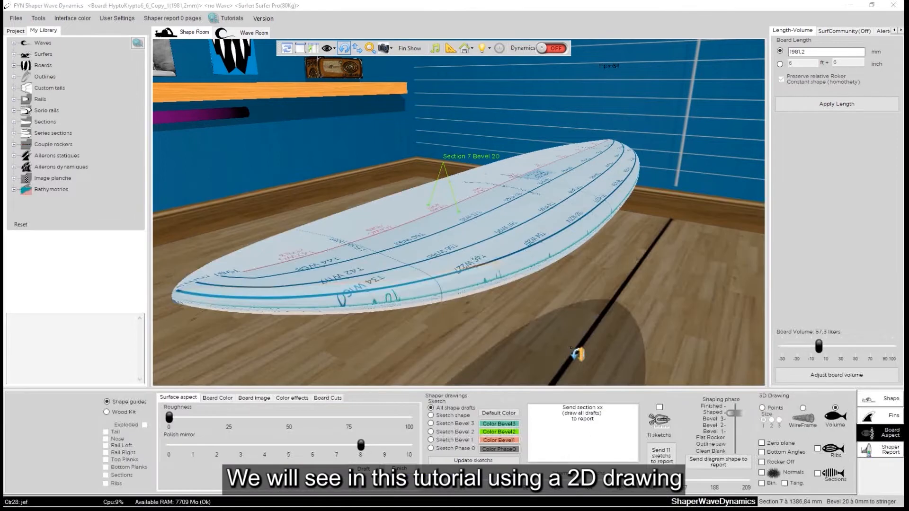
left_click_drag(577, 354, 542, 320)
left_click_drag(650, 268, 496, 289)
left_click_drag(625, 296, 270, 298)
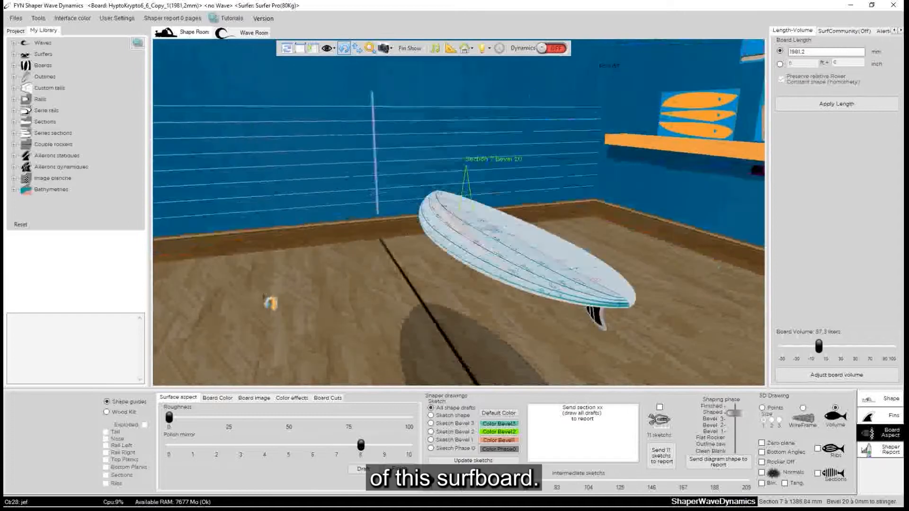
mouse_move(218, 232)
left_mouse_down()
mouse_move(513, 321)
mouse_move(326, 308)
left_mouse_up()
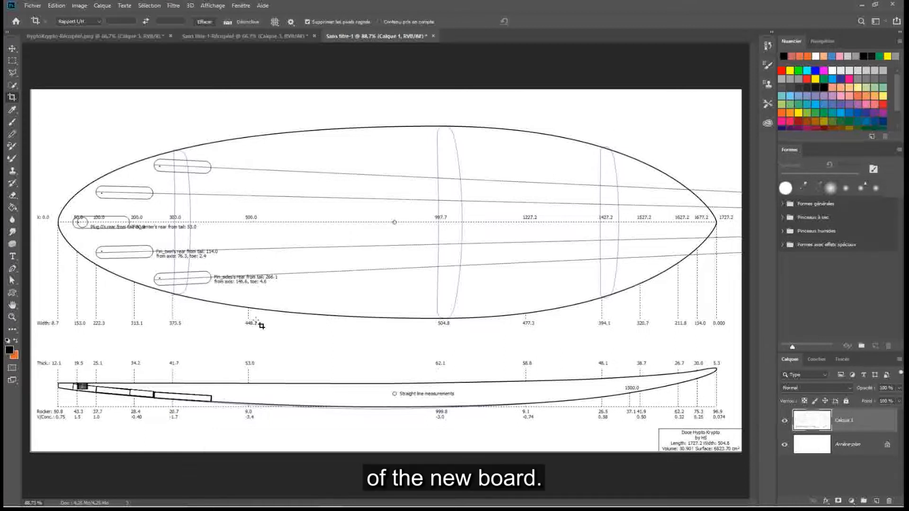
Switch to FYN Shaper Wave Dynamics and load the basic Evolutive board
mouse_move(733, 502)
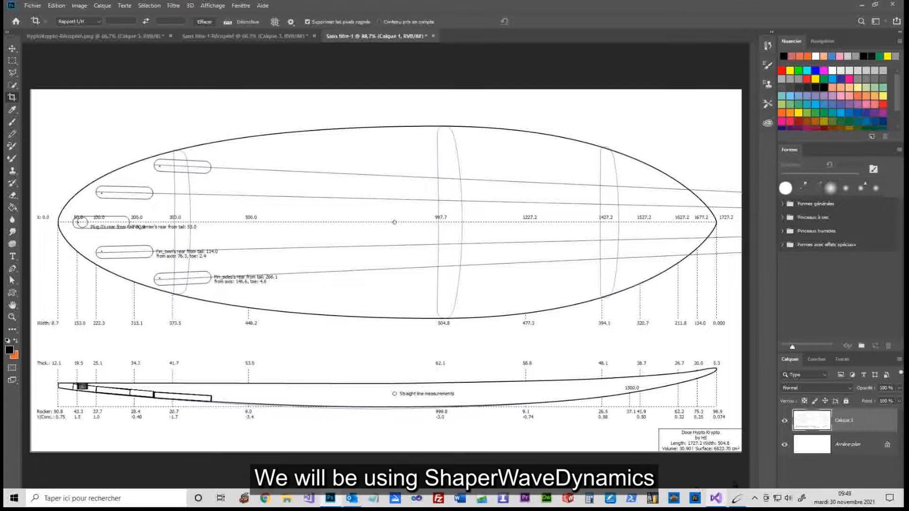
left_click(734, 499)
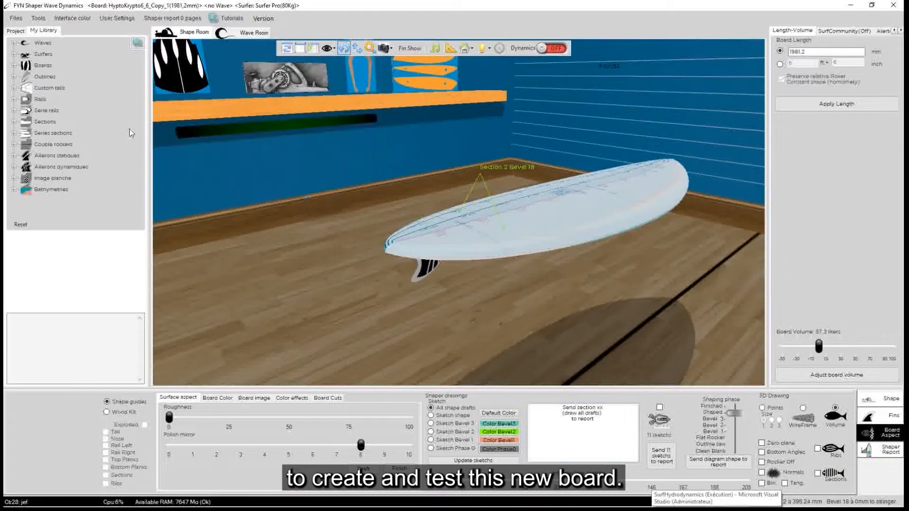
left_click(17, 21)
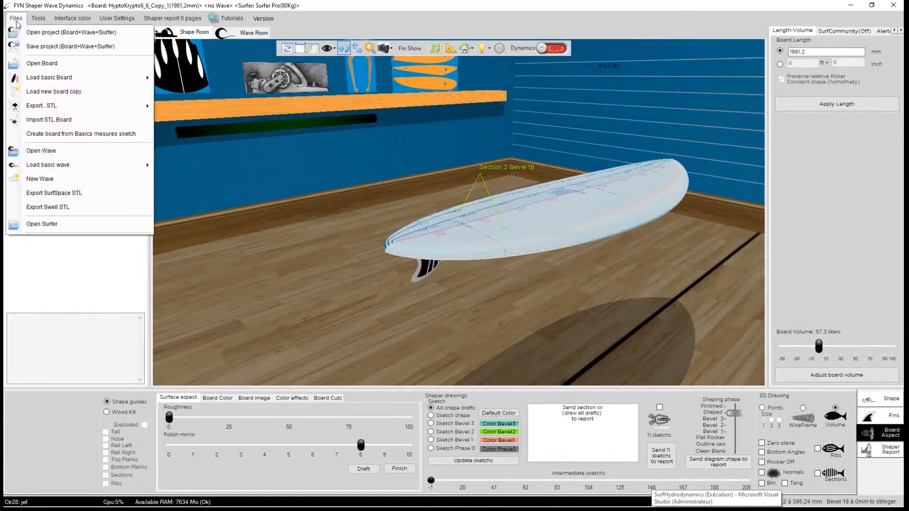
mouse_move(28, 78)
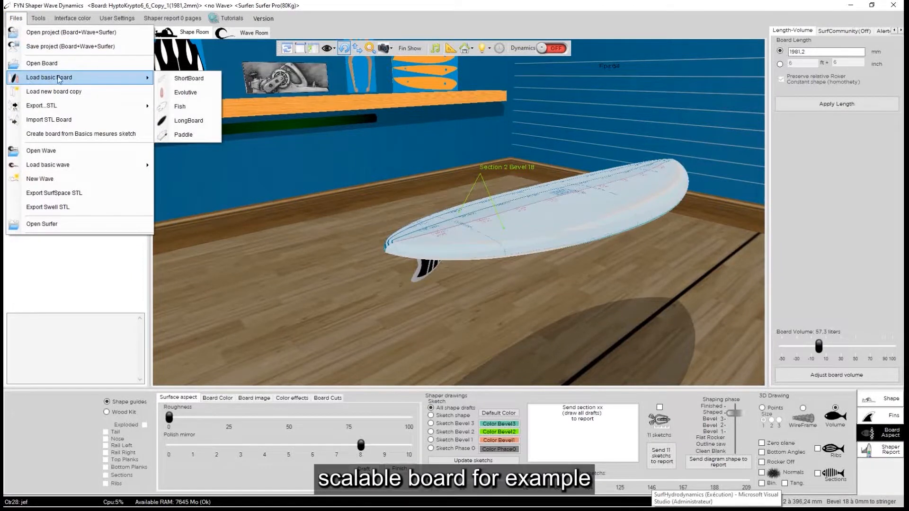
left_click(189, 92)
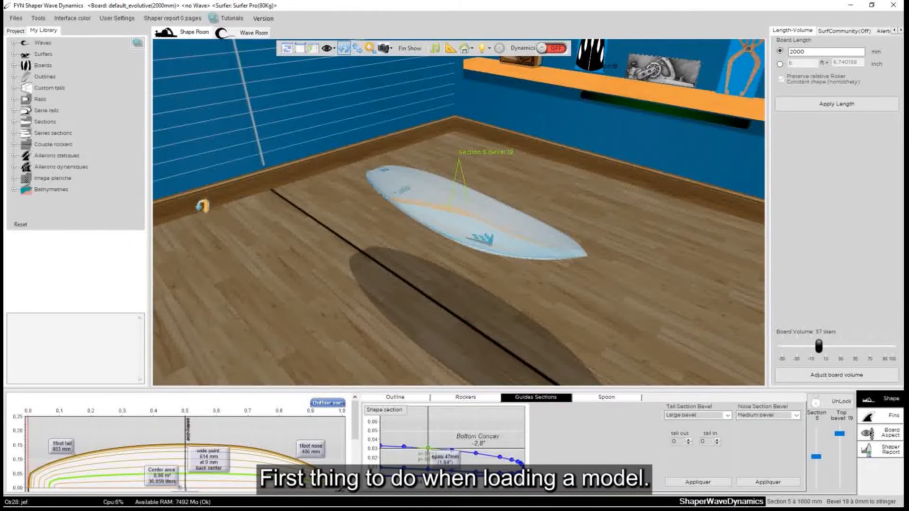
left_click_drag(281, 312, 510, 255)
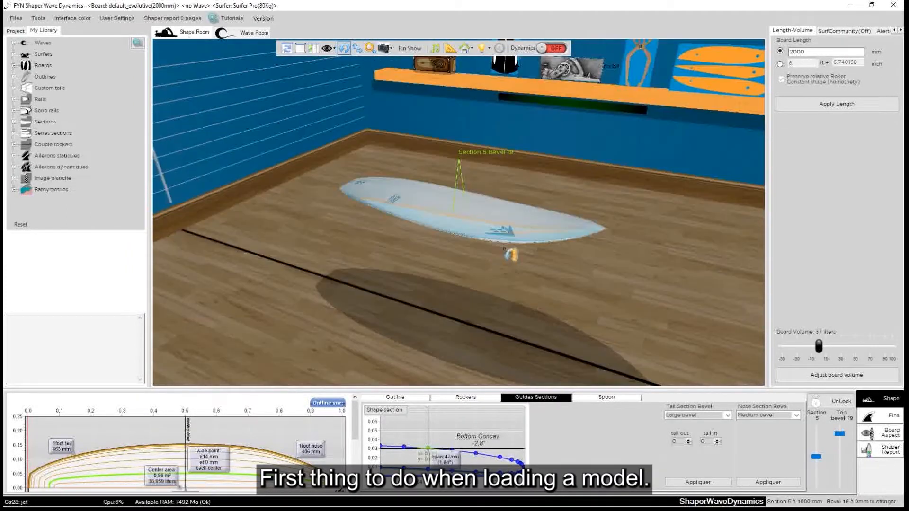
Load an editable copy of the default_evolutive board from the project tree
left_click(17, 31)
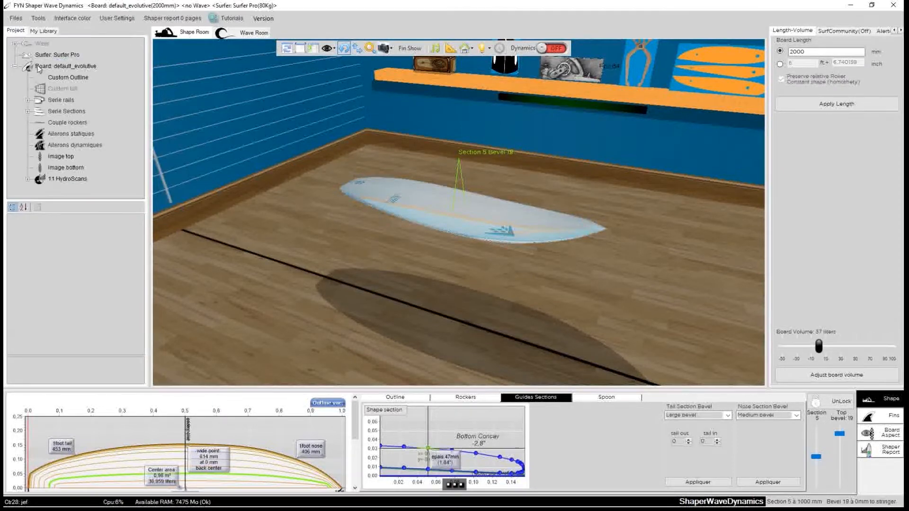
left_click(53, 66)
right_click(54, 69)
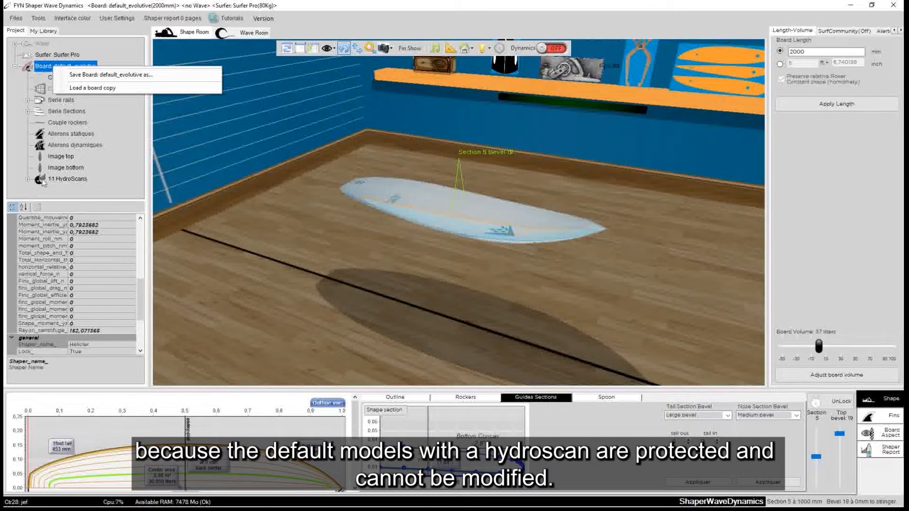
left_click(101, 88)
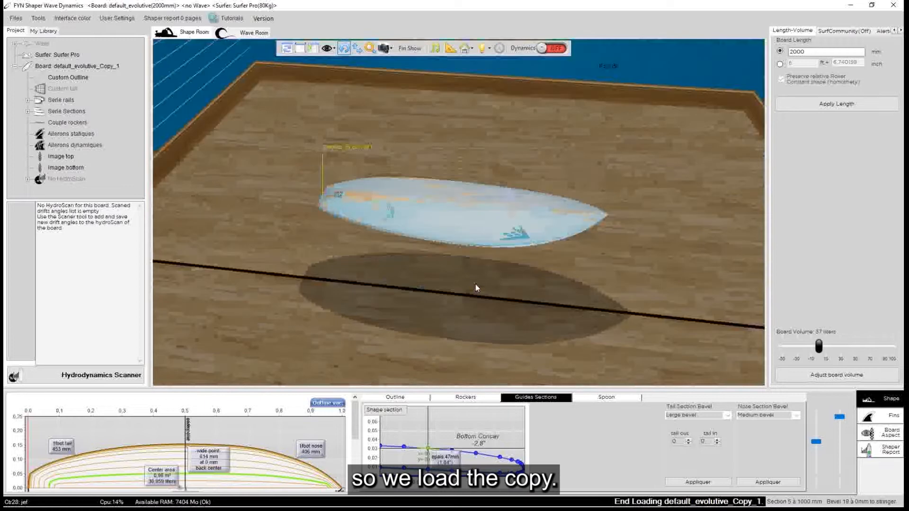
left_click(520, 297)
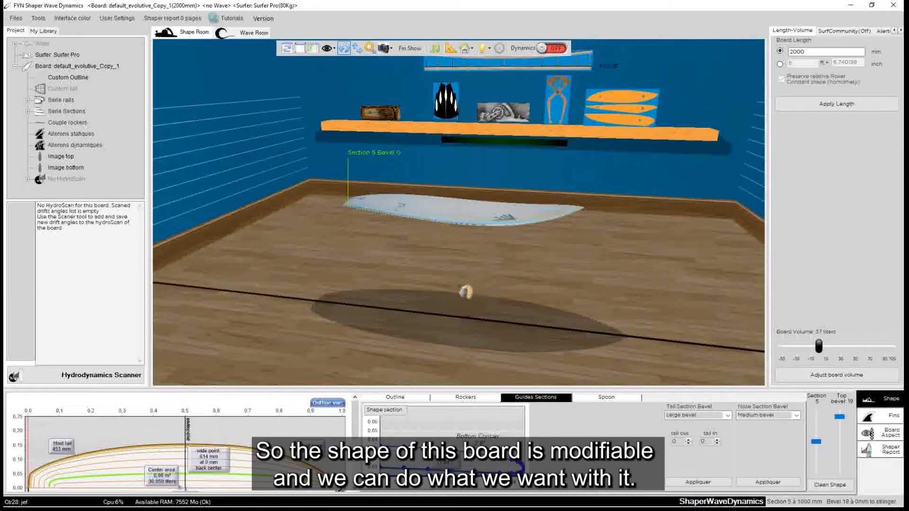
left_click_drag(592, 320, 665, 393)
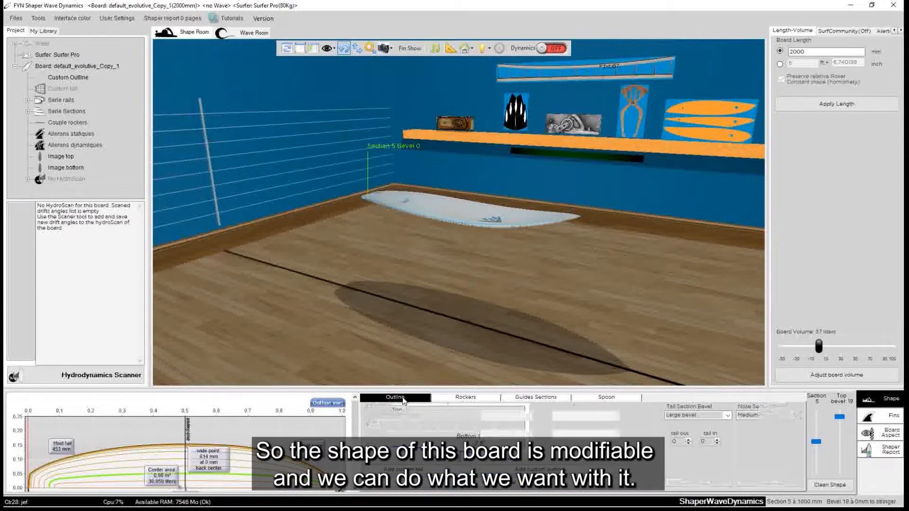
Import the drawing hyptoKrypto.png as a board image
left_click(476, 401)
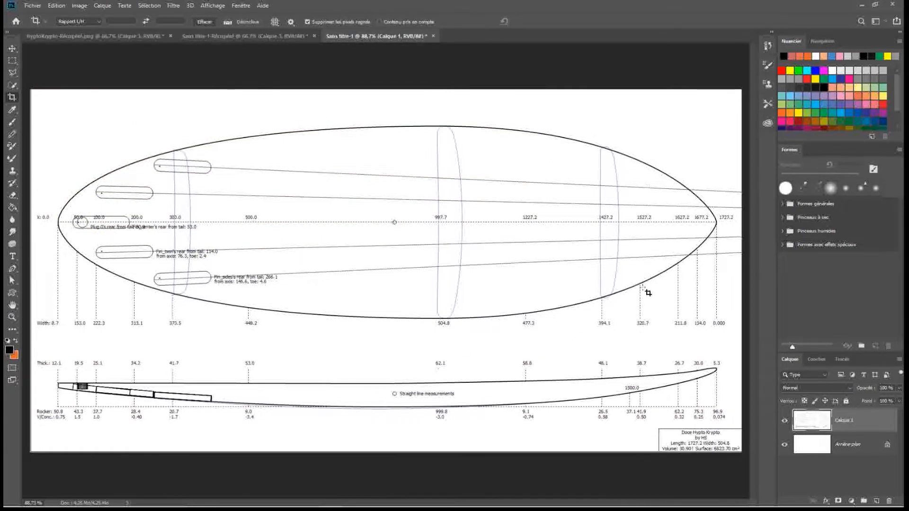
left_click(862, 7)
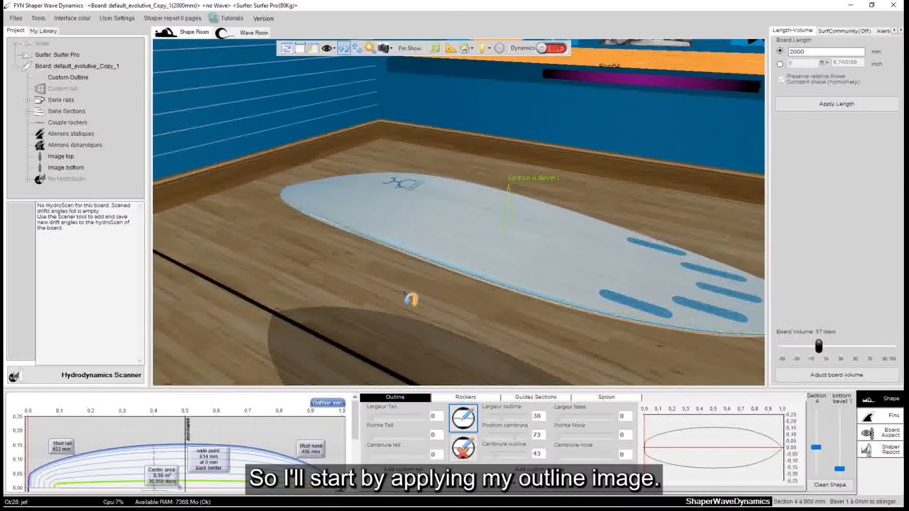
left_click(869, 428)
left_click(256, 399)
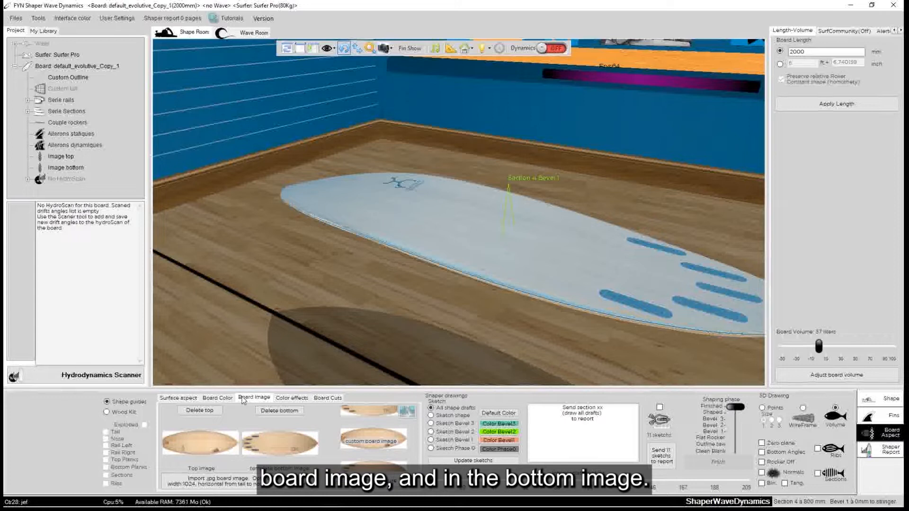
left_click(275, 483)
left_click_drag(590, 229, 586, 304)
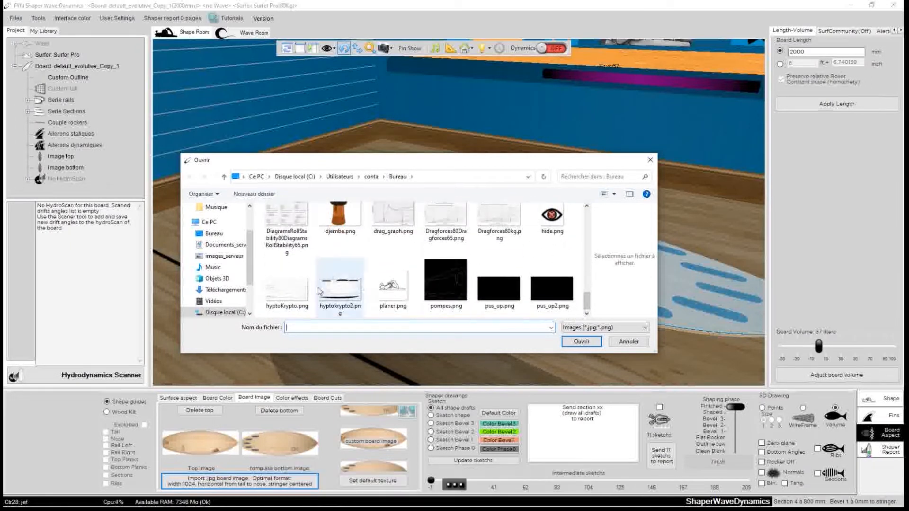
left_click(287, 286)
left_click(581, 342)
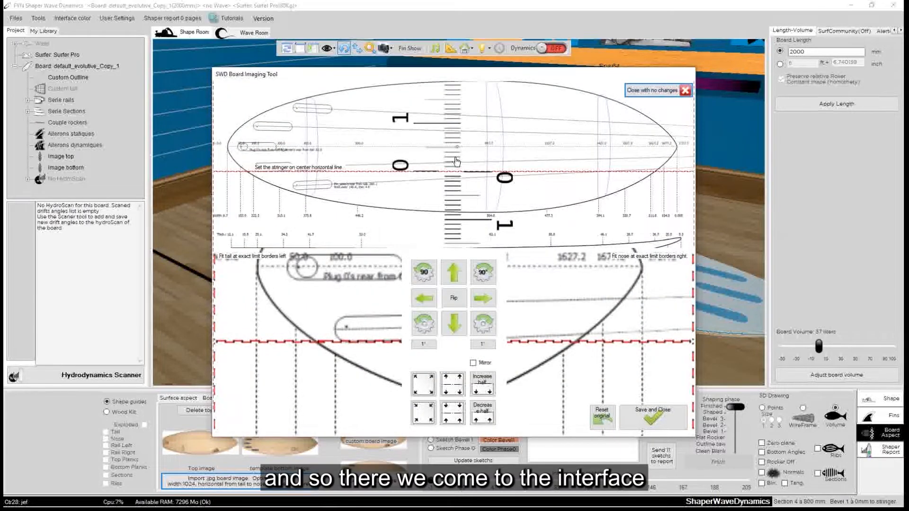
Move the drawing's stringer onto the centre line and enlarge the image so tail and nose span the limit borders
mouse_move(374, 150)
left_mouse_down()
mouse_move(422, 187)
mouse_move(353, 207)
mouse_move(402, 179)
mouse_move(360, 177)
mouse_move(387, 147)
mouse_move(367, 157)
mouse_move(377, 172)
mouse_move(369, 171)
left_mouse_up()
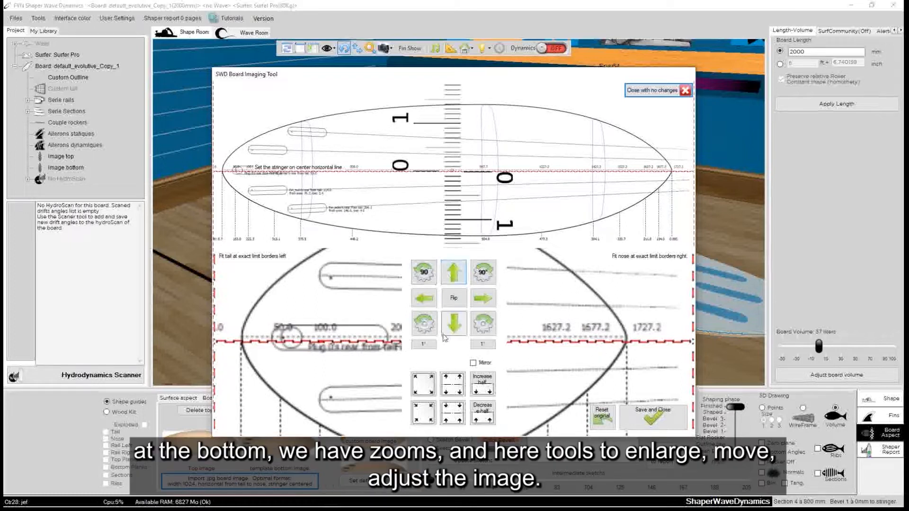
left_click_drag(337, 190, 330, 191)
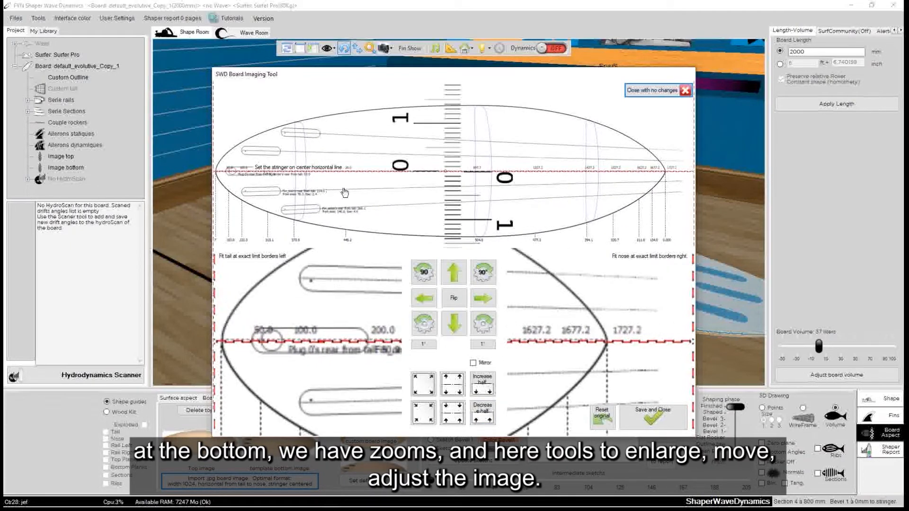
left_click_drag(390, 198, 397, 197)
scroll(395, 198, "up", 4)
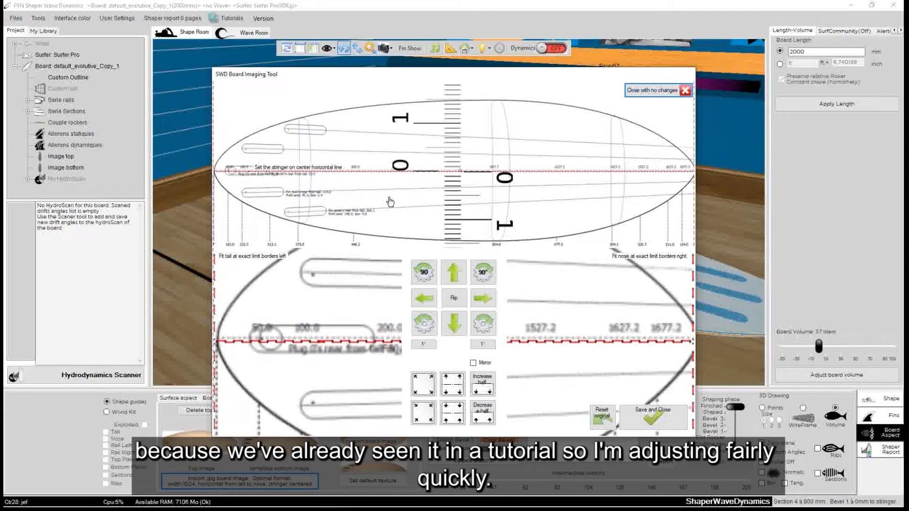
Fine-tune the drawing's position and scale so tail and nose meet the limit borders exactly with the stringer centred
left_click(425, 302)
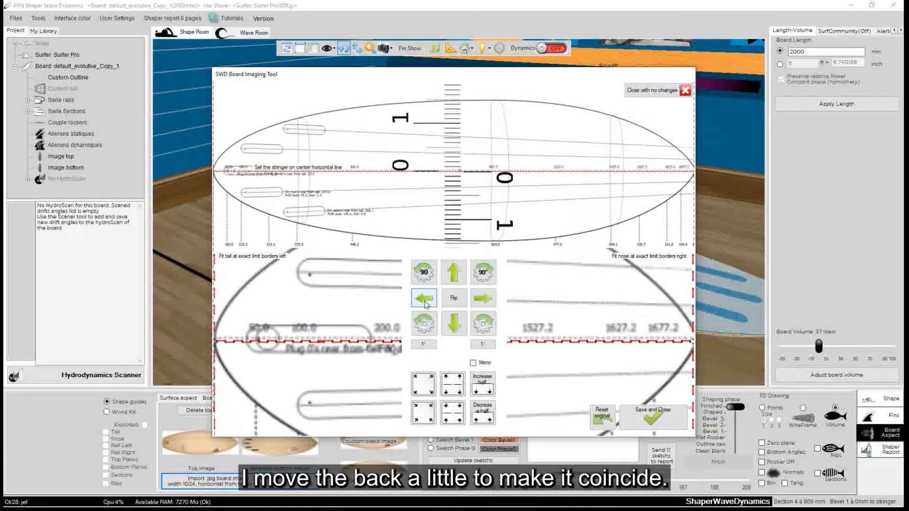
left_click(459, 325)
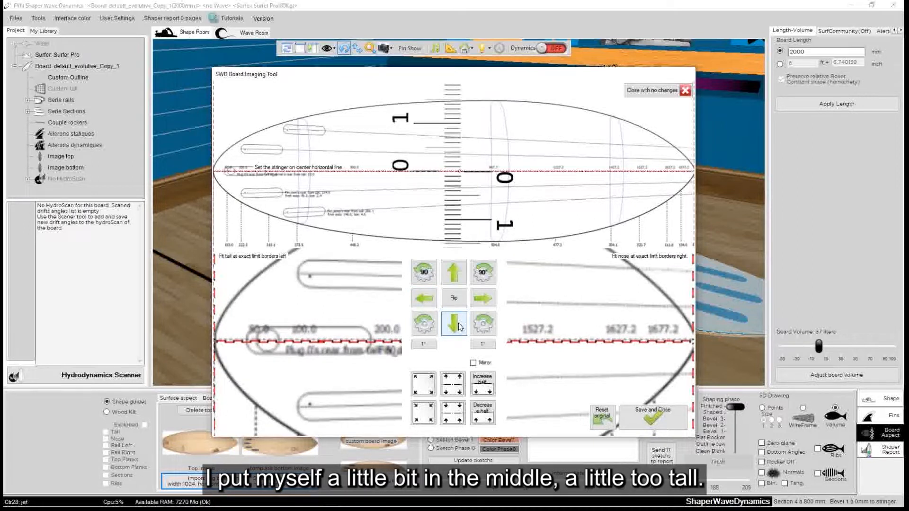
left_click(458, 326)
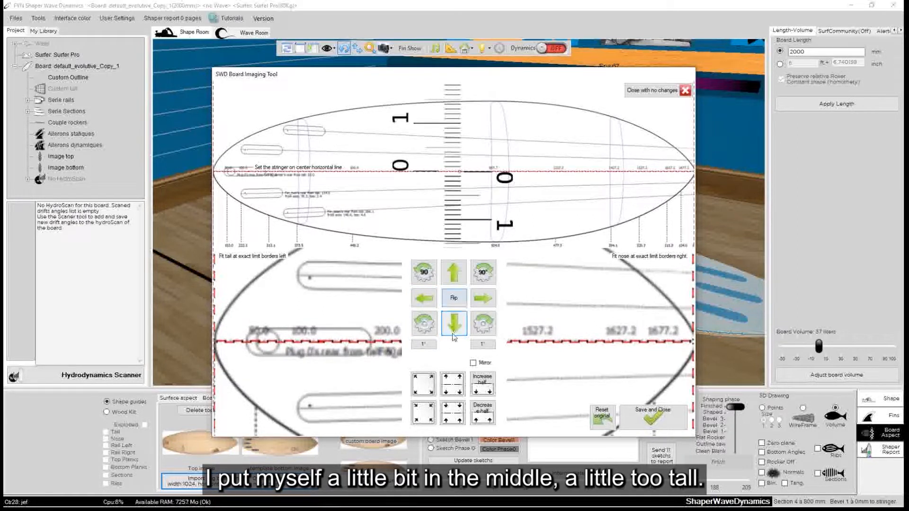
left_click(423, 412)
left_click(423, 413)
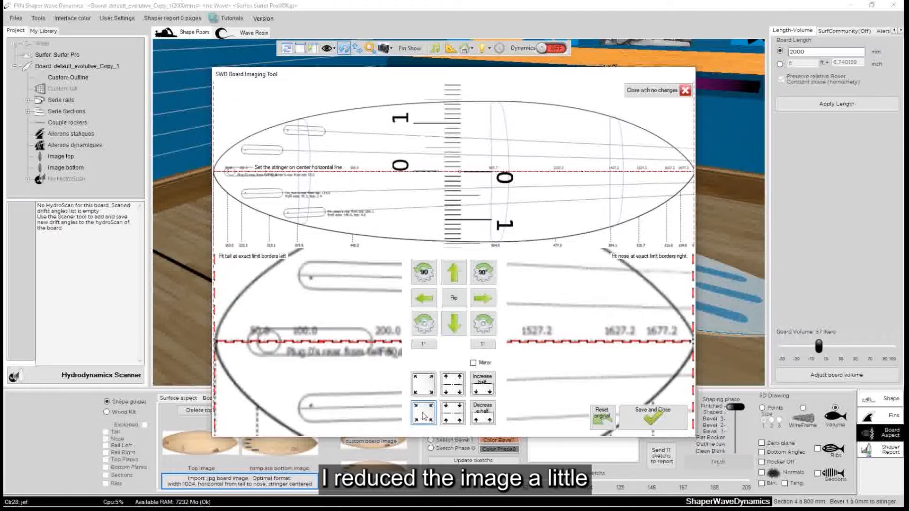
left_click(424, 297)
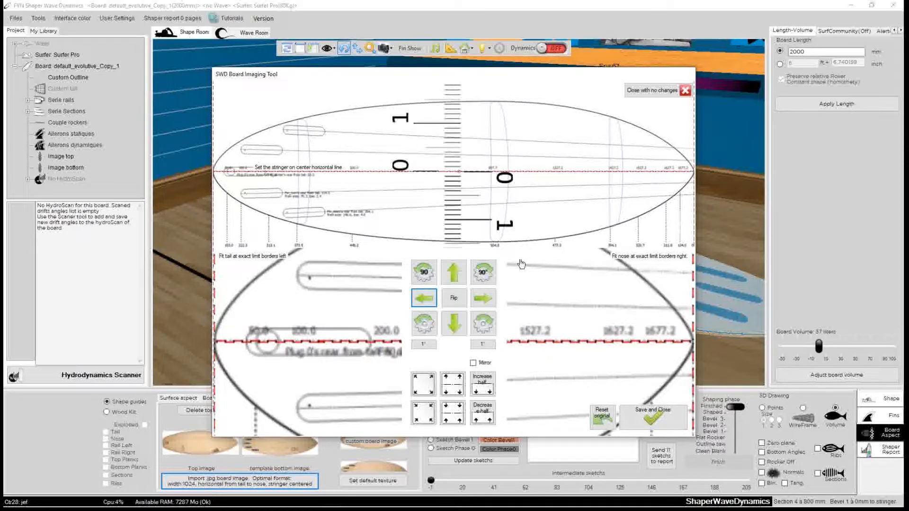
Save the aligned drawing as Image_bottom_krypto so it is applied to the board's bottom
left_click(652, 416)
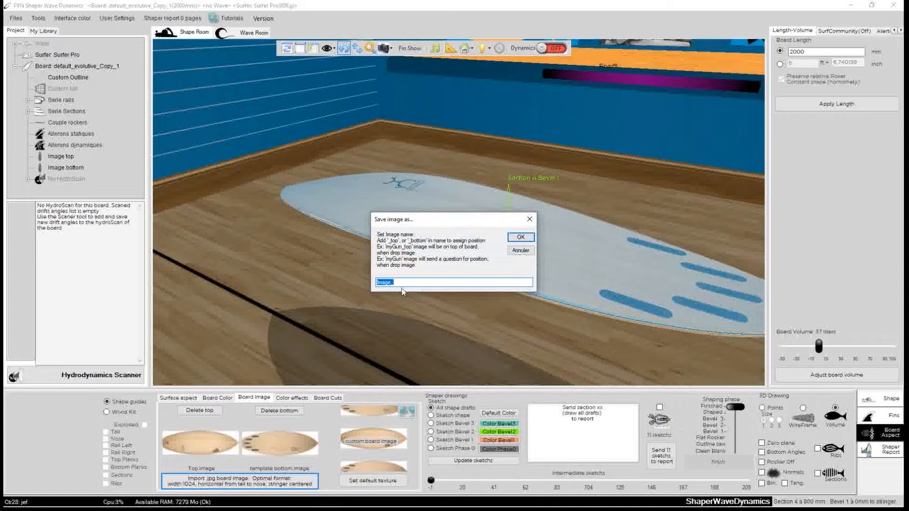
left_click(401, 283)
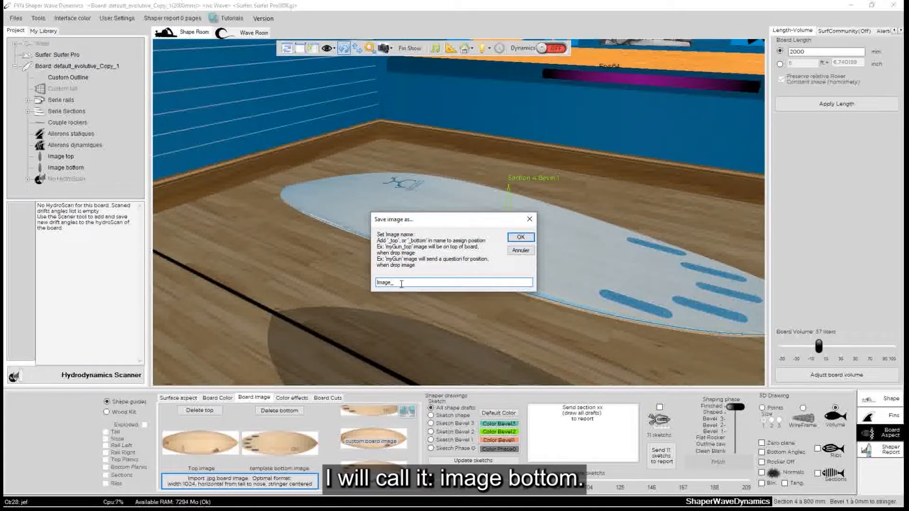
type("bot")
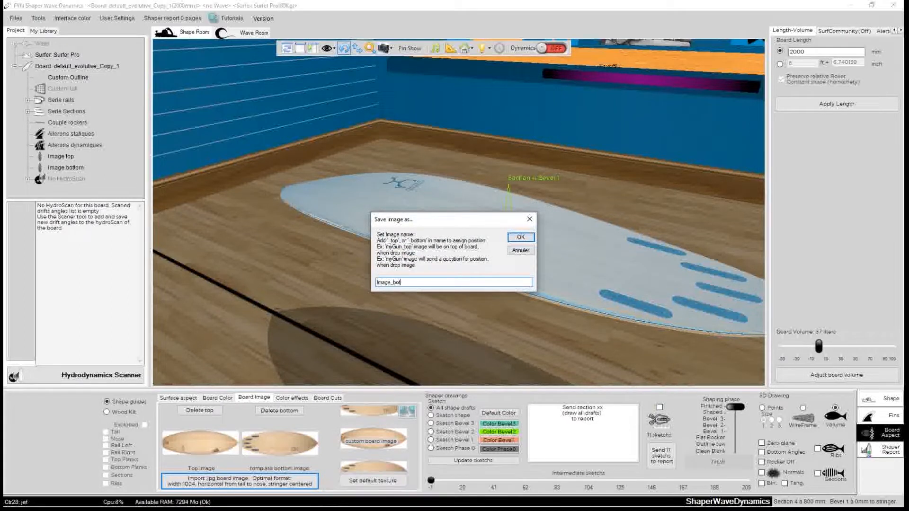
type("tom_")
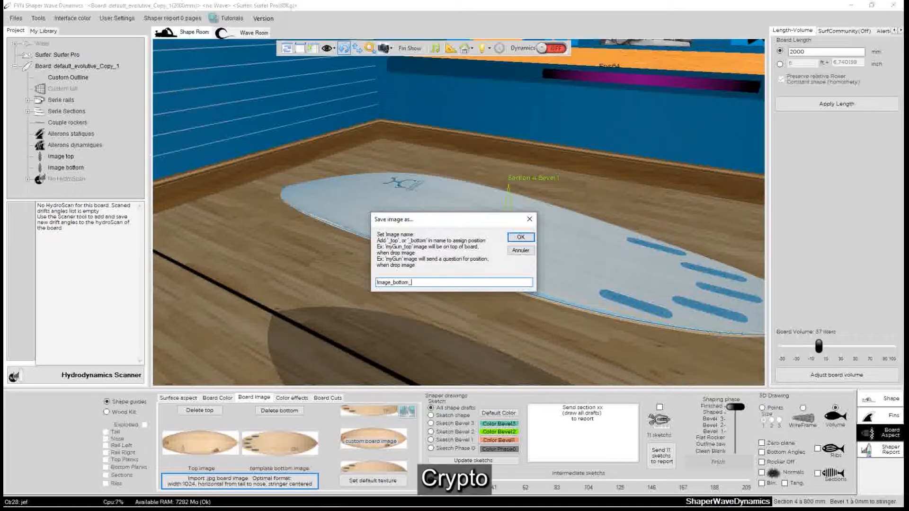
type("kit")
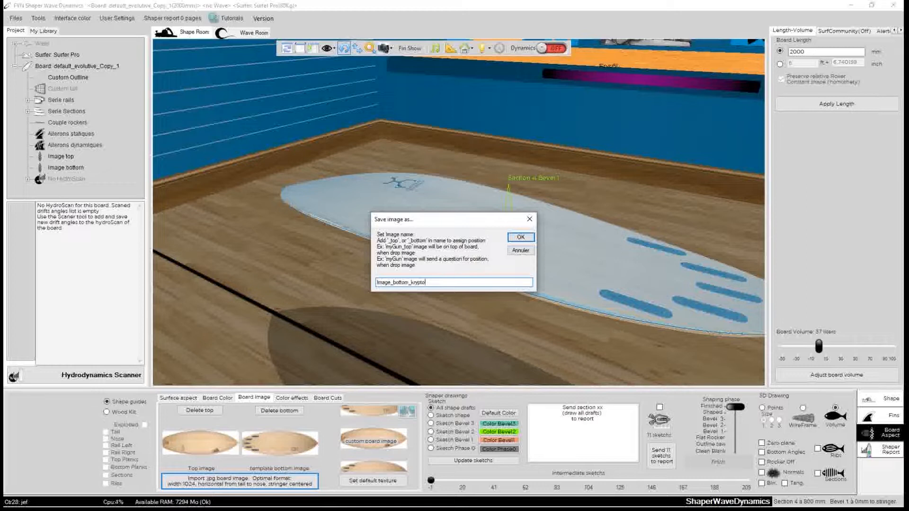
left_click(520, 237)
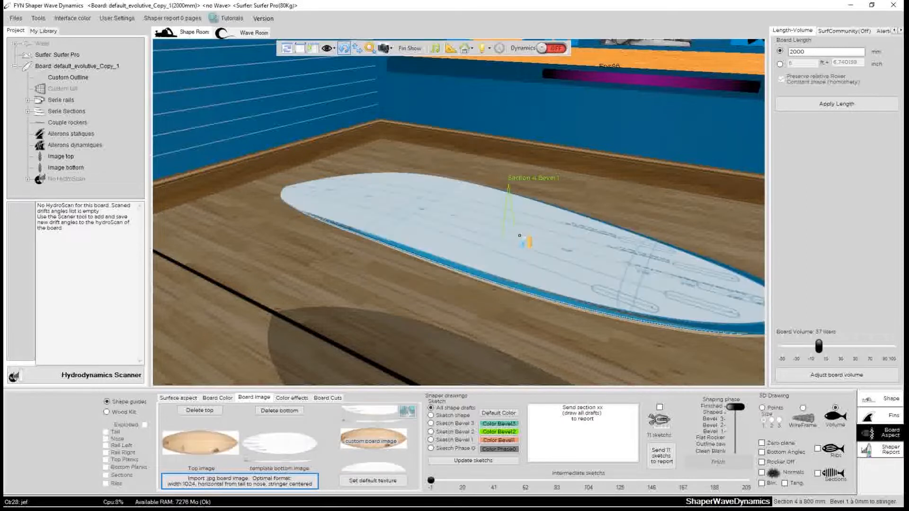
Inspect the drawing on the board and open the custom outline editor
left_click_drag(547, 200, 191, 232)
left_click_drag(620, 243, 557, 228)
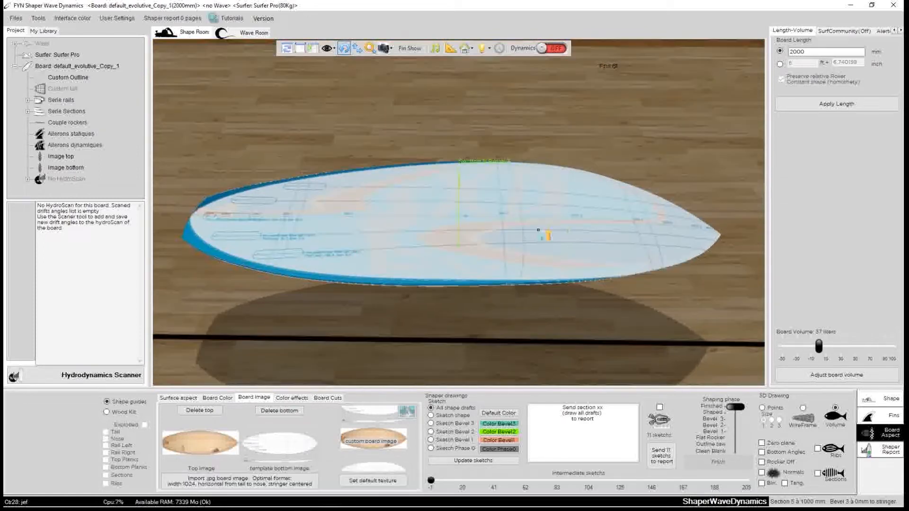
left_click(891, 401)
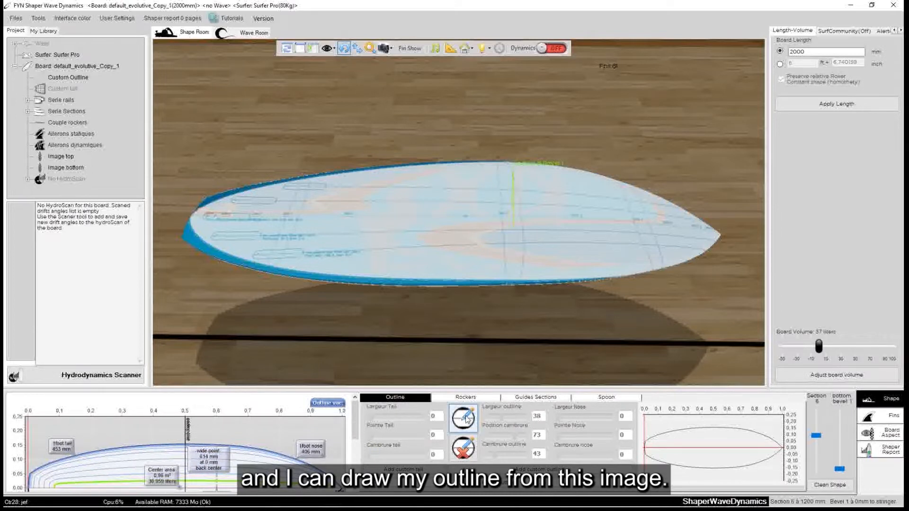
left_click(466, 421)
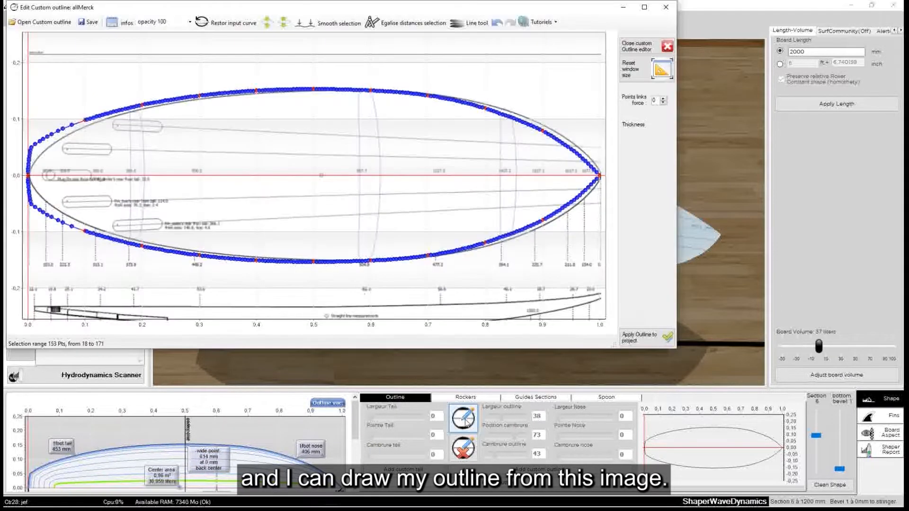
Move the outline editor clear of the project tree and pull the outline point near the nose onto the drawing at about x 0.978
left_click_drag(278, 10, 388, 72)
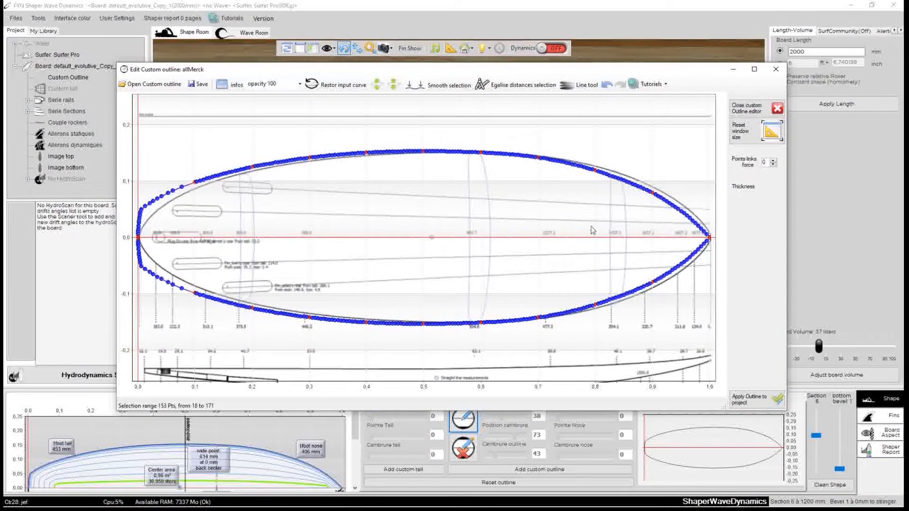
left_click(708, 240)
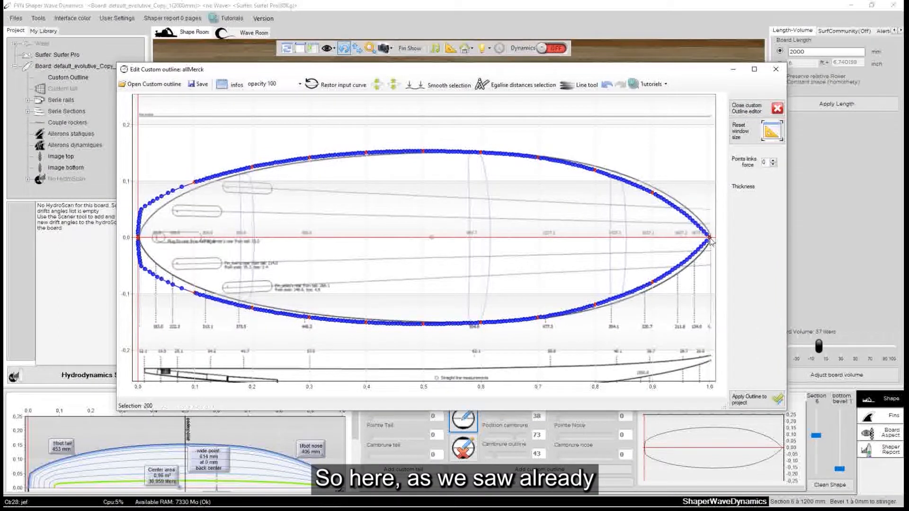
left_click_drag(705, 239, 698, 223)
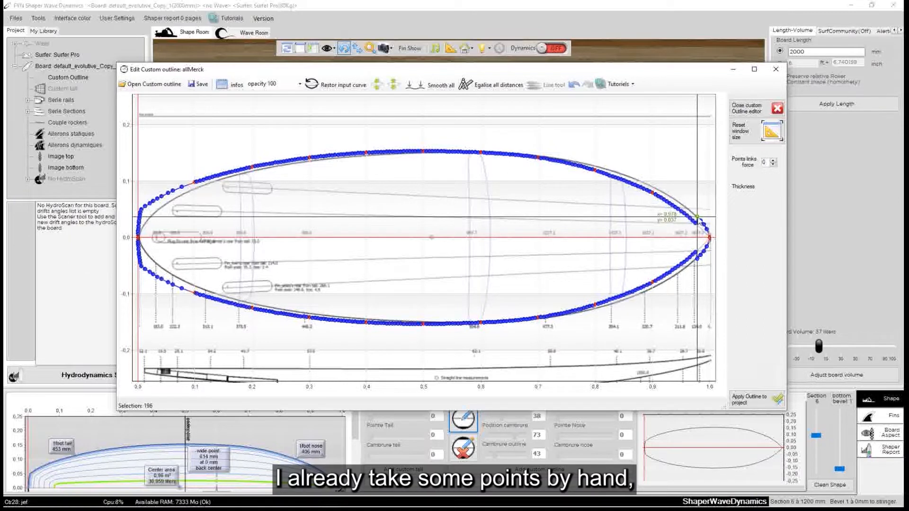
Fit a Degree 3, 4-point Line tool curve to the drawn outline from about x 0.67 to the nose
right_click(369, 153)
left_click(405, 162)
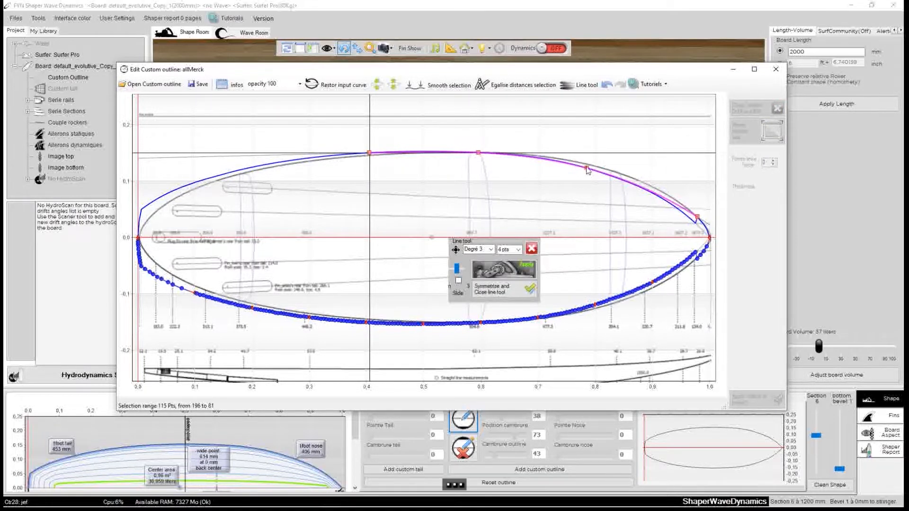
left_click_drag(586, 168, 587, 166)
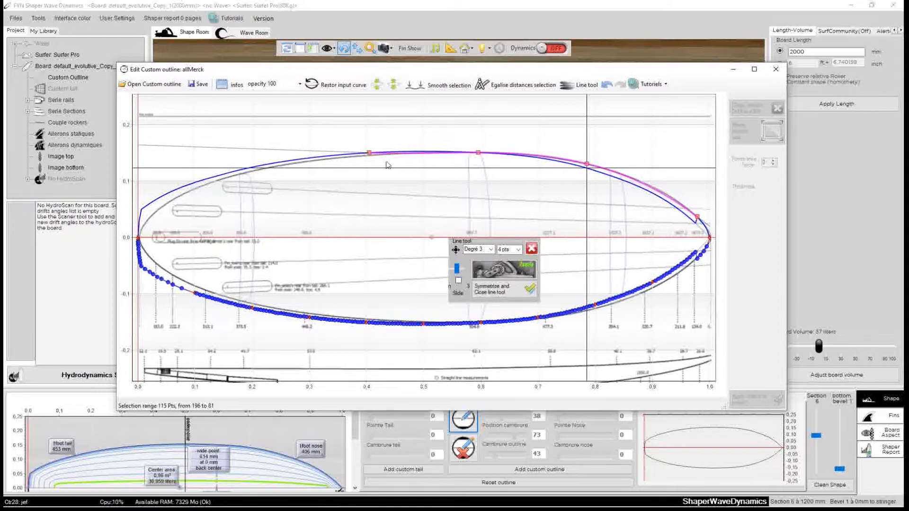
left_click_drag(369, 153, 447, 152)
left_click_drag(529, 153, 529, 155)
left_click_drag(612, 165, 612, 171)
left_click_drag(447, 152, 518, 155)
left_click_drag(640, 180, 640, 181)
left_click(505, 269)
Shift the Line tool curve to the middle of the board, about x 0.25 to 0.68, and fit it to the drawing
left_click_drag(519, 155, 281, 165)
left_click_drag(697, 217, 526, 155)
left_click_drag(447, 181, 446, 152)
left_click_drag(364, 162, 363, 156)
left_click(505, 269)
Shift the Line tool curve toward the tail, about x 0.04 to 0.22, and fit it to the drawn outline
left_click_drag(280, 165, 161, 206)
left_click_drag(527, 155, 263, 167)
left_click_drag(223, 155, 224, 178)
left_click_drag(223, 179, 224, 179)
left_click_drag(264, 168, 263, 168)
left_click(504, 269)
Fit the Line tool curve to the drawn outline near the tail tip, symmetrise the outline and close the tool
left_click_drag(161, 206, 146, 231)
left_click_drag(300, 161, 212, 182)
left_click_drag(212, 178, 163, 200)
left_click_drag(254, 168, 161, 206)
left_click_drag(197, 188, 196, 189)
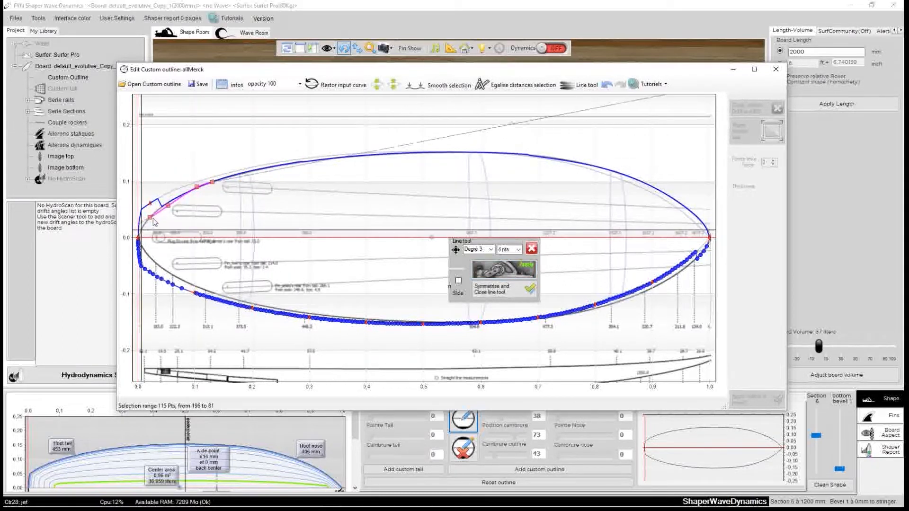
left_click(530, 288)
Move the outline points at the tail tip onto the drawing and equalise the distances between the selected tail points
scroll(160, 215, "up", 3)
left_click(145, 242)
left_click(145, 237)
left_click_drag(161, 187, 162, 219)
left_click_drag(150, 200, 153, 227)
left_click_drag(148, 212, 147, 237)
left_click(145, 253)
left_click(293, 136, "shift")
left_click(495, 85)
Reposition the tail-tip points on the drawing, smooth the tail section with the Line tool and symmetrise it
left_click_drag(146, 224, 149, 229)
left_click_drag(150, 224, 162, 222)
mouse_move(149, 229)
left_mouse_down()
mouse_move(147, 245)
mouse_move(150, 237)
left_mouse_up()
left_click(147, 245)
left_click(287, 139, "shift")
left_click(580, 86)
left_click(502, 269)
left_click(498, 289)
Rebuild the outline between the nose and about x 0.63 with the Line tool and symmetrise it
scroll(497, 288, "down", 4)
scroll(178, 220, "up", 4)
scroll(227, 227, "down", 4)
left_click(709, 237)
left_click(497, 153, "shift")
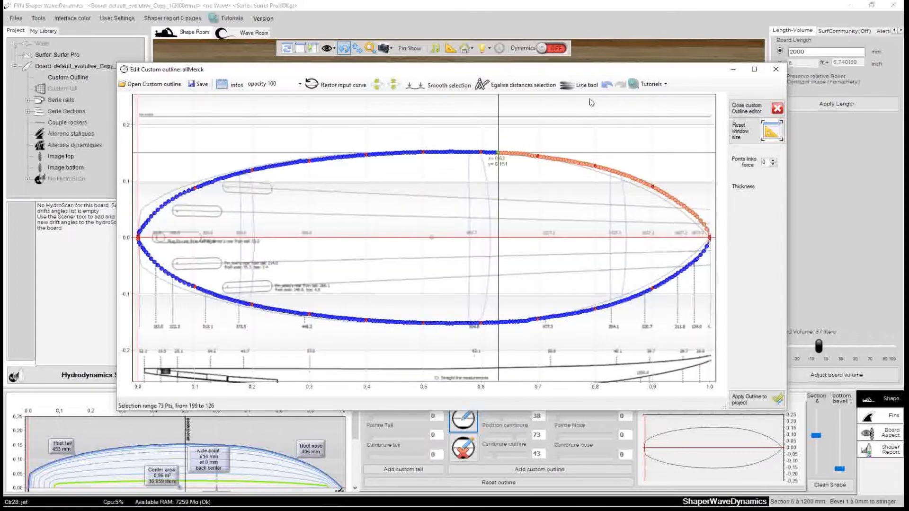
left_click(580, 85)
left_click(502, 269)
left_click(497, 289)
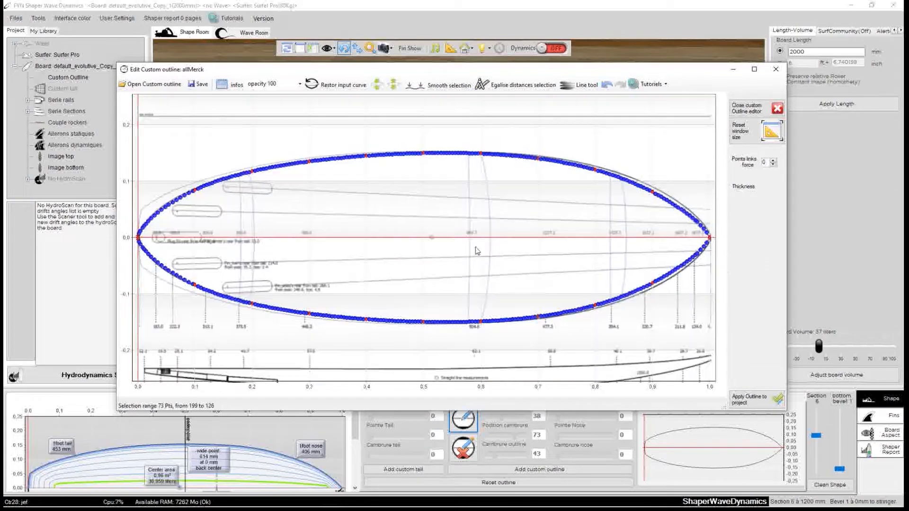
Change the Line tool's degree and point count, and refit the front outline from about x 0.67 to the nose to the drawing
left_click(521, 157)
left_click(704, 229, "shift")
left_click(580, 85)
left_click(518, 249)
left_click(508, 271)
left_click(490, 249)
left_click(476, 274)
left_click_drag(658, 195, 612, 170)
left_click_drag(567, 163, 566, 160)
left_click_drag(704, 229, 704, 224)
left_click(511, 270)
Shift the Line tool curve to about x 0.5 to 0.85, blend it into the drawn outline and symmetrise the result
left_click_drag(521, 156, 420, 154)
left_click_drag(703, 225, 626, 175)
left_click_drag(575, 190, 524, 155)
left_click_drag(471, 161, 472, 152)
left_click_drag(575, 161, 575, 161)
left_click(519, 271)
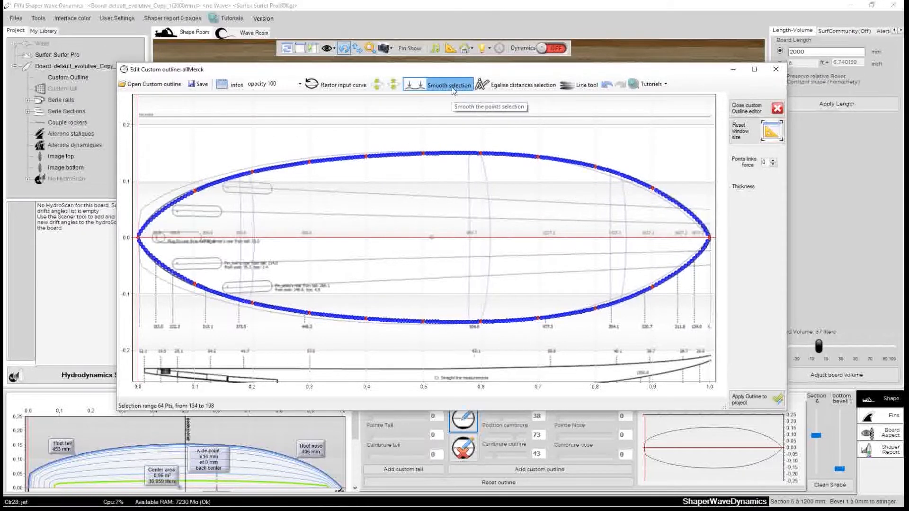
Close the custom outline editor and rotate the board to check the traced outline against the drawing
left_click_drag(559, 69, 519, 121)
left_click(736, 117)
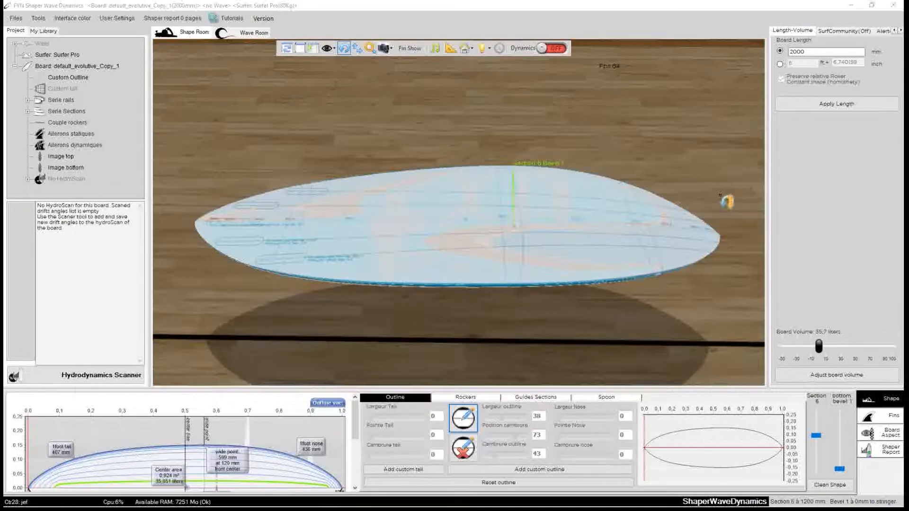
left_click_drag(330, 173, 390, 320)
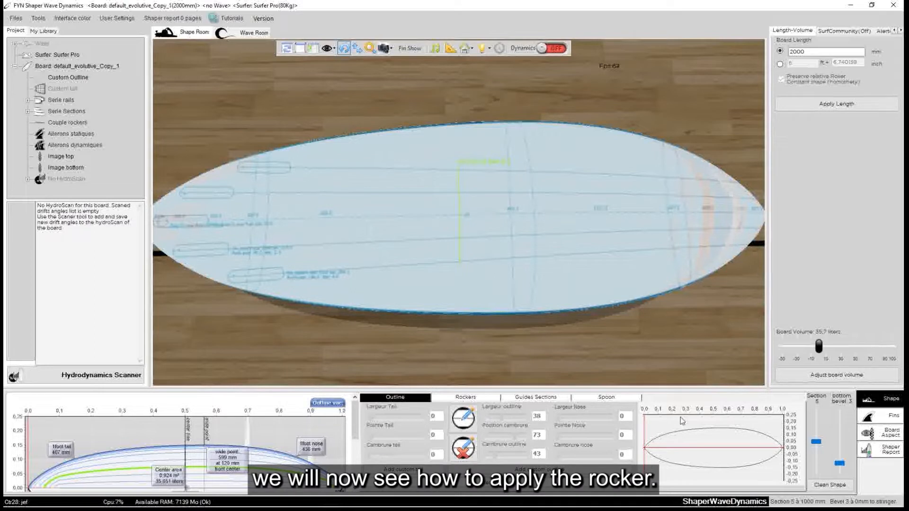
View the side profile in the Hypto Krypto drawing in Photoshop and return to Shaper Wave Dynamics
mouse_move(788, 510)
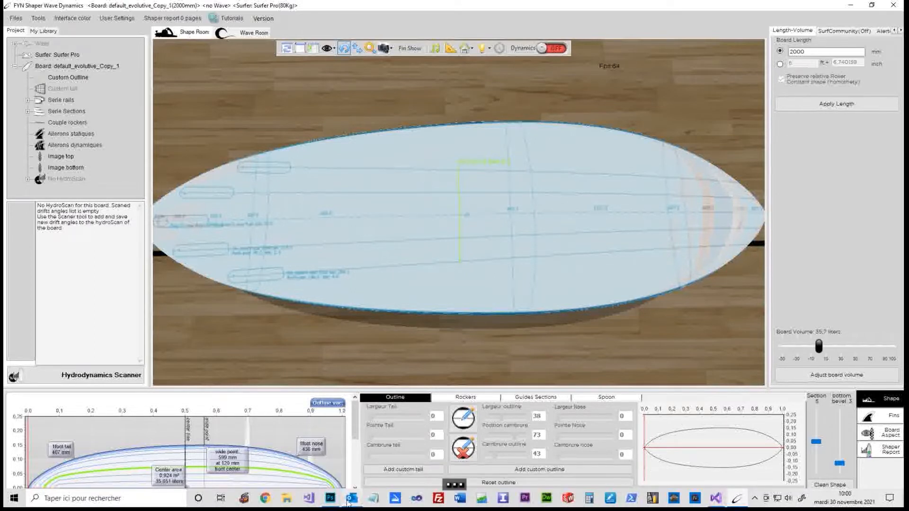
left_click(330, 502)
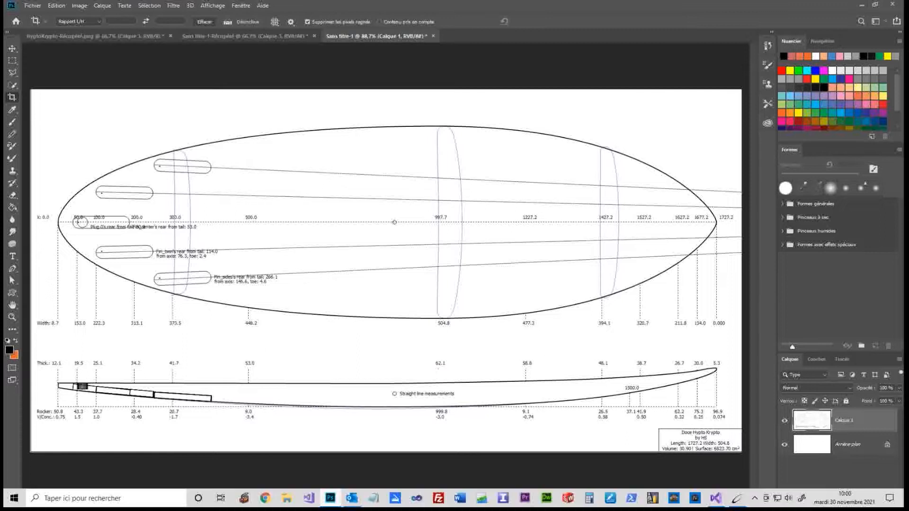
left_click(736, 499)
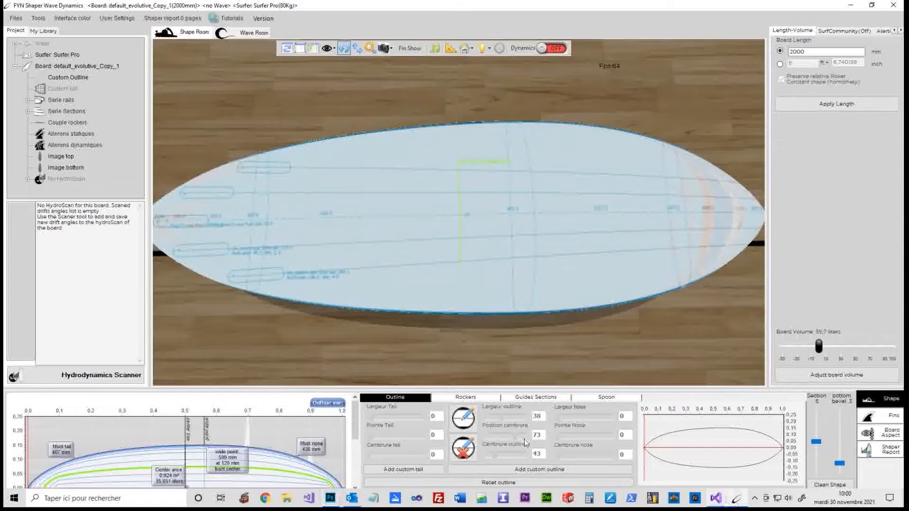
Open the board's rocker editor and move its window up over the board
left_click_drag(473, 341, 492, 289)
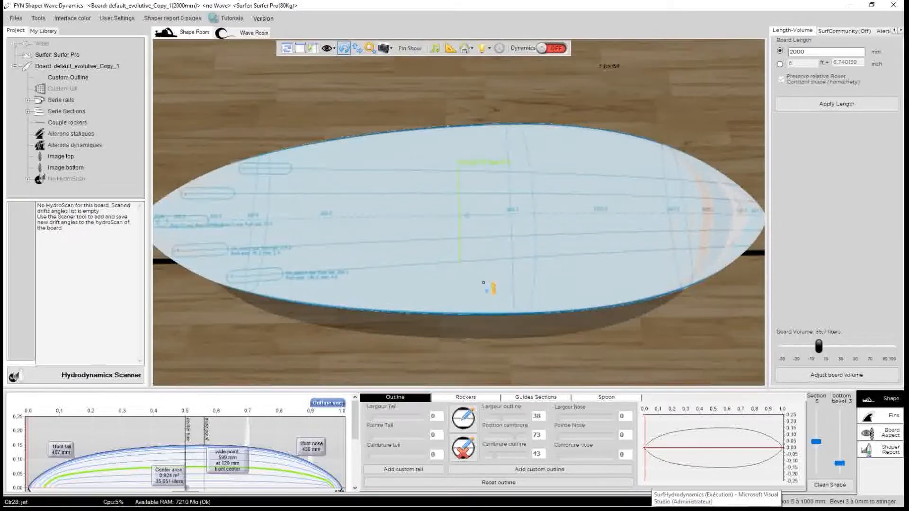
left_click(474, 399)
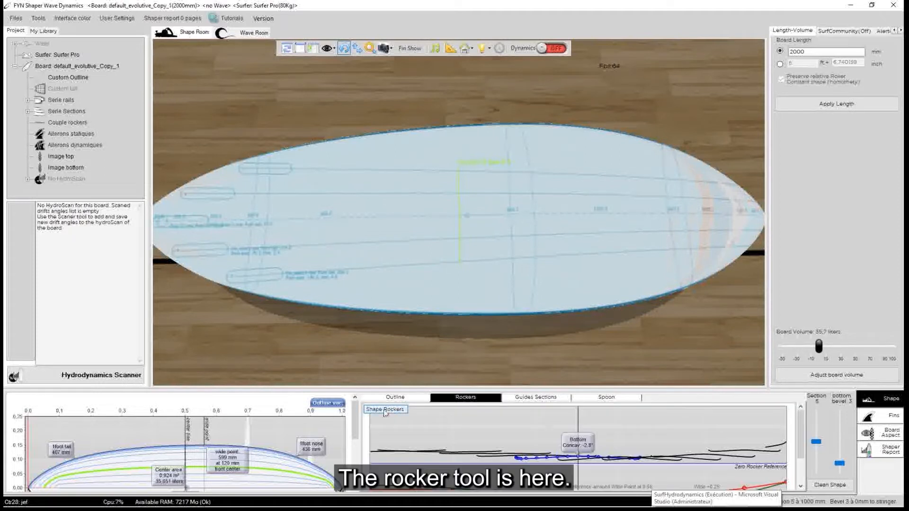
left_click(385, 409)
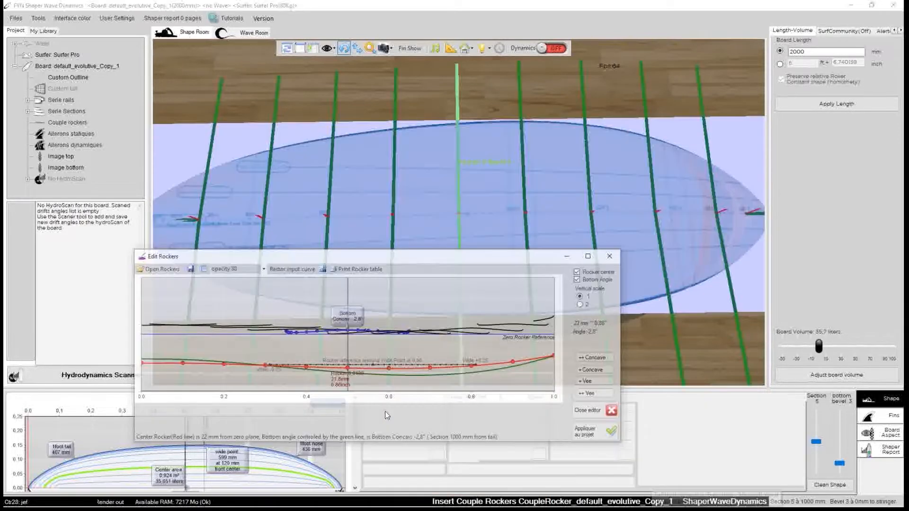
left_click_drag(284, 256, 312, 229)
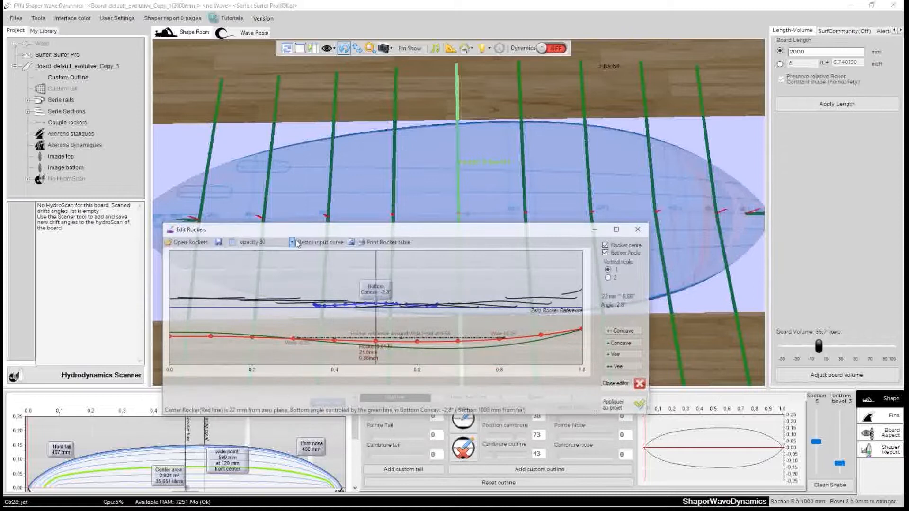
Try the rocker editor window at opacity 100, 80 and 50
left_click(292, 243)
left_click(279, 253)
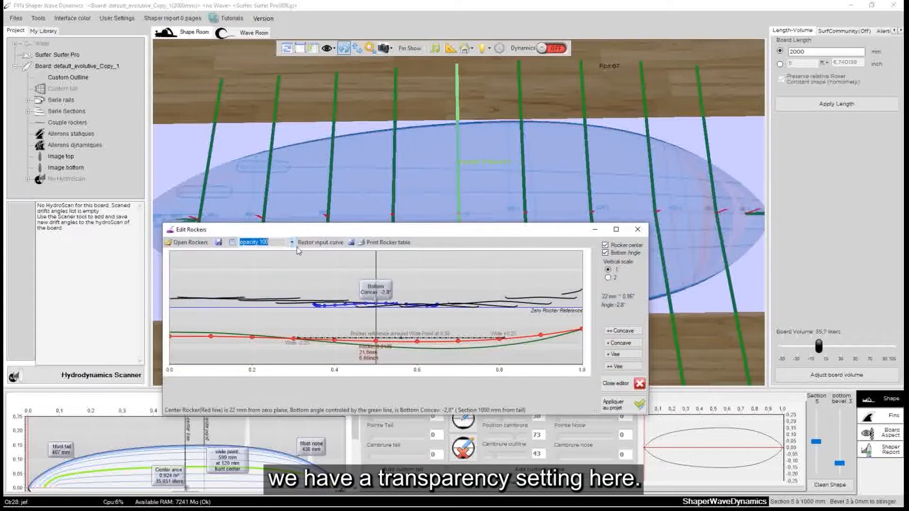
left_click_drag(337, 233, 361, 146)
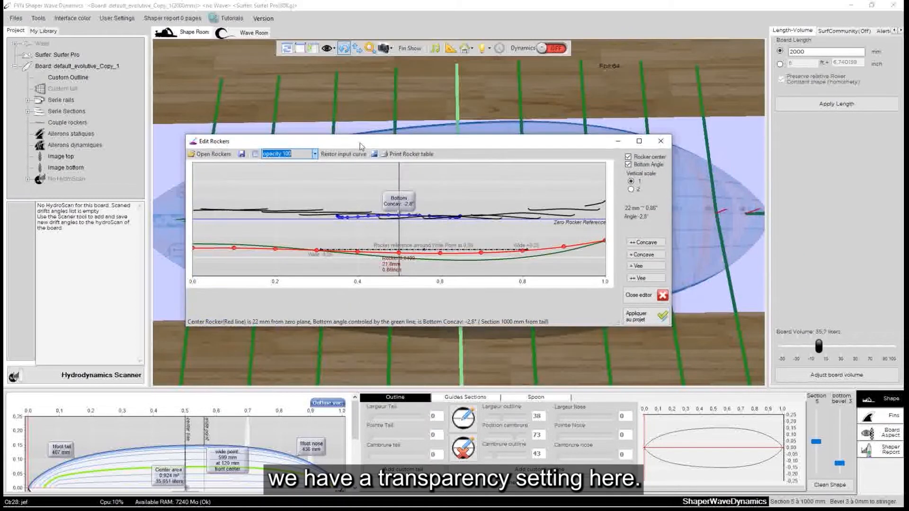
left_click(314, 154)
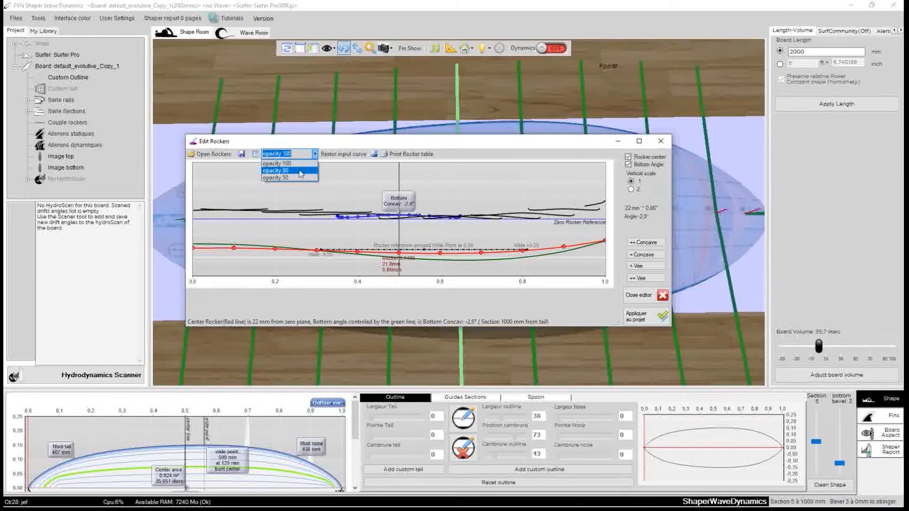
left_click(286, 169)
left_click_drag(361, 146, 356, 177)
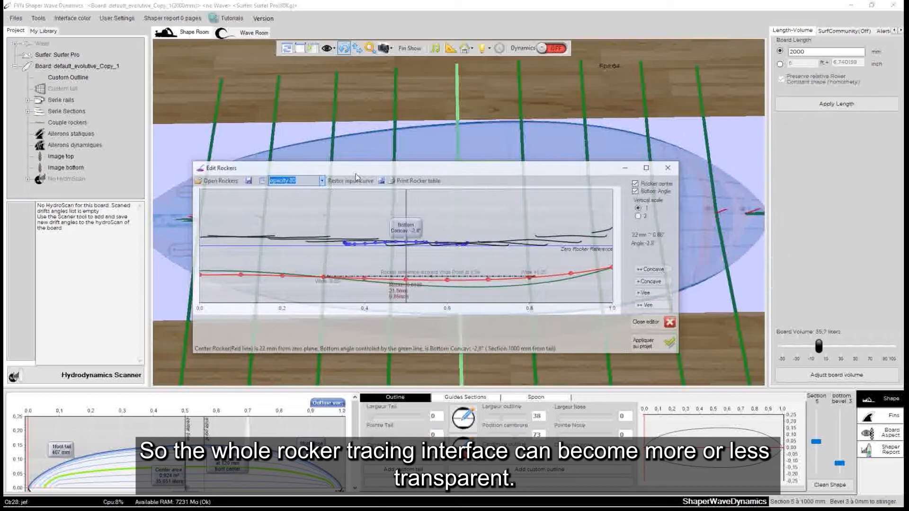
left_click(324, 185)
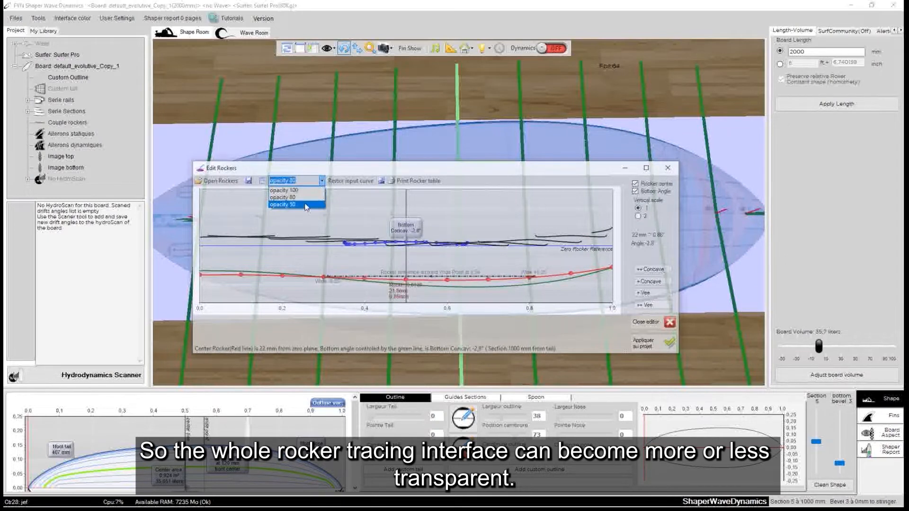
left_click(289, 202)
left_click_drag(345, 173, 371, 169)
left_click(349, 178)
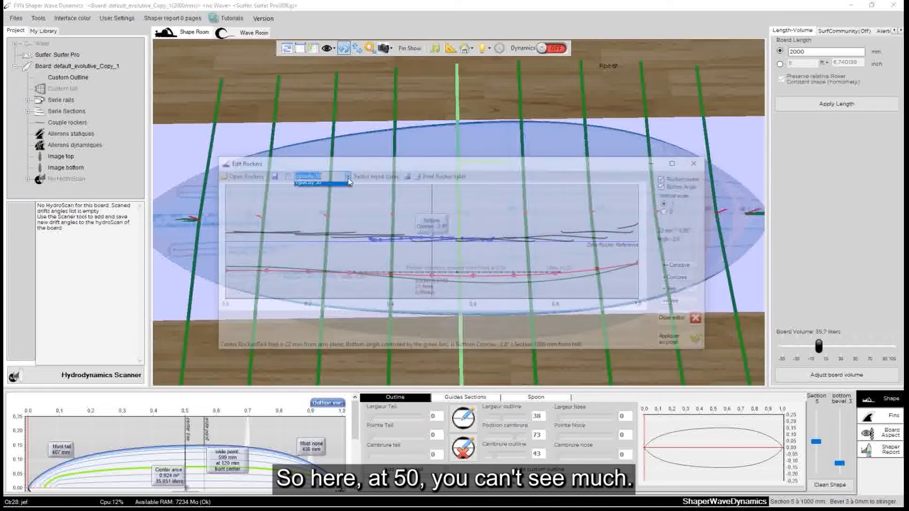
Set the rocker editor's opacity to 80 and bring the Photoshop drawing up behind it
left_click(328, 193)
left_click_drag(509, 162, 487, 164)
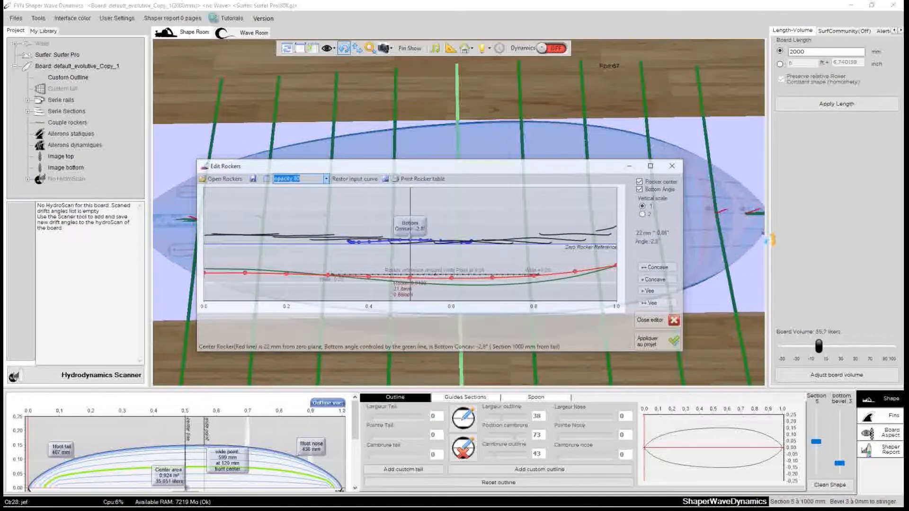
mouse_move(660, 507)
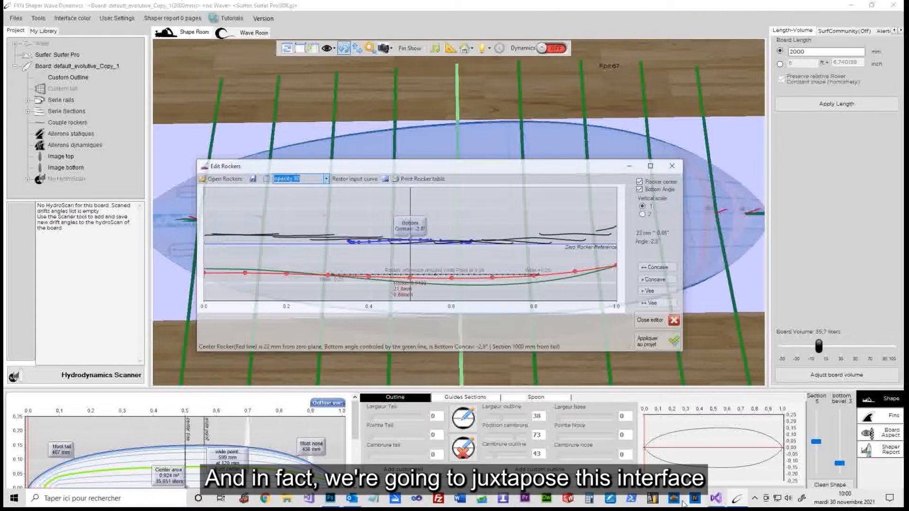
left_click(331, 501)
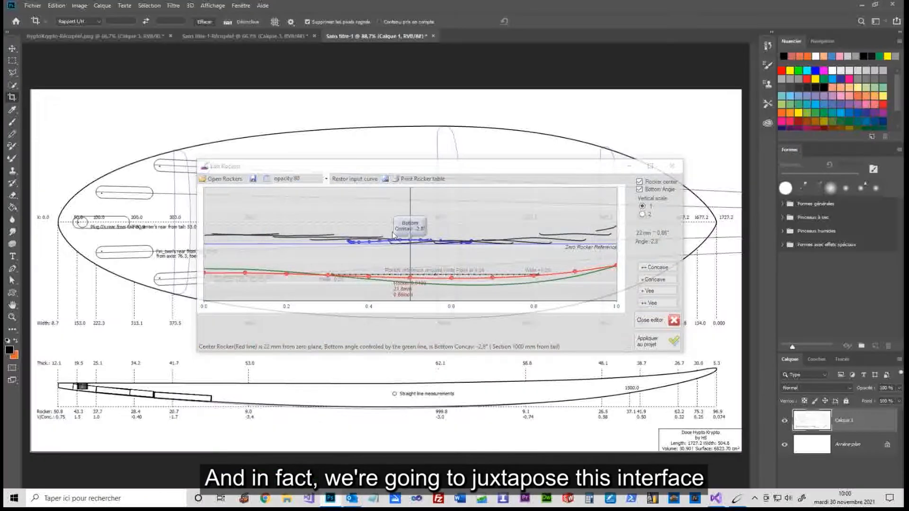
Move and enlarge the rocker editor over the drawing's side profile so its graph spans from tail to nose
left_click_drag(419, 171, 268, 280)
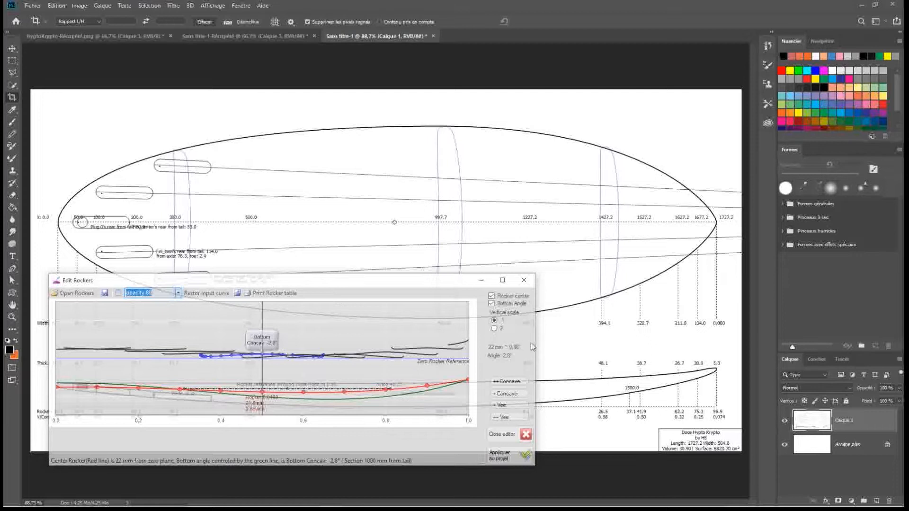
left_click_drag(535, 343, 783, 347)
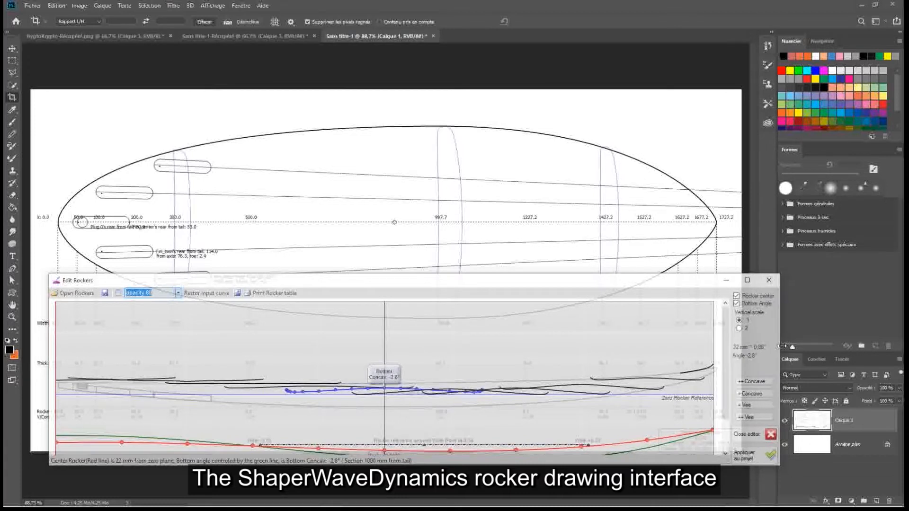
left_click_drag(629, 465, 627, 508)
left_click_drag(521, 283, 523, 230)
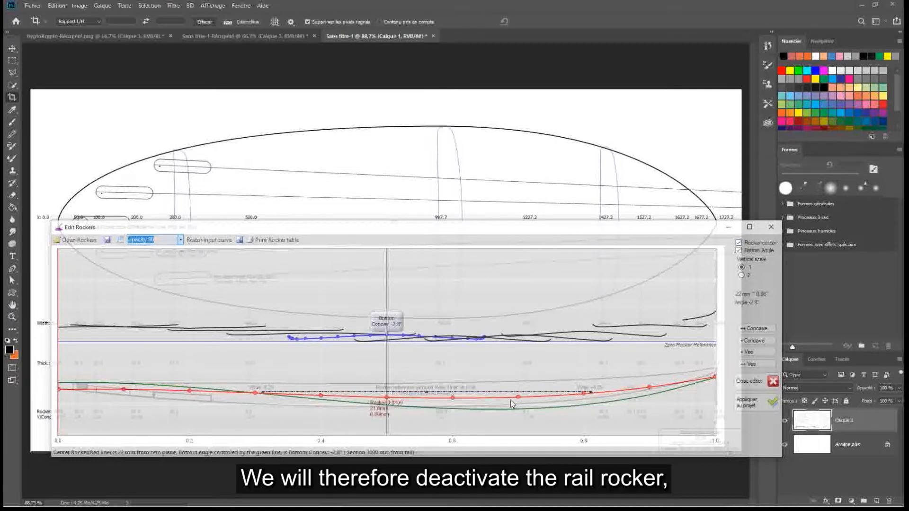
Hide the Bottom Angle curve and pull the centre rocker's control points down toward the drawing's bottom line
left_click(740, 251)
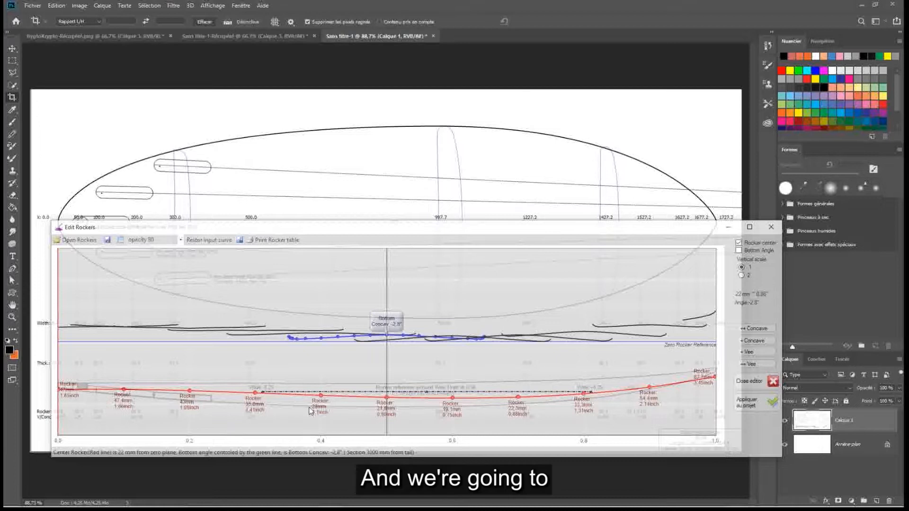
left_click(190, 402)
left_click_drag(190, 403, 197, 415)
left_click_drag(388, 409, 391, 419)
left_click_drag(453, 406, 459, 419)
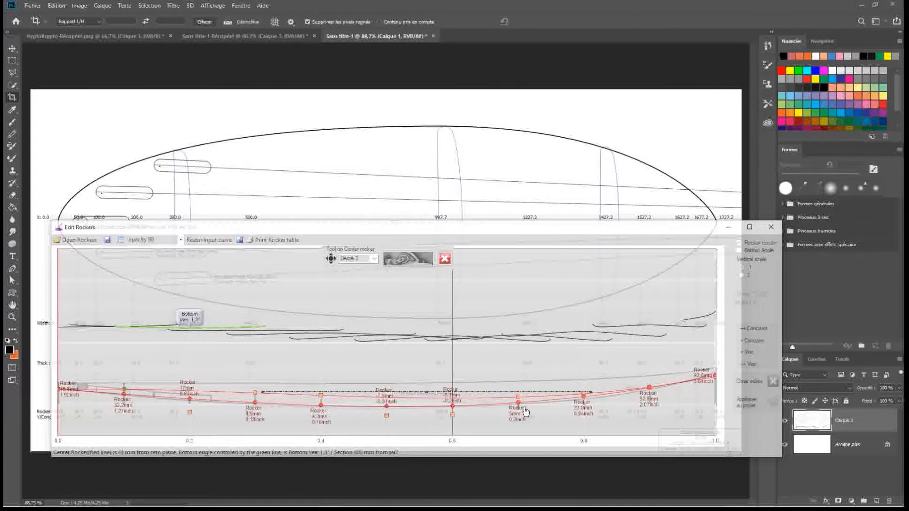
left_click_drag(589, 403, 590, 406)
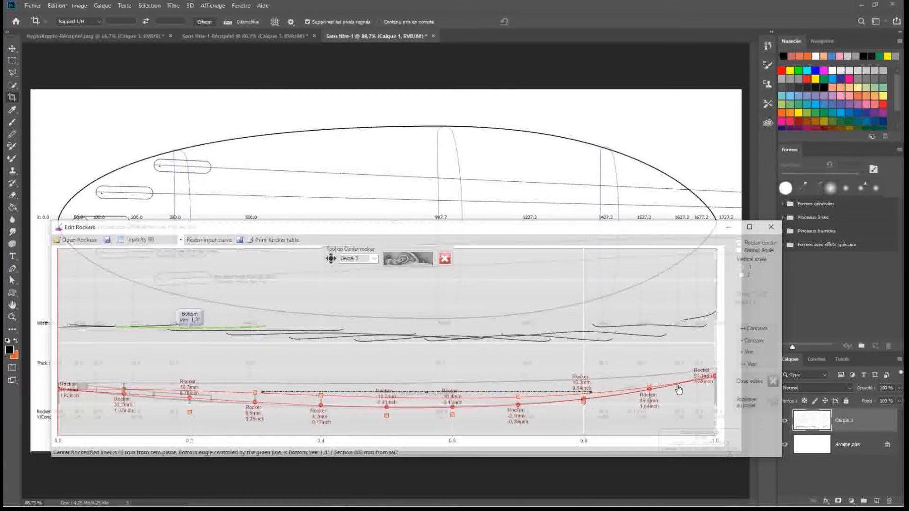
Align the rocker editor with the side profile and adjust the centre rocker's control points at 0.1, 0.2, 0.8, 0.9 and the nose
mouse_move(161, 230)
left_mouse_down()
mouse_move(246, 227)
mouse_move(161, 224)
left_mouse_up()
left_click(124, 396)
left_click_drag(122, 396, 123, 392)
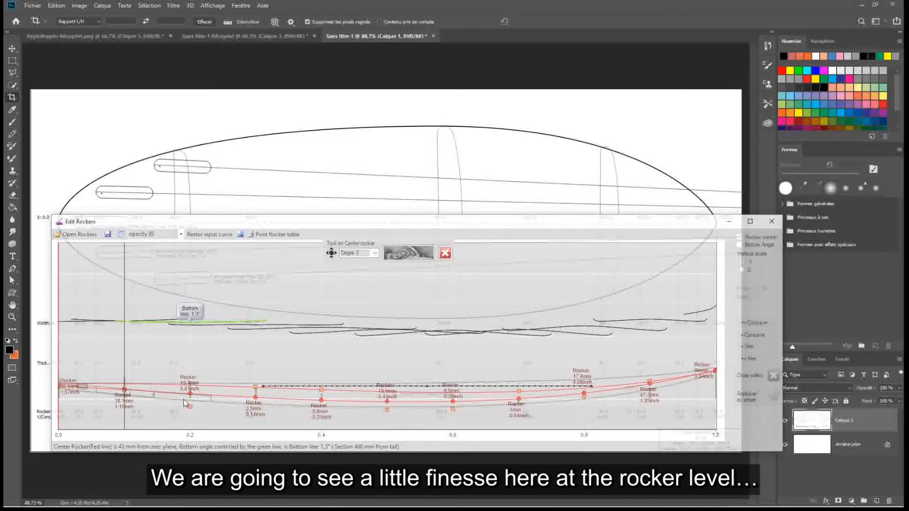
left_click_drag(190, 407, 190, 428)
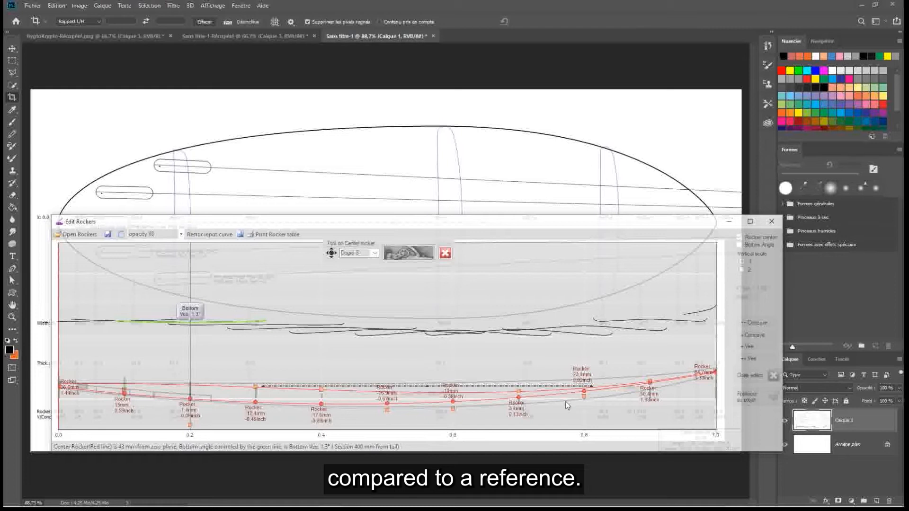
left_click_drag(584, 396, 587, 420)
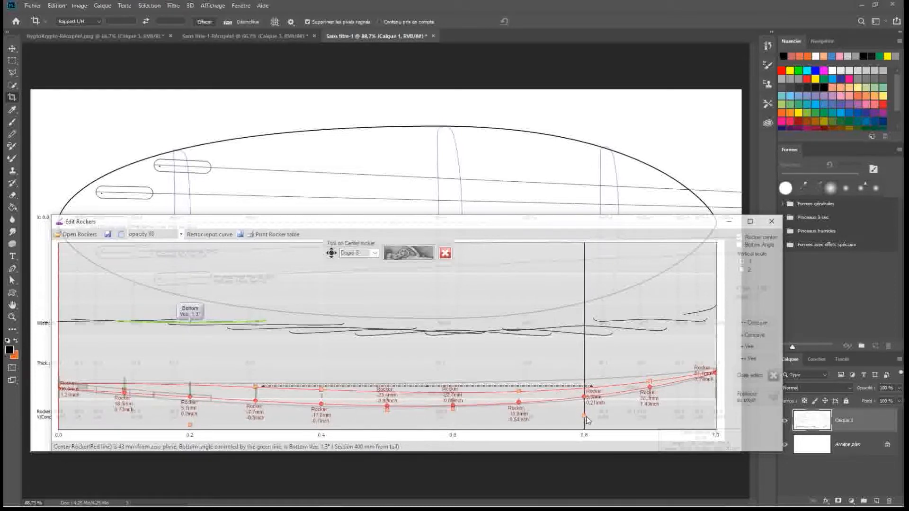
left_click_drag(651, 390, 652, 392)
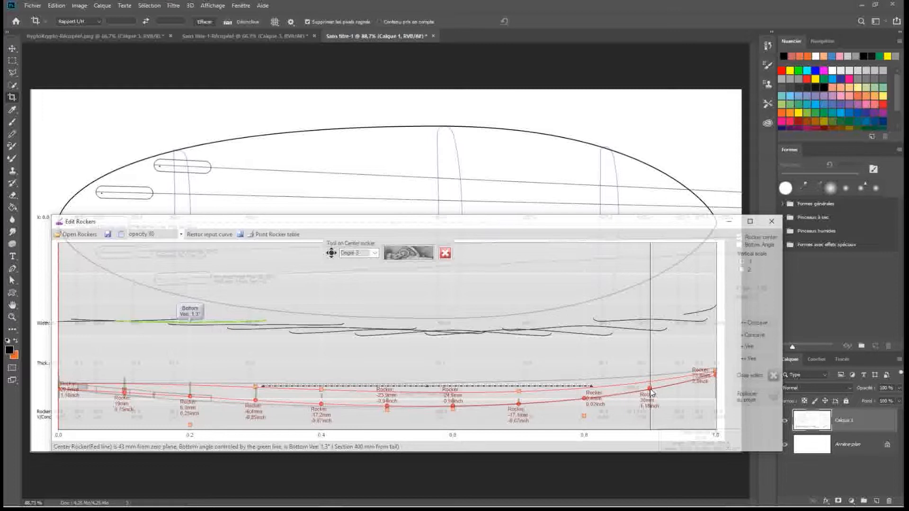
left_click_drag(716, 376, 716, 372)
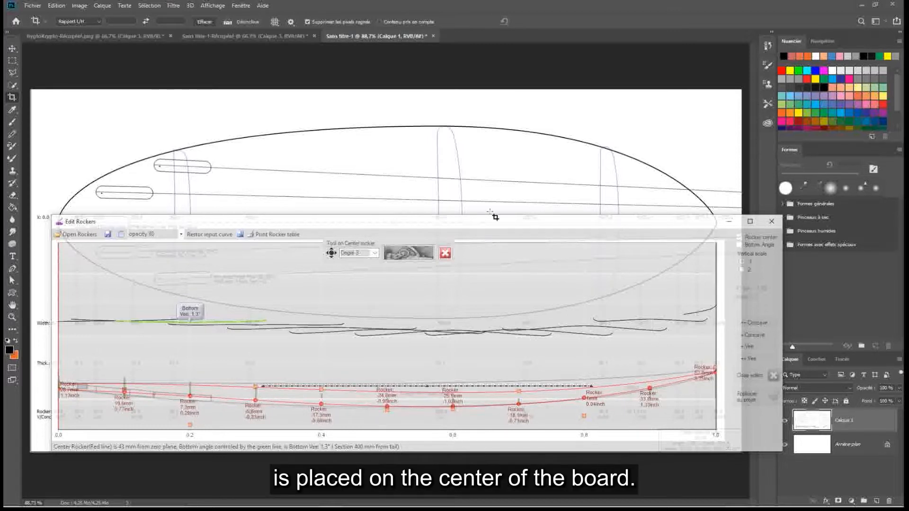
Move the rocker editor clear of the drawing to examine its side profile and outline, and lay it back over the profile
left_click_drag(449, 230, 439, 94)
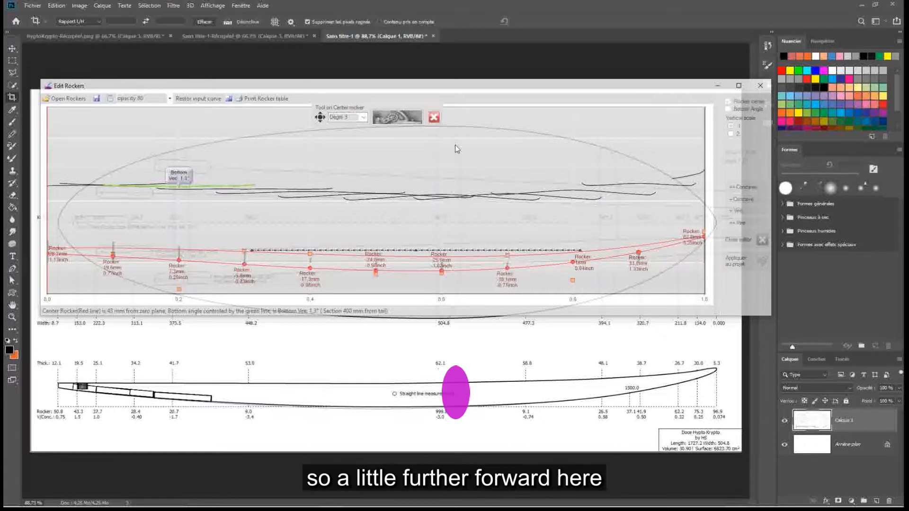
left_click_drag(448, 89, 454, 367)
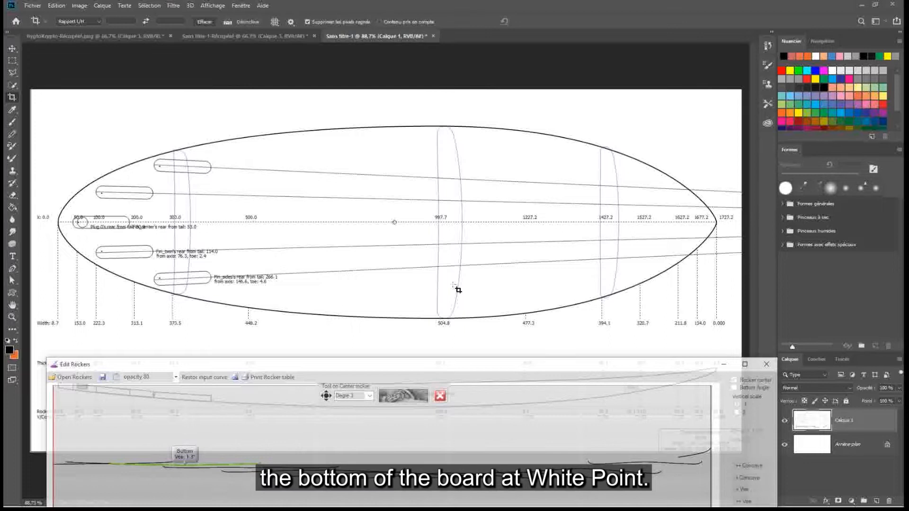
left_click_drag(452, 367, 445, 107)
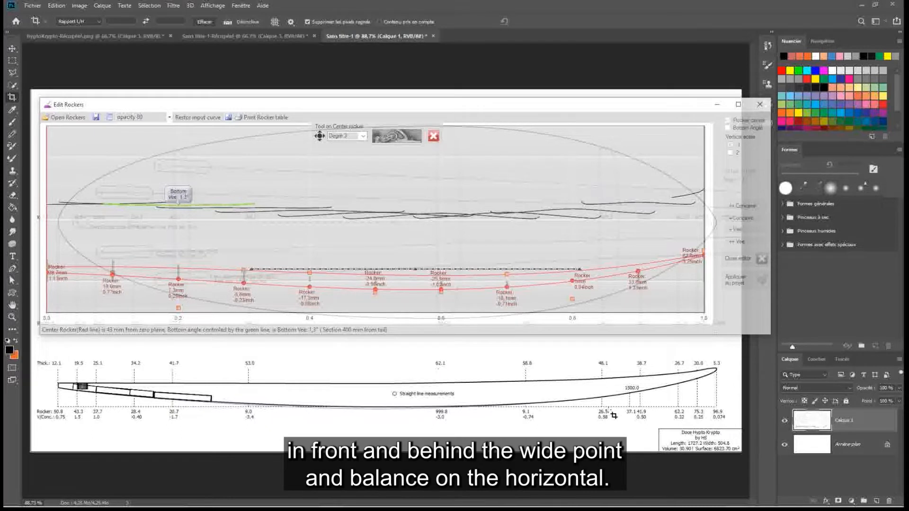
mouse_move(413, 114)
left_mouse_down()
mouse_move(407, 107)
mouse_move(414, 134)
mouse_move(419, 122)
left_mouse_up()
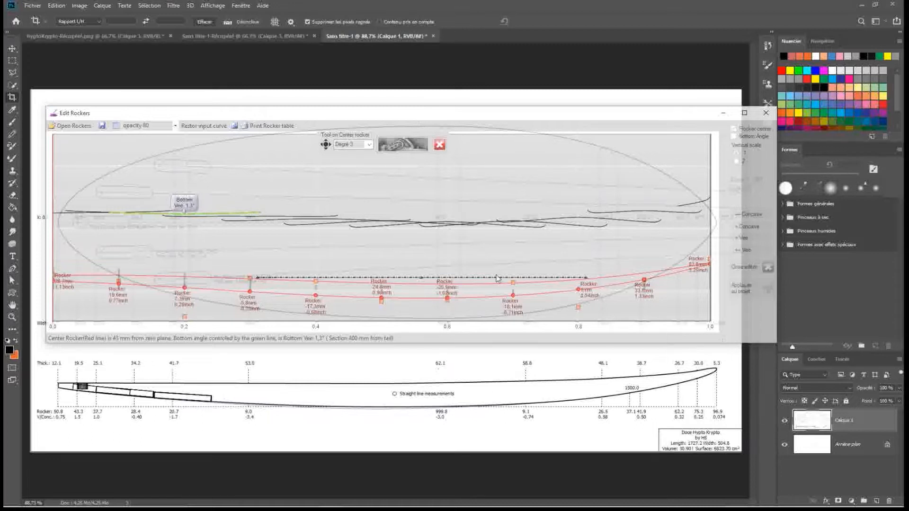
left_click_drag(448, 119, 450, 224)
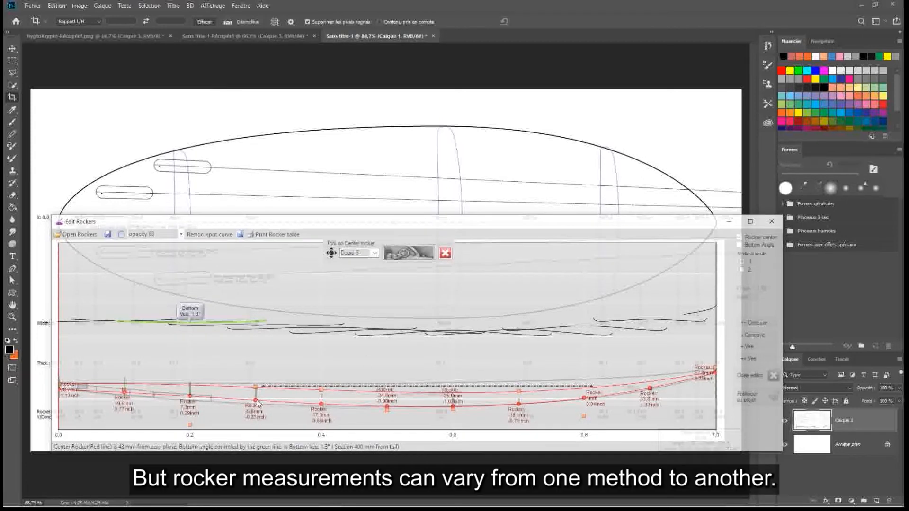
Lower the centre rocker's control points at 0.2, 0.3, 0.5, 0.8 and 0.9 toward the drawing's bottom line
left_click_drag(255, 388, 255, 400)
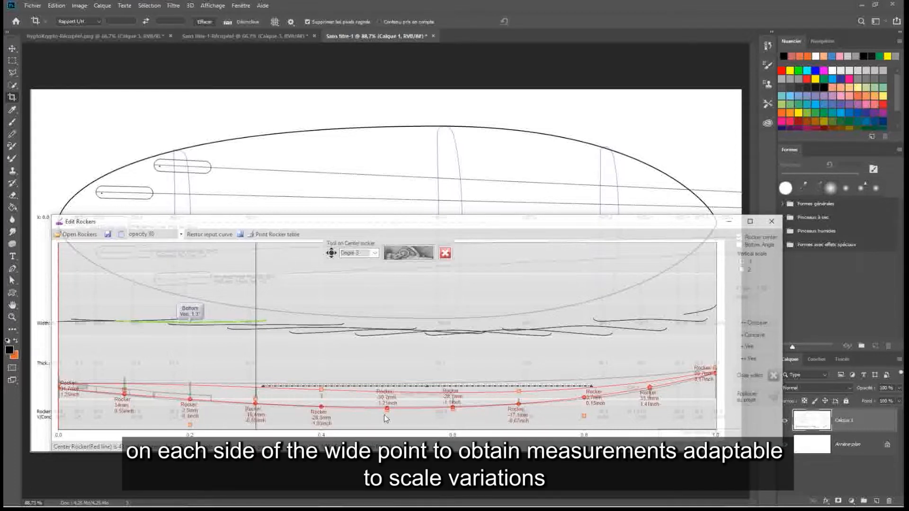
left_click_drag(255, 399, 254, 403)
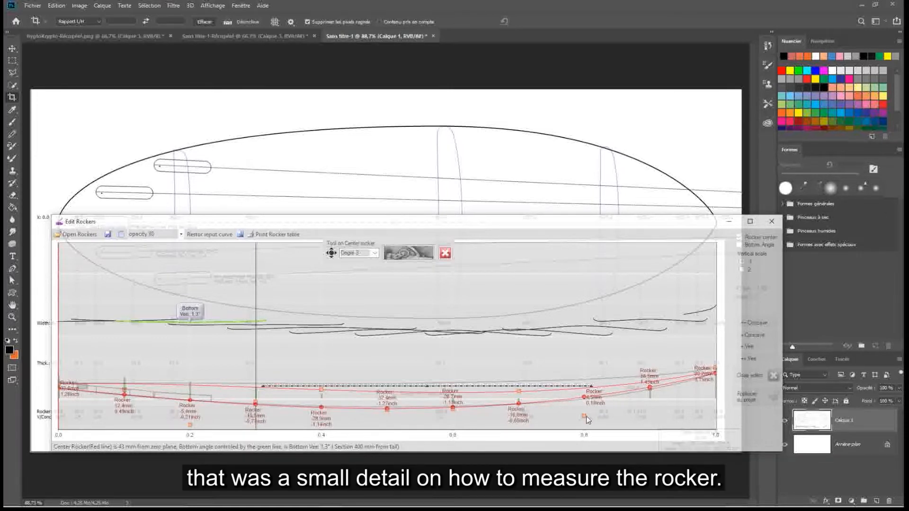
left_click_drag(584, 417, 602, 414)
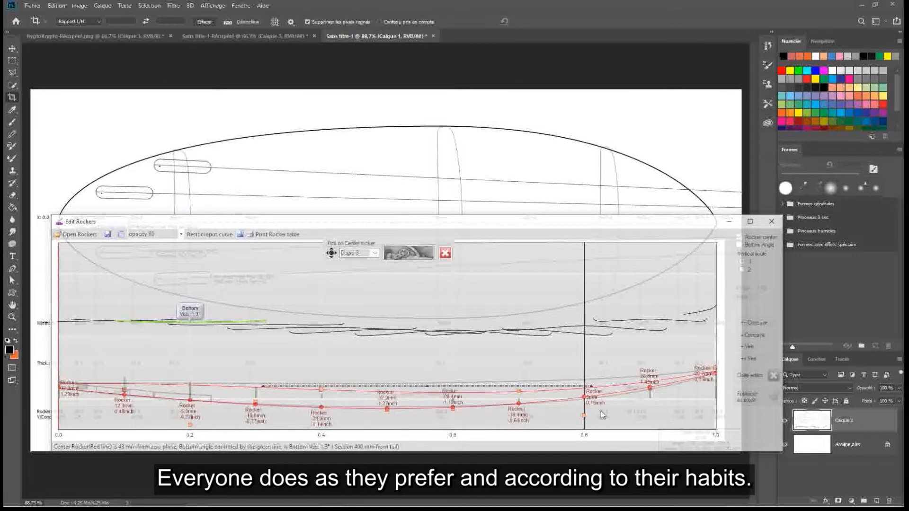
left_click_drag(650, 388, 652, 398)
left_click_drag(387, 408, 387, 410)
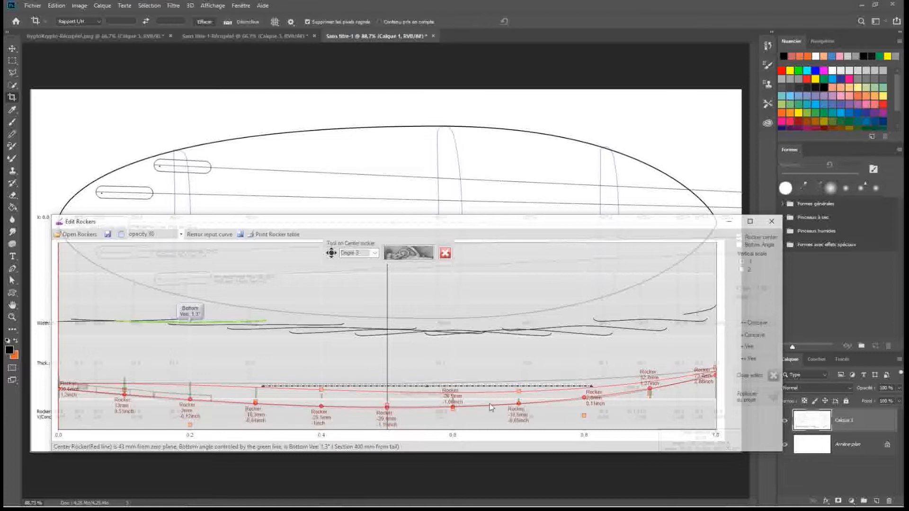
left_click_drag(583, 416, 586, 420)
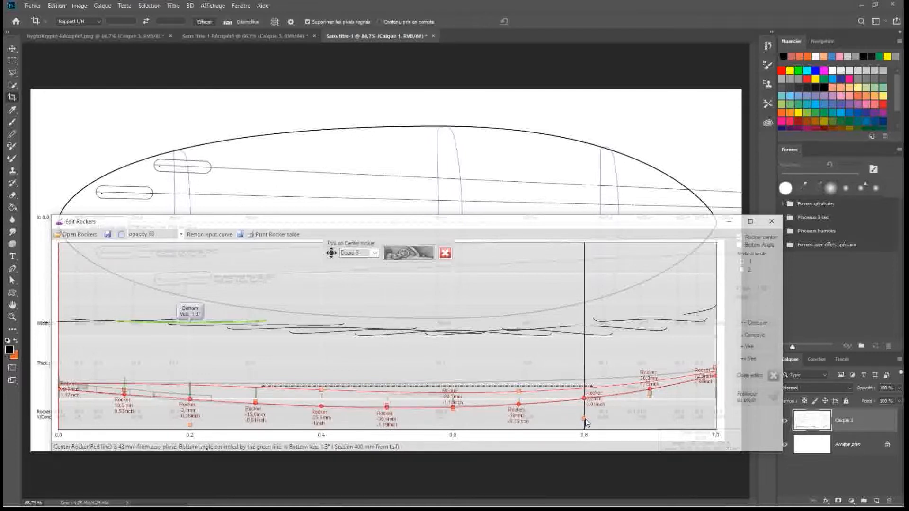
left_click_drag(190, 425, 192, 431)
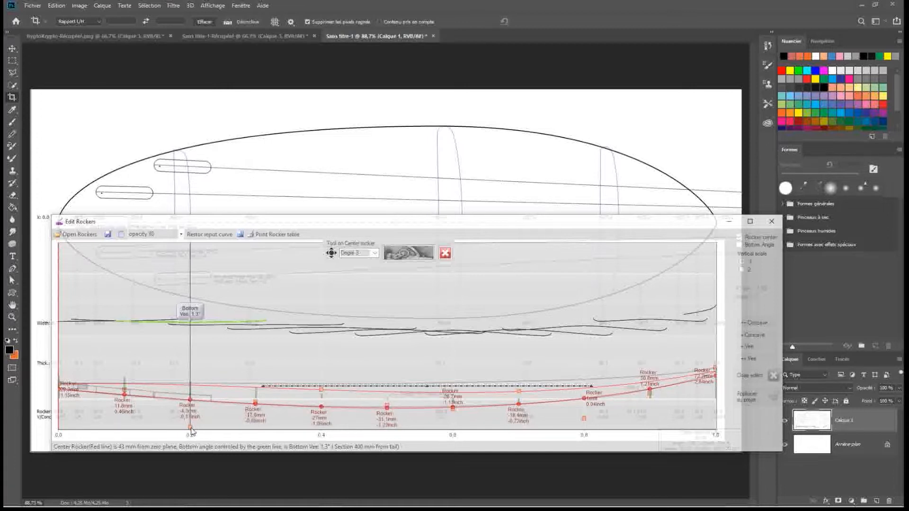
Raise the centre rocker's control points at 0.6 and the nose, and lower the one at 0.8
left_click(453, 408)
left_click_drag(454, 410, 453, 406)
left_click(584, 418)
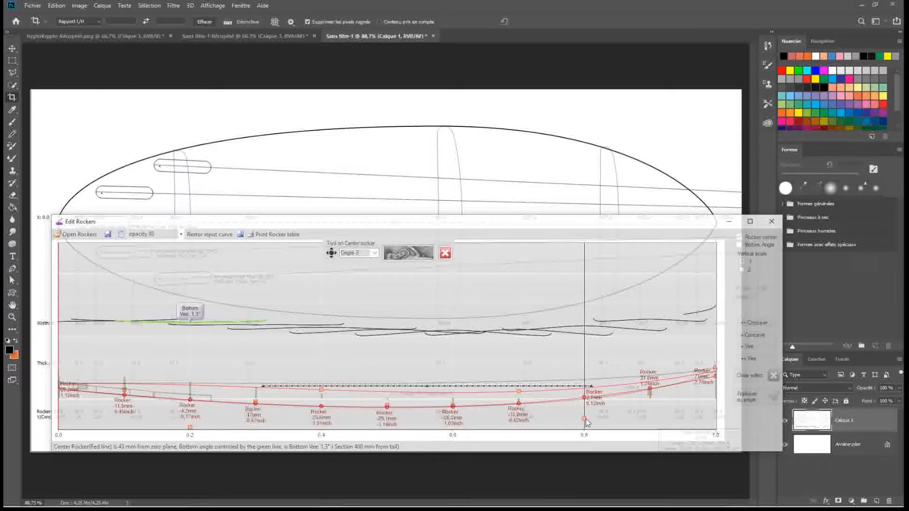
left_click_drag(584, 419, 586, 424)
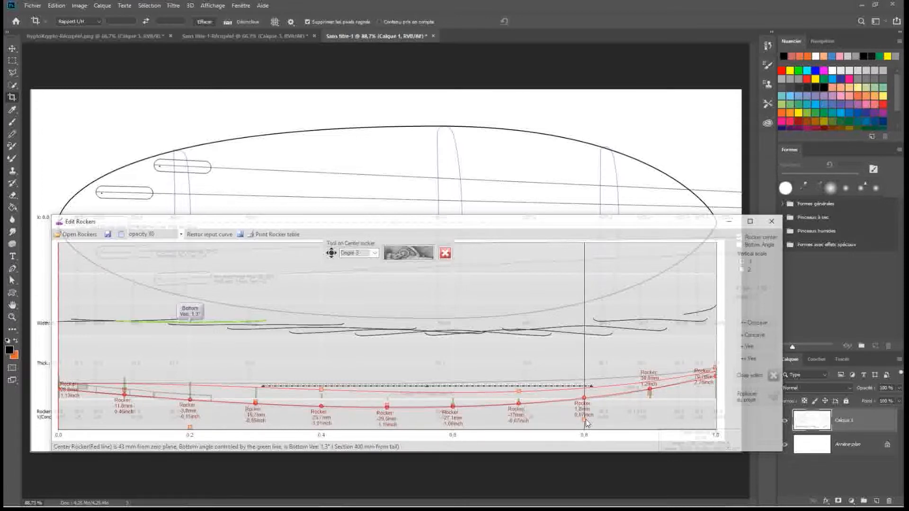
left_click_drag(715, 374, 715, 364)
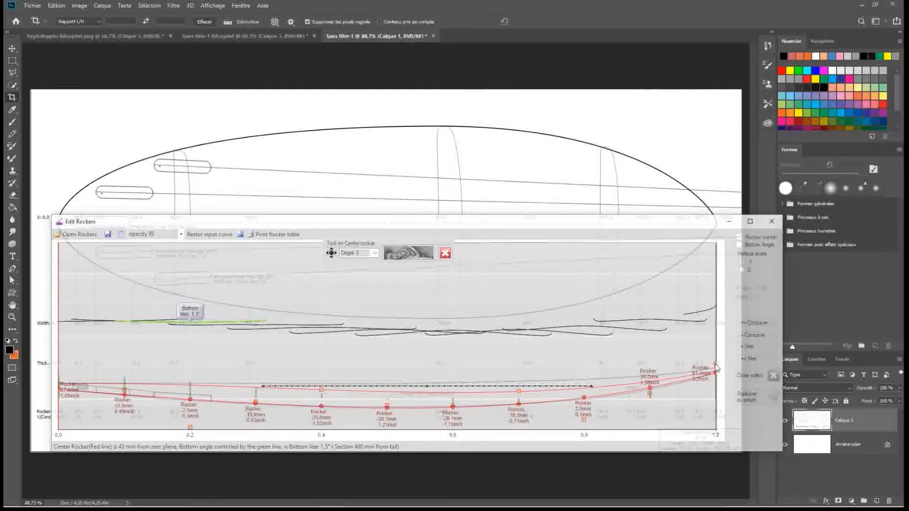
Set the centre rocker curve to degree 4, raise its control points at 0.9 and 0.2, and lower those at 0.5 and 0.6
left_click(374, 254)
left_click(369, 280)
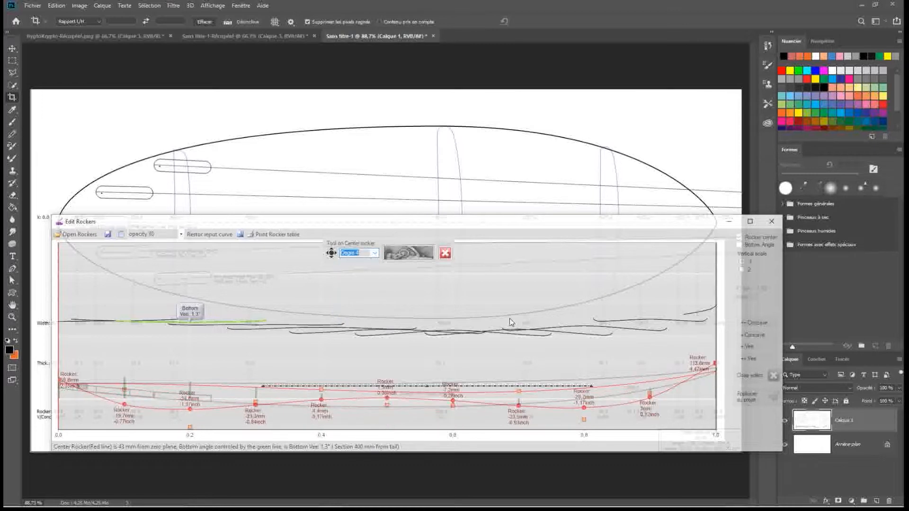
left_click_drag(650, 394, 650, 375)
left_click_drag(452, 404, 452, 420)
left_click_drag(386, 404, 388, 415)
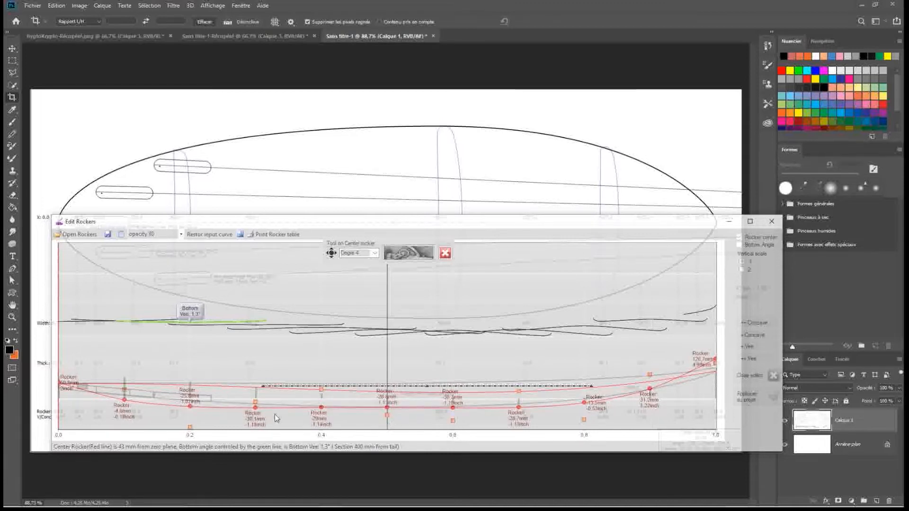
left_click_drag(190, 427, 189, 416)
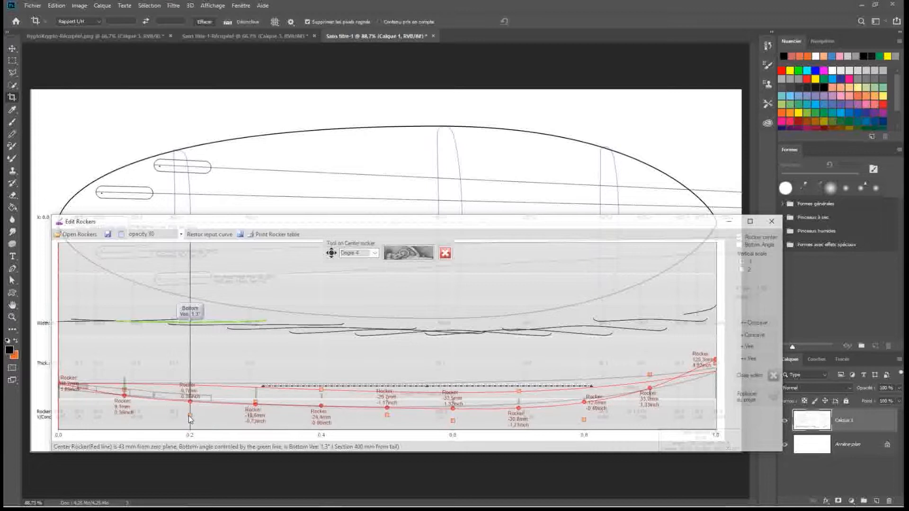
Lower the control points at the tail and 0.4, and raise those at 0.1, 0.6 and 0.7 to follow the drawing's bottom line
left_click_drag(60, 384, 61, 390)
left_click_drag(124, 396, 123, 393)
left_click_drag(448, 417, 452, 416)
left_click_drag(321, 389, 317, 395)
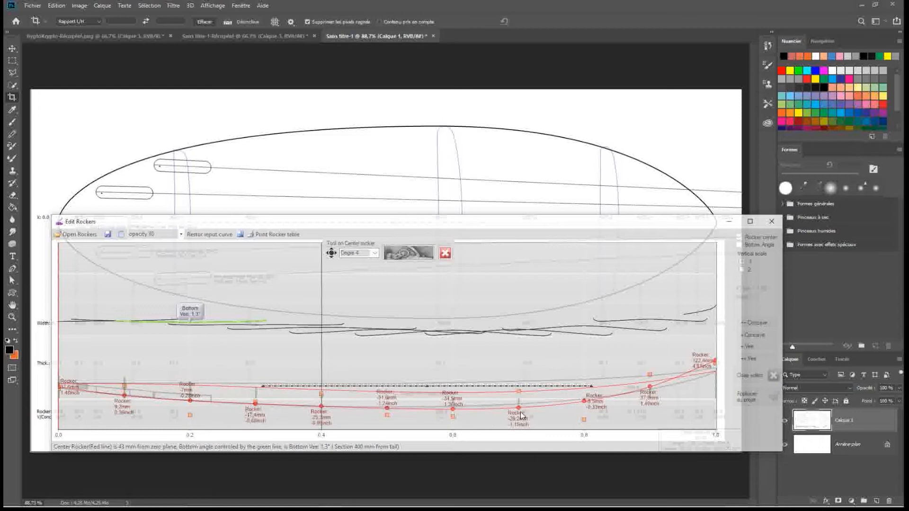
left_click_drag(519, 391, 518, 384)
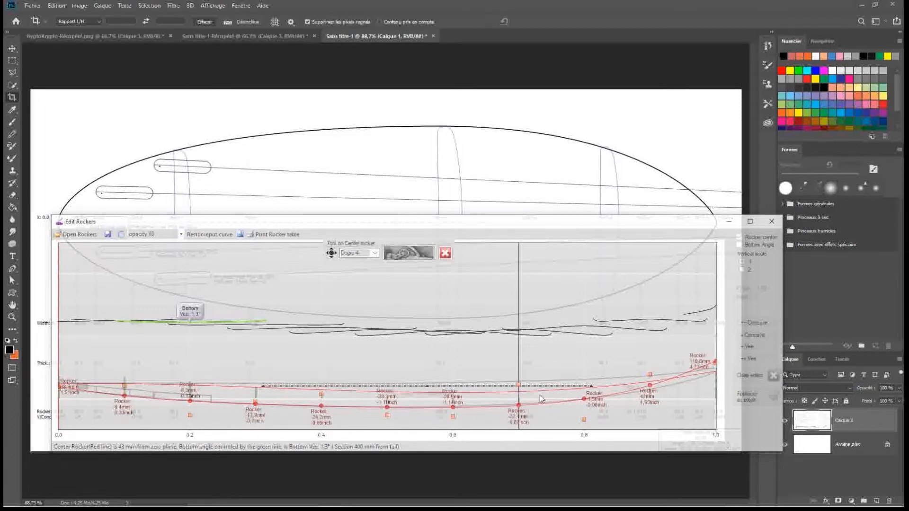
Fit the nose end to the drawing by lowering the control points at 0.9 and the nose and raising the one at 0.8
left_click_drag(649, 374, 650, 381)
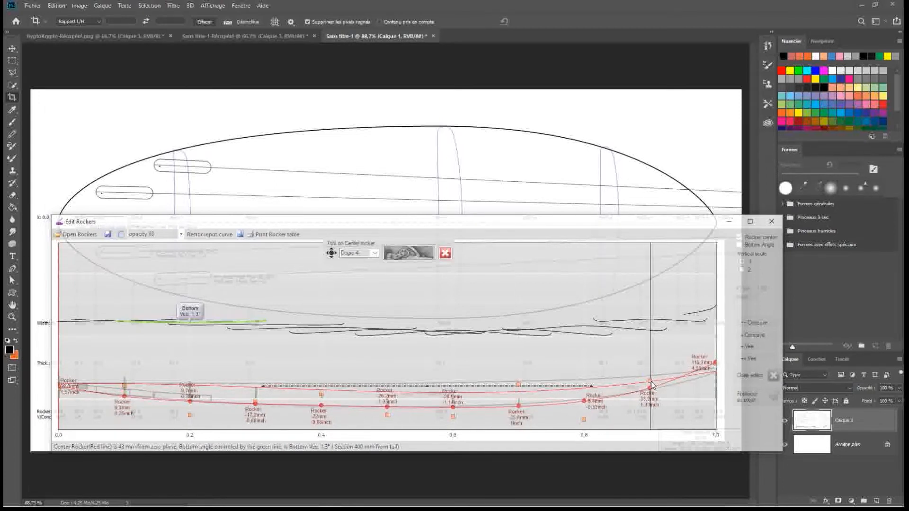
left_click_drag(714, 364, 716, 376)
left_click_drag(582, 422, 581, 419)
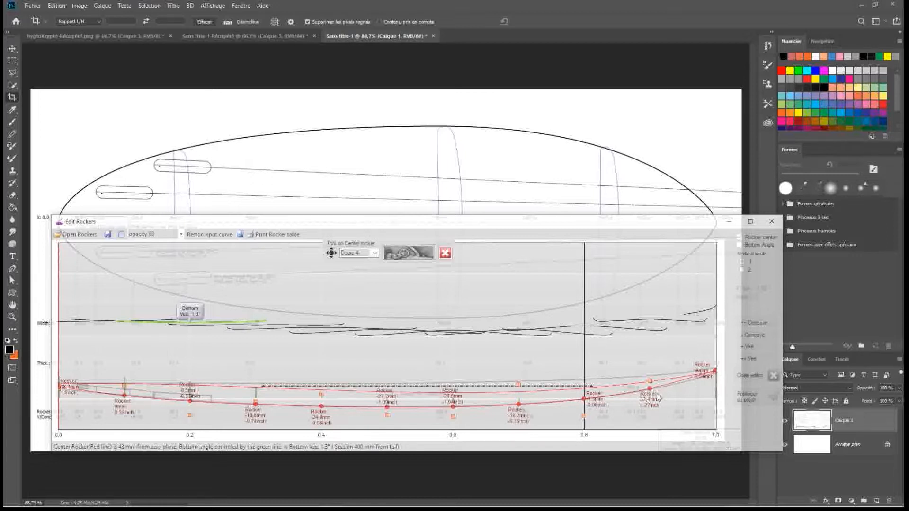
left_click_drag(651, 385, 651, 387)
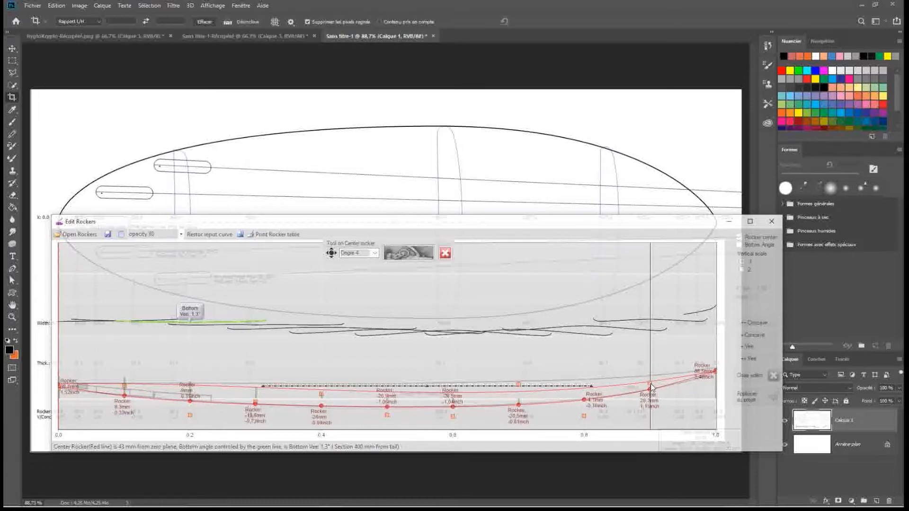
left_click_drag(714, 372, 713, 374)
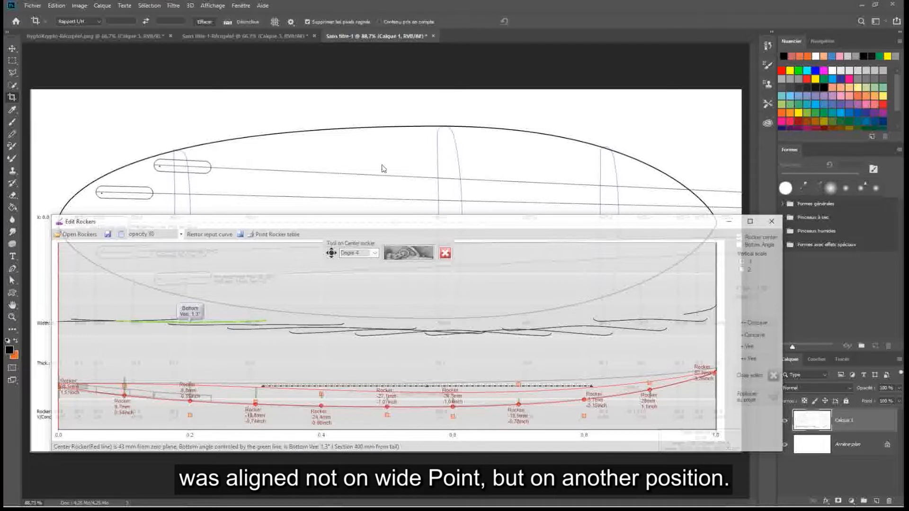
Accept the fitted curve as the centre rocker and shift the rocker editor down onto the drawing's bottom line
left_click(406, 254)
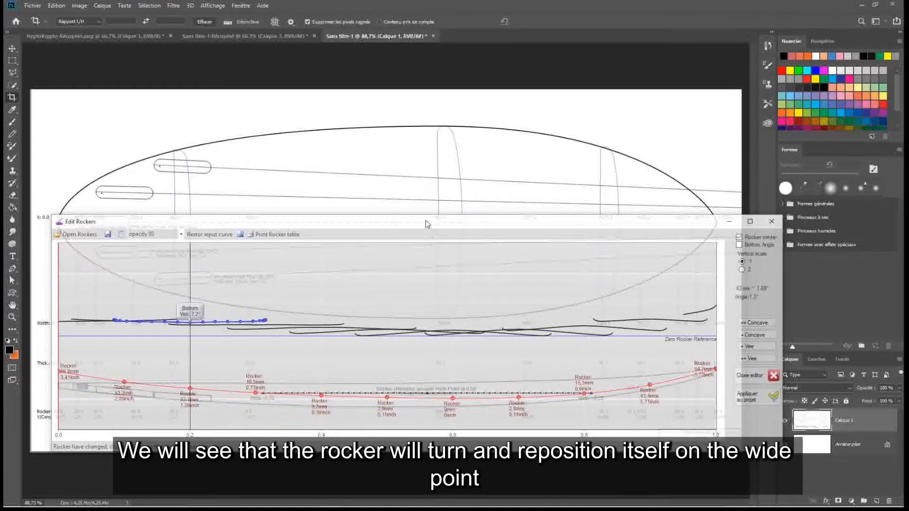
left_click_drag(294, 221, 295, 231)
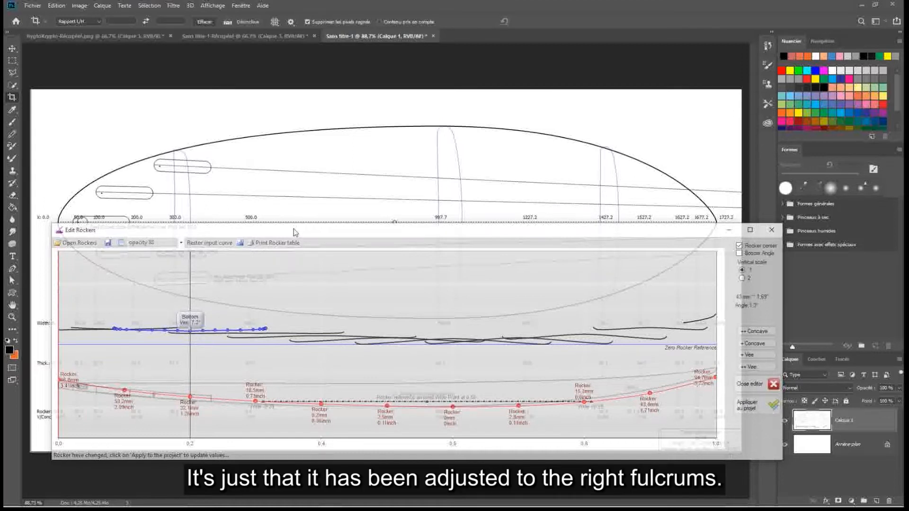
Move the rocker editor off the drawing's side profile and marquee-select the whole profile with its thickness and rocker values in Photoshop
left_click_drag(304, 230, 293, 125)
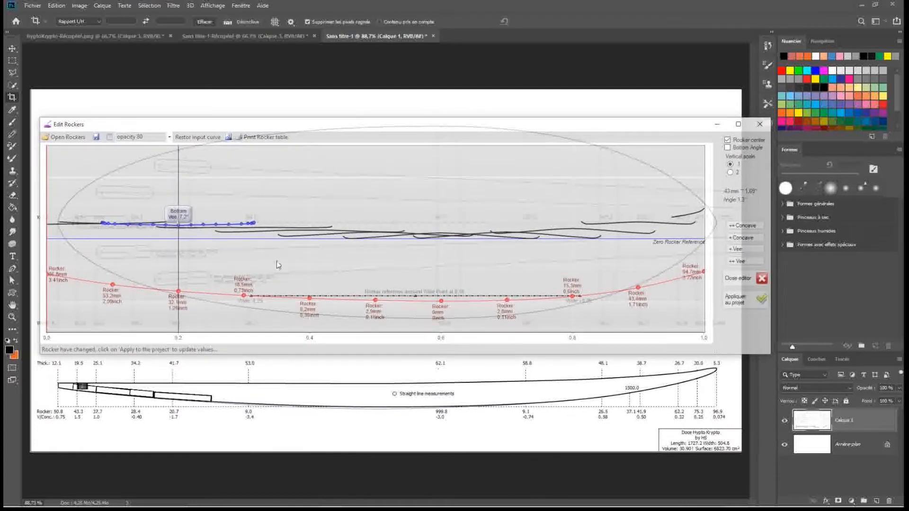
left_click(13, 61)
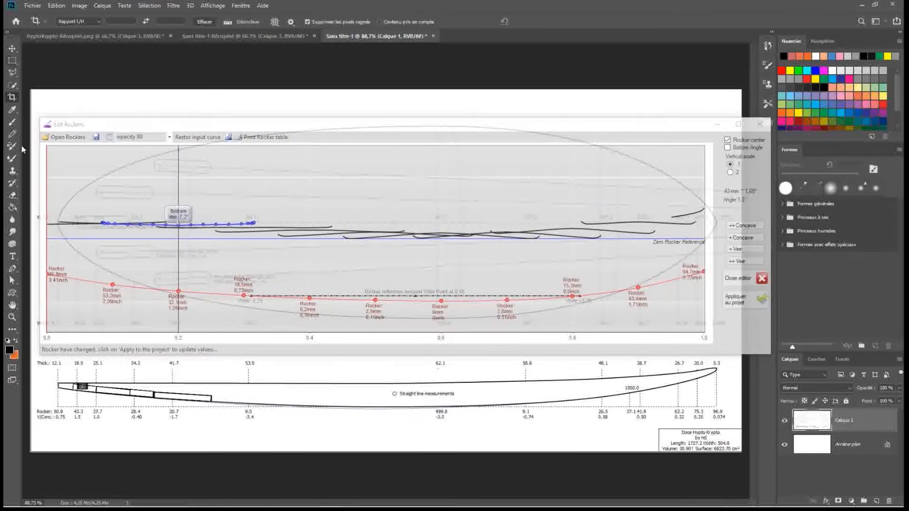
left_click(13, 60)
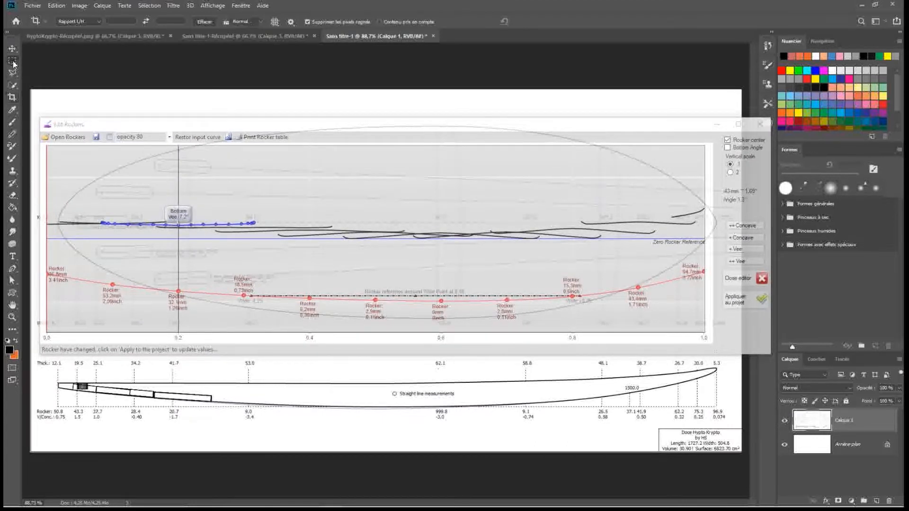
left_click_drag(48, 368, 727, 408)
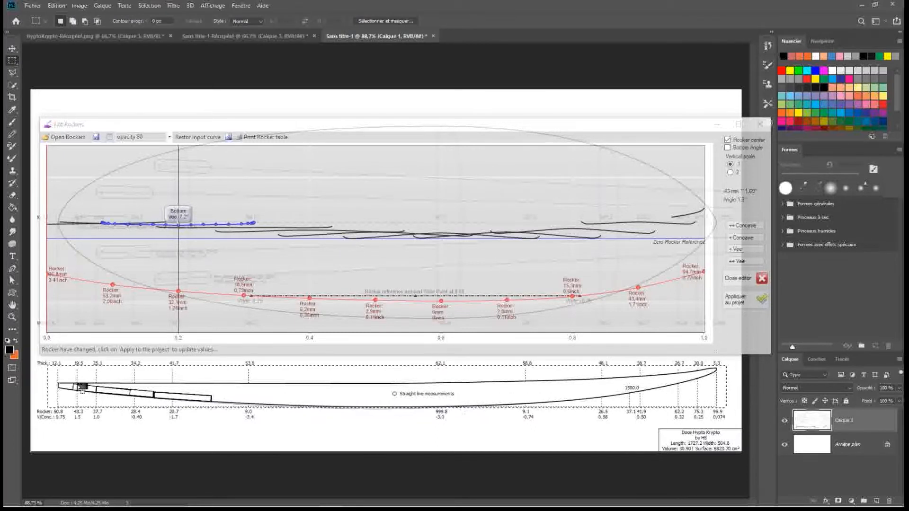
left_click_drag(33, 359, 729, 418)
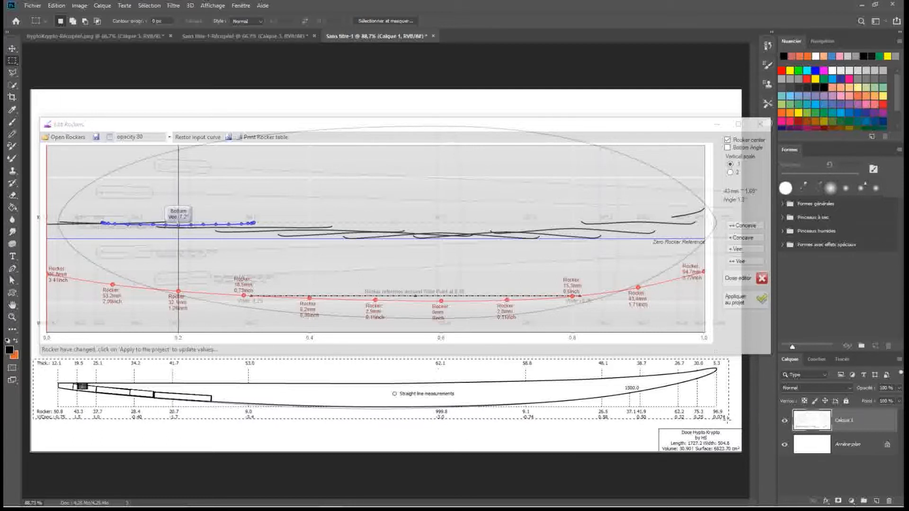
Rotate the selected side profile clockwise by about 0.85° with Free Transform and compare it with the rocker curve
key("ctrl+t")
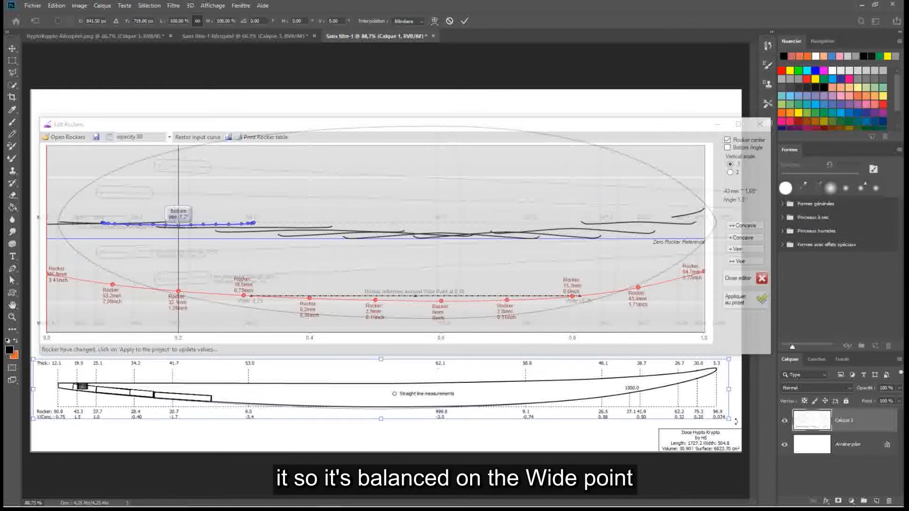
left_click_drag(735, 421, 733, 426)
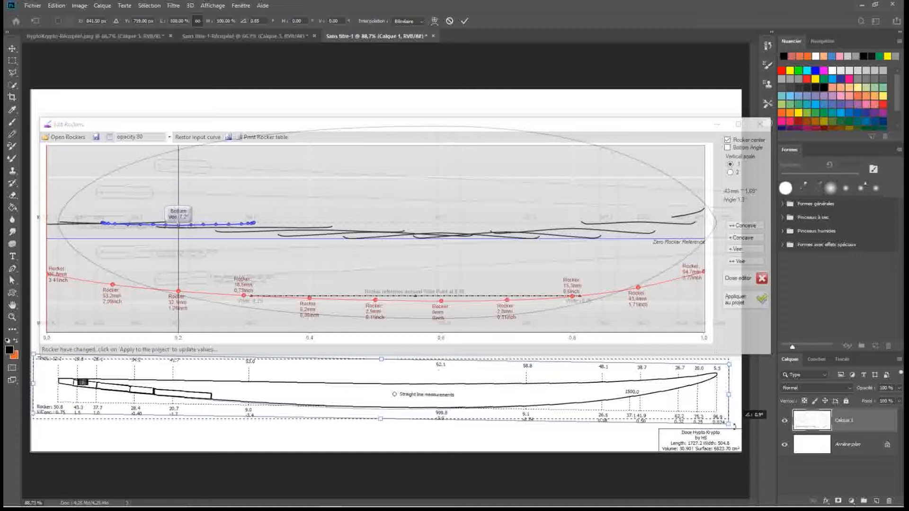
left_click_drag(531, 125, 539, 232)
left_click_drag(540, 233, 537, 110)
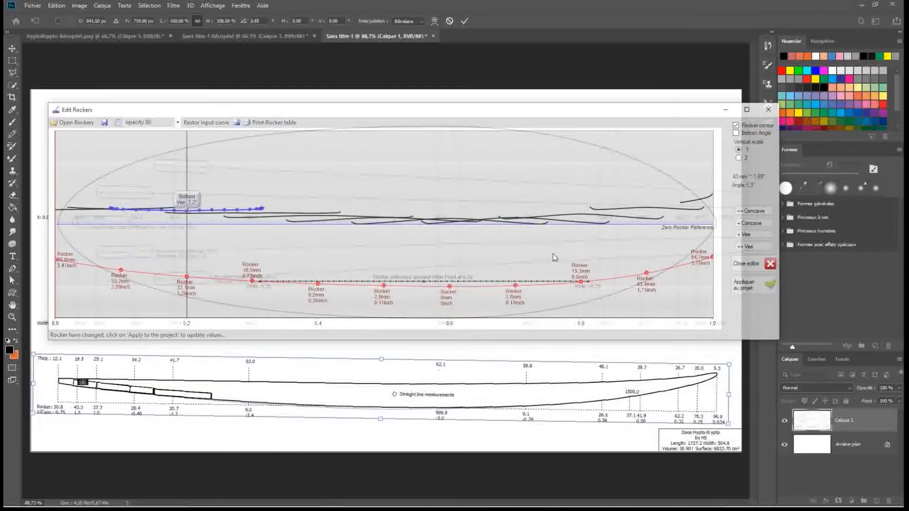
Increase the profile's rotation to about 1° and recheck it by moving the rocker editor over the drawing and away again
left_click_drag(729, 428, 732, 427)
left_click_drag(503, 113, 508, 234)
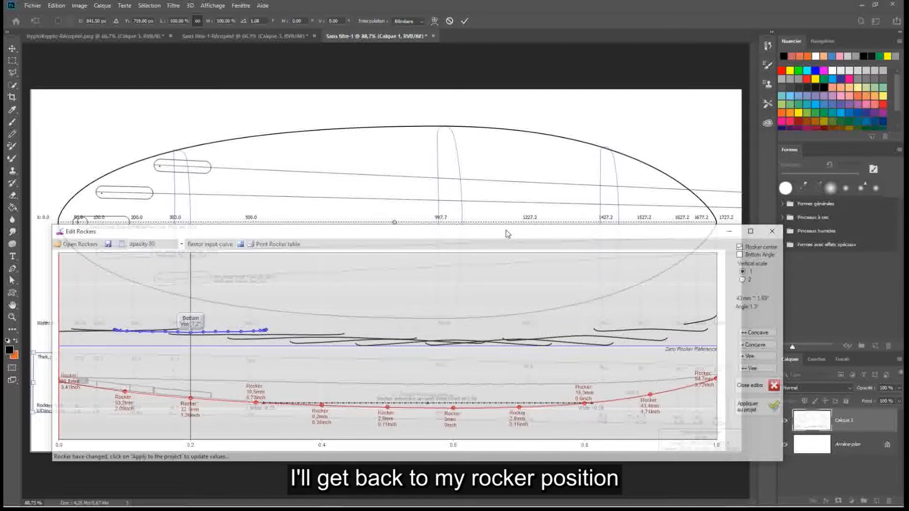
left_click_drag(507, 233, 499, 124)
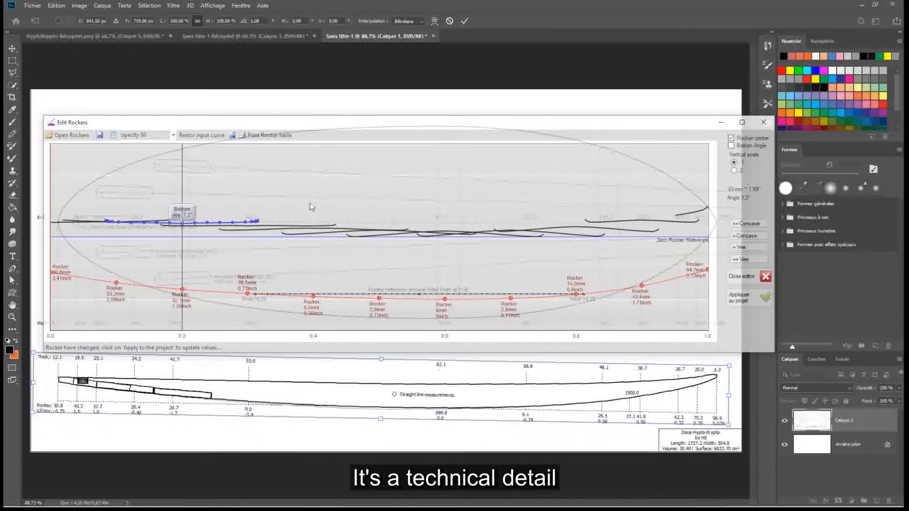
mouse_move(335, 126)
left_mouse_down()
mouse_move(334, 105)
mouse_move(325, 123)
left_mouse_up()
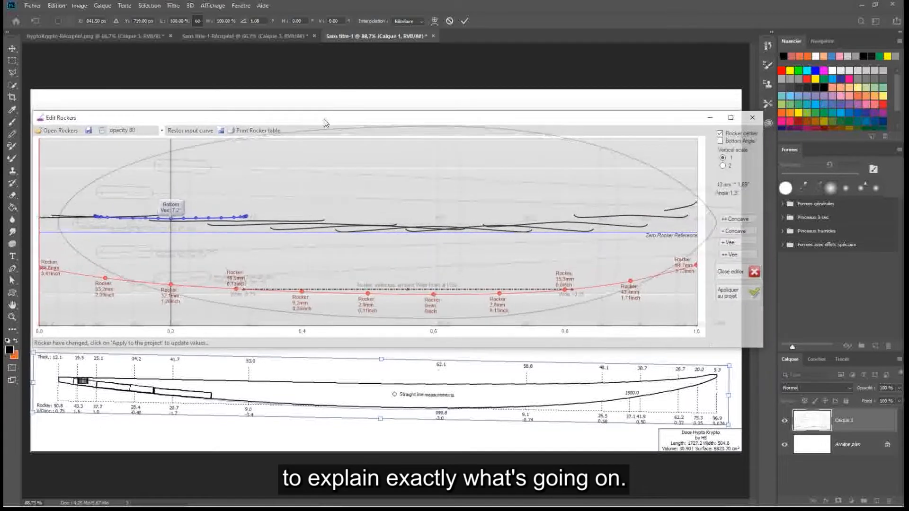
Minimize Photoshop to return to Shaper Wave Dynamics and move the rocker editor lower over the shape room
left_click(389, 416)
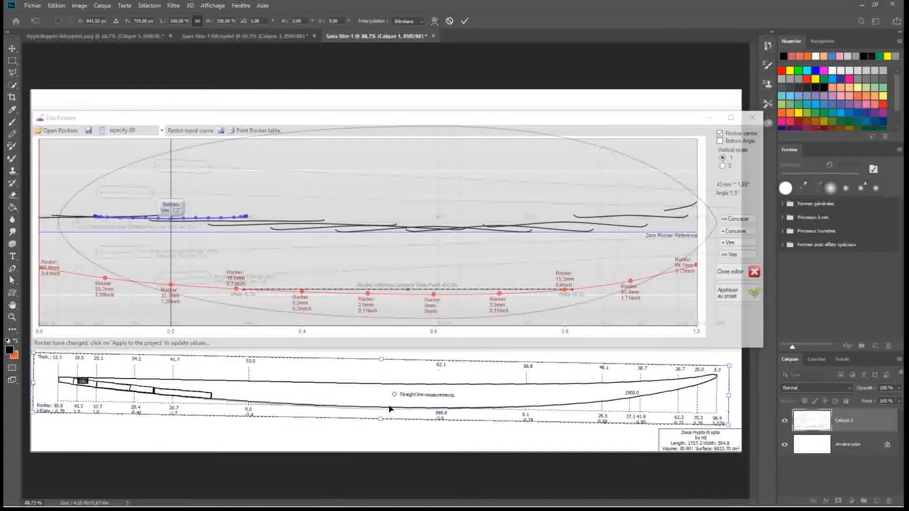
left_click(280, 120)
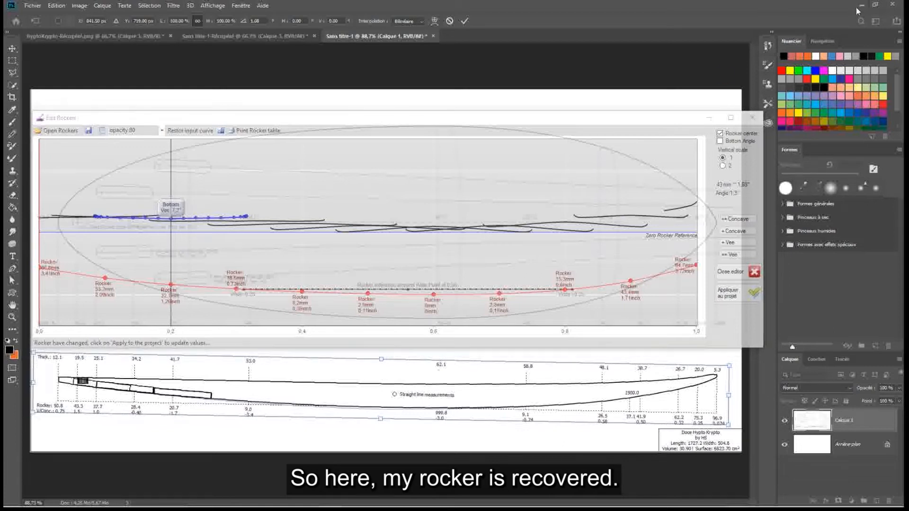
left_click(860, 4)
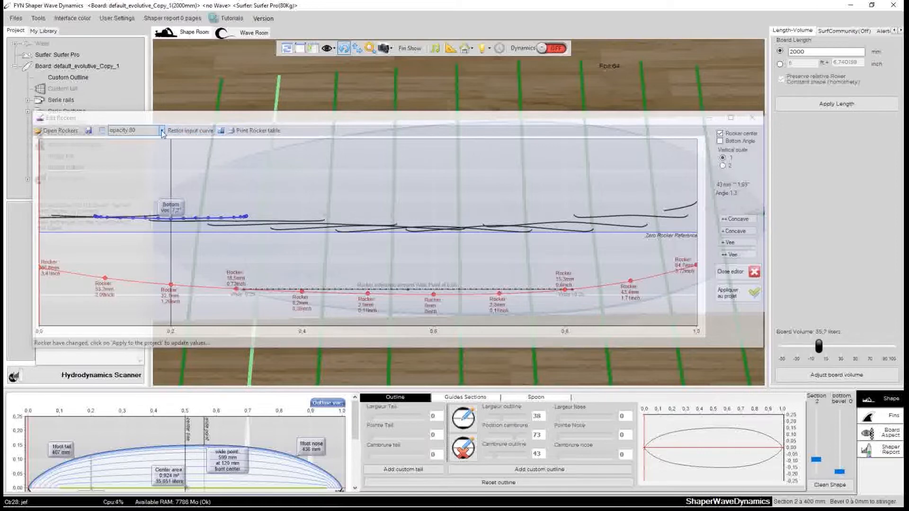
left_click_drag(199, 120, 221, 181)
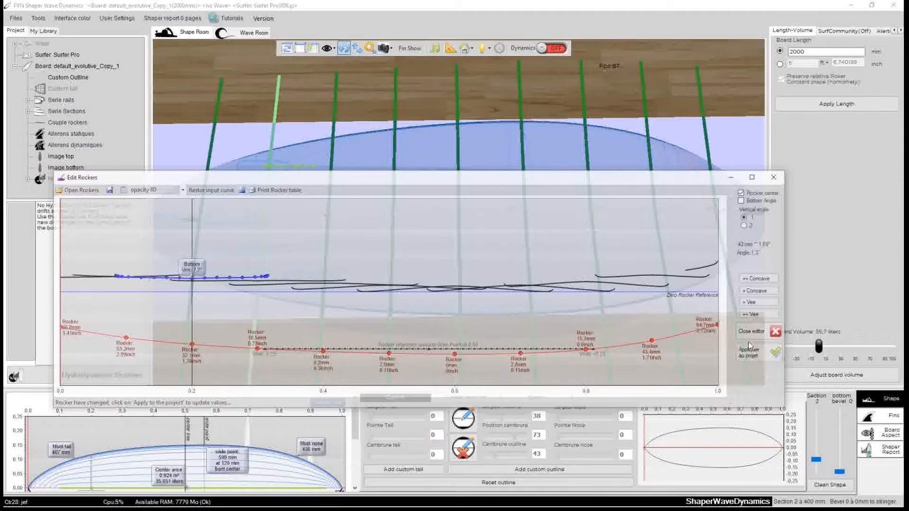
Enable the bottom angle curve, adjust its control points at 0.1, 0.2, 0.8 and the nose towards the centre rocker, and accept the curve
left_click(741, 201)
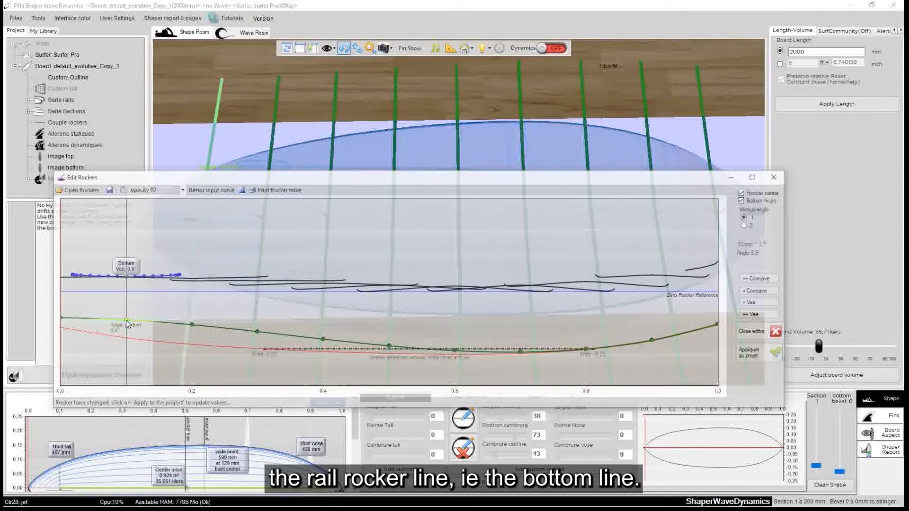
left_click(126, 335)
left_click_drag(127, 335, 126, 343)
left_click_drag(192, 326, 192, 370)
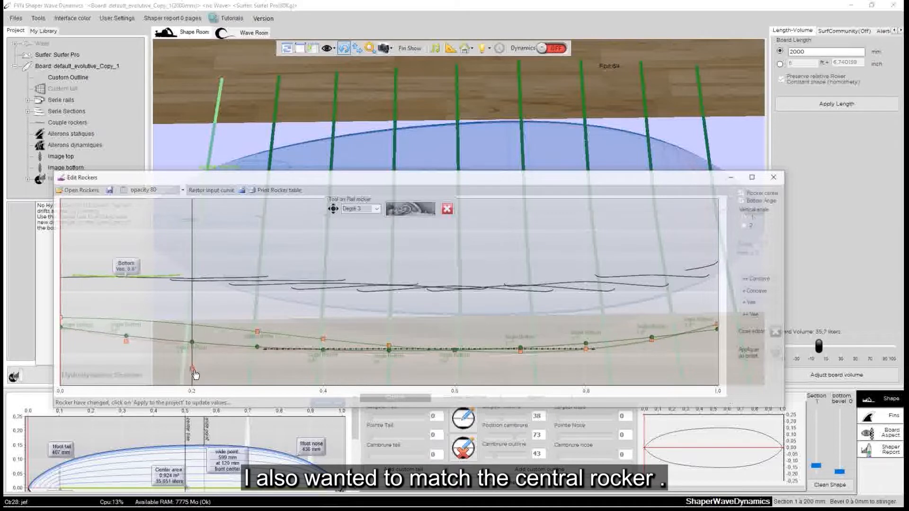
left_click(587, 349)
left_click_drag(588, 350, 592, 367)
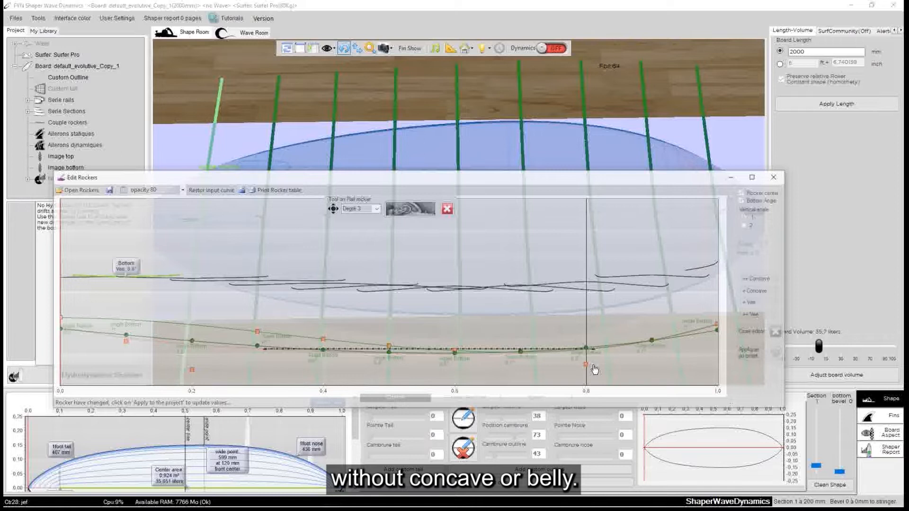
left_click_drag(718, 331, 717, 318)
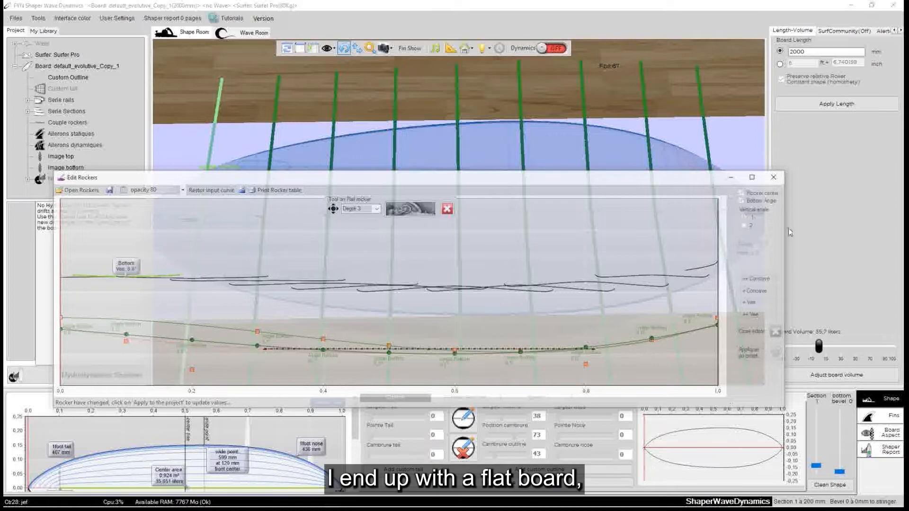
left_click(409, 212)
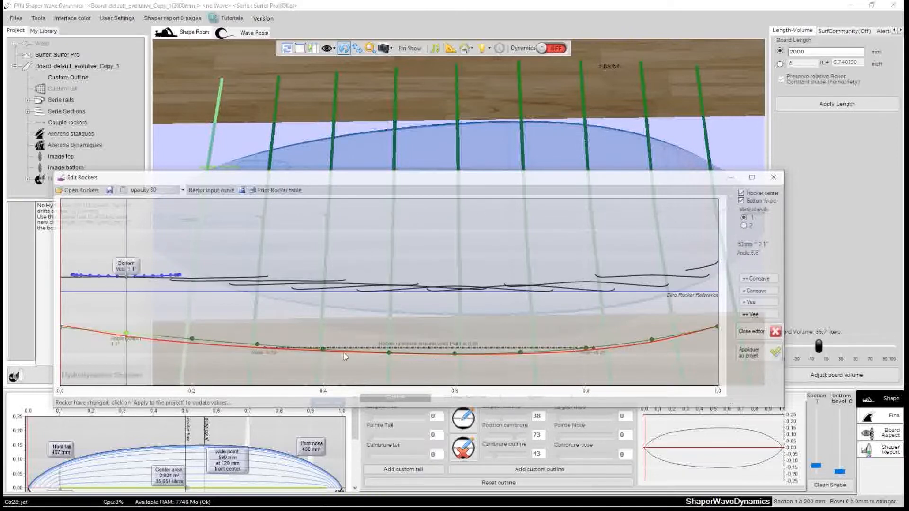
Refine the rail rocker at 0.2 and 0.8 to match the centre rocker, accepting each adjustment
left_click(190, 339)
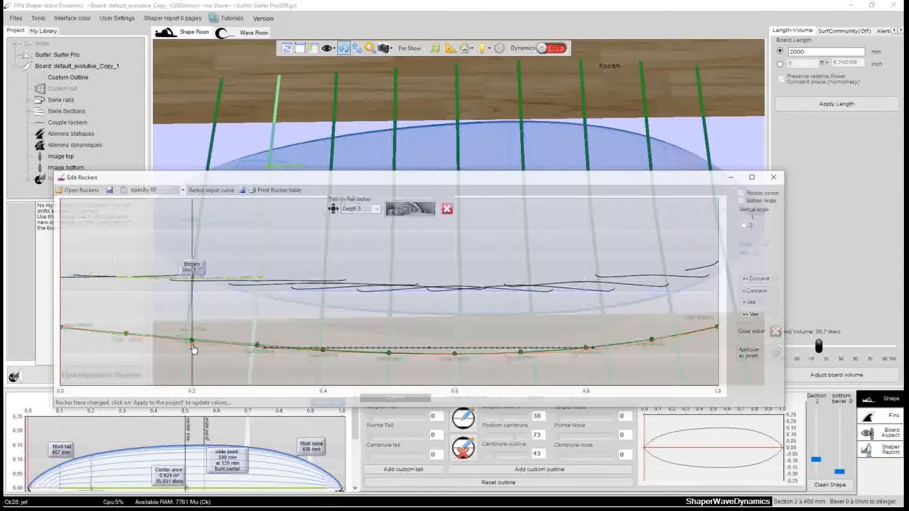
left_click(404, 210)
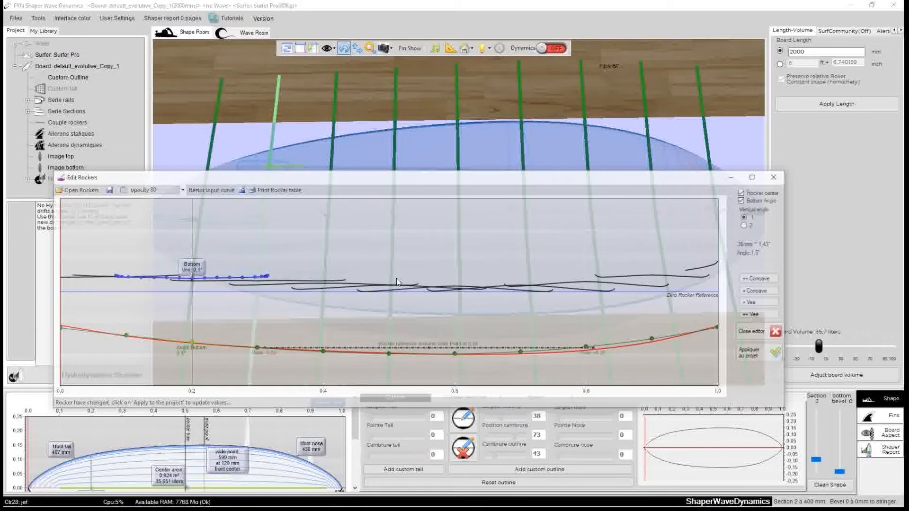
left_click(587, 347)
left_click(395, 211)
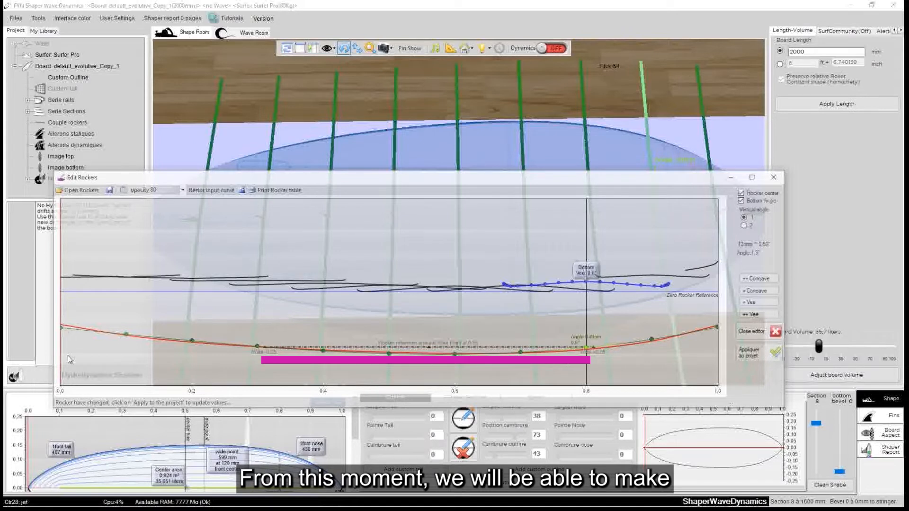
left_click_drag(503, 178, 486, 150)
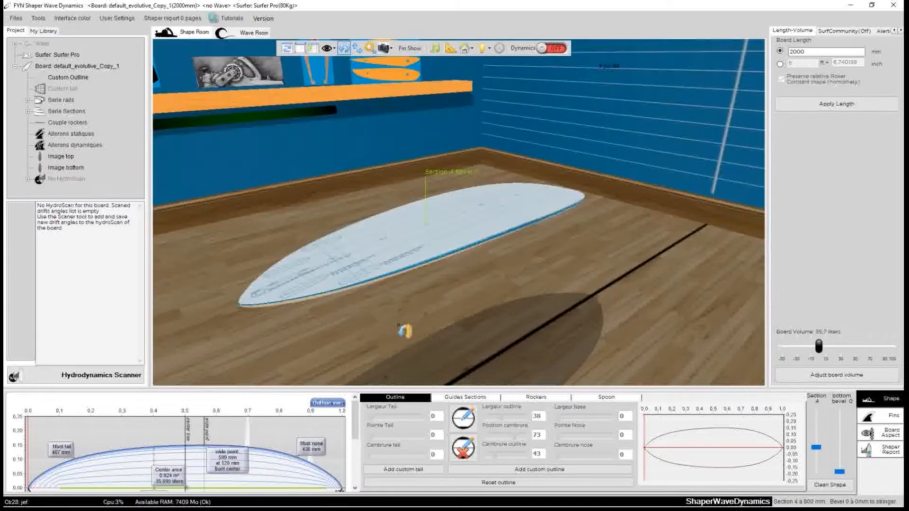
Show the whole board lengthwise in the shape room and select section 6, bevel 4
left_click(410, 270)
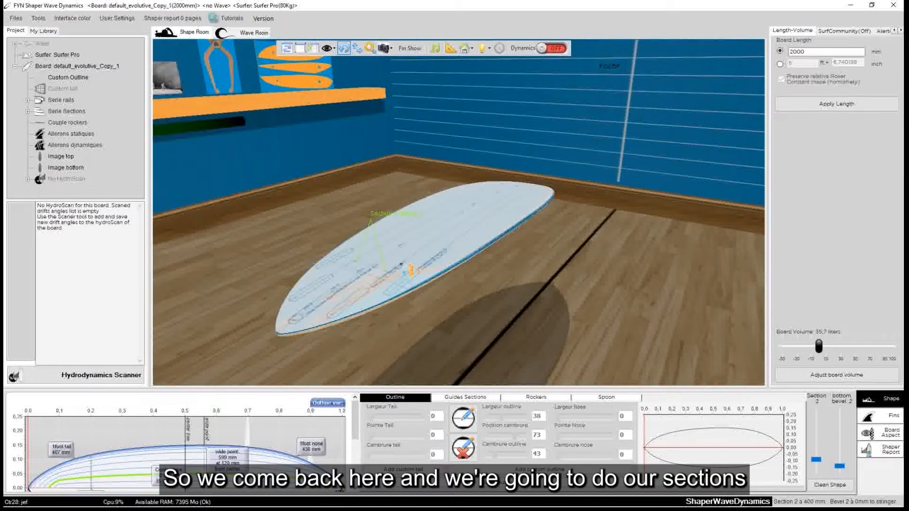
left_click_drag(482, 307, 322, 343)
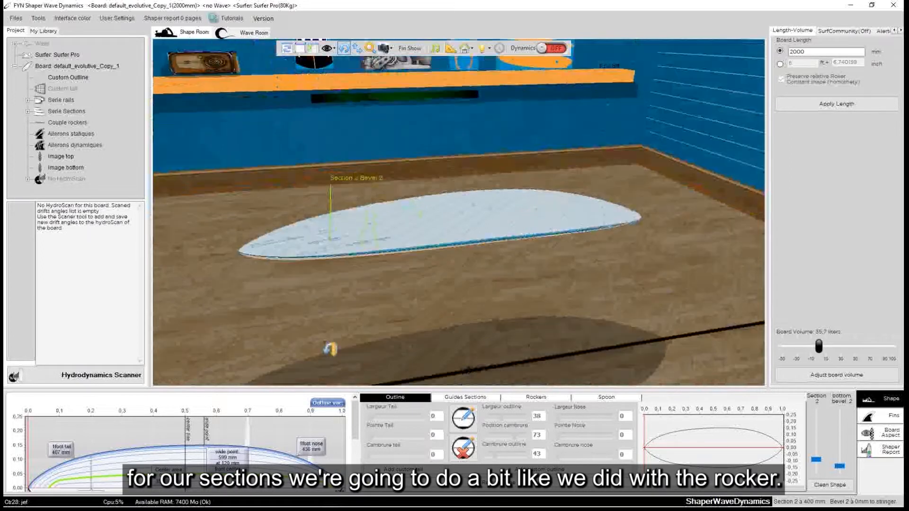
left_click_drag(621, 288, 493, 263)
left_click_drag(493, 169, 448, 335)
scroll(571, 355, "up", 3)
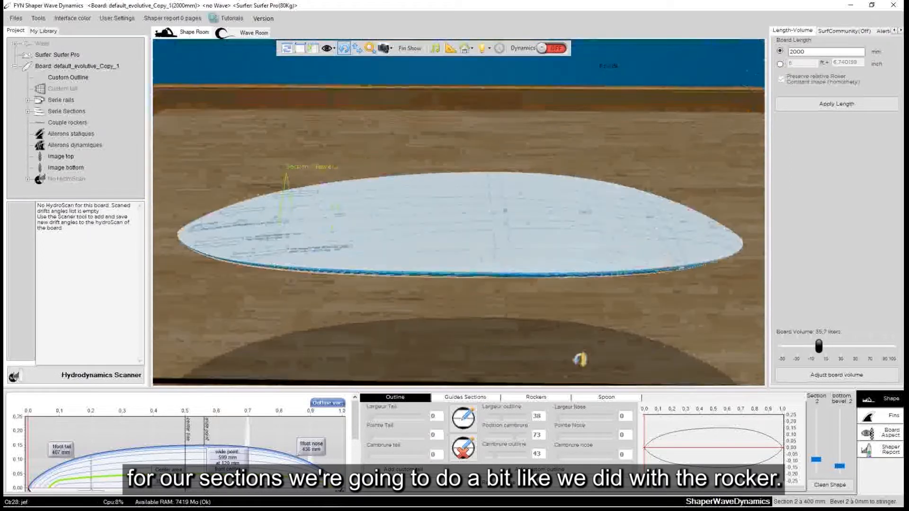
left_click(506, 251)
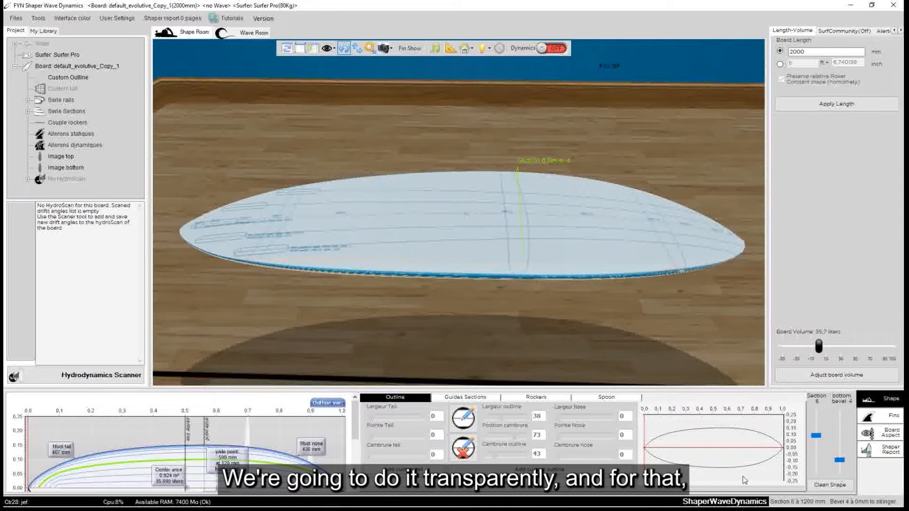
Switch to Photoshop and rotate the whole drawing 90° clockwise
mouse_move(744, 508)
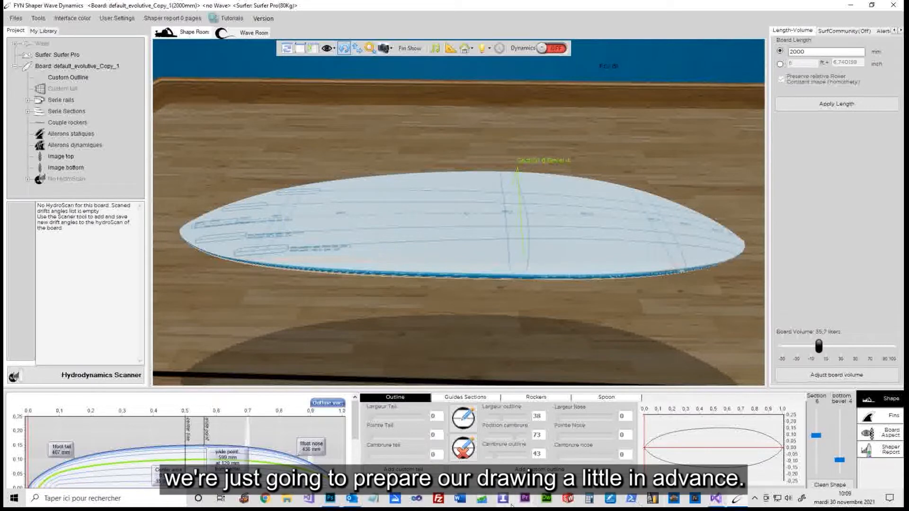
left_click(330, 498)
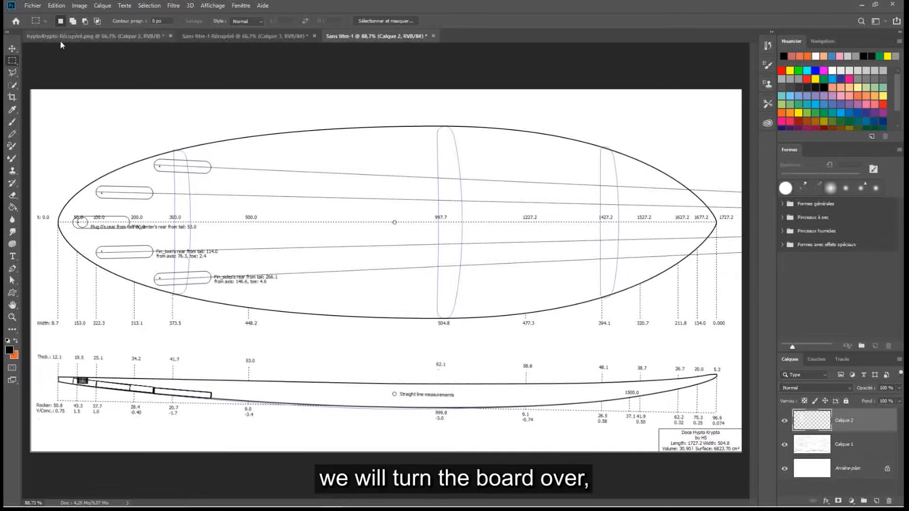
left_click(79, 7)
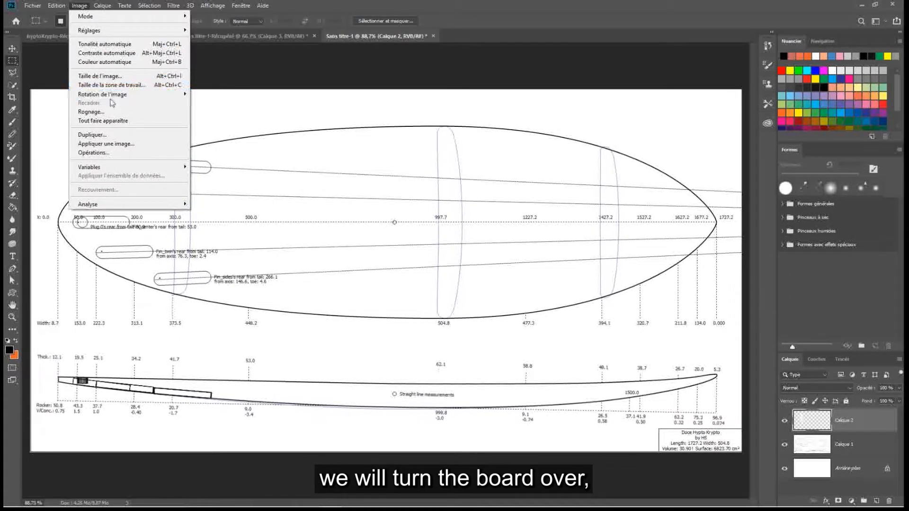
mouse_move(164, 95)
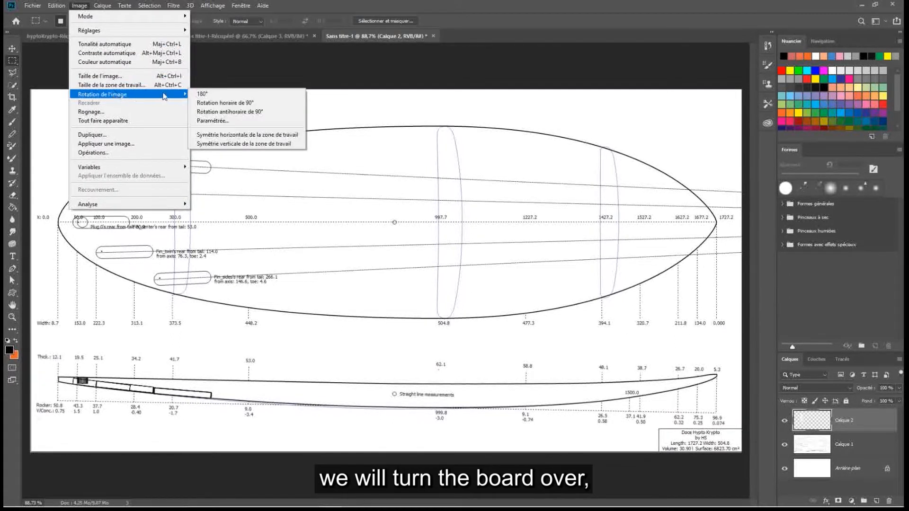
left_click(227, 103)
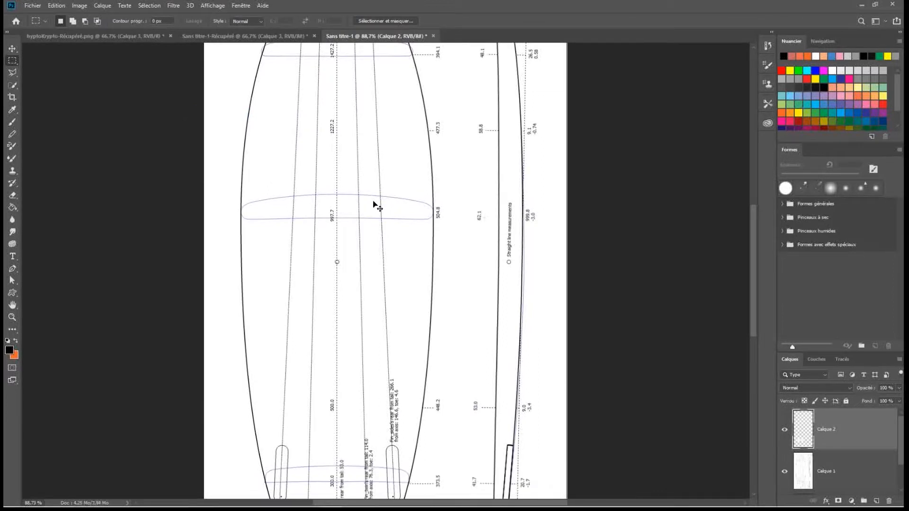
Examine the cross-sections in the rotated drawing and enlarge the one at 997.7 to 200%
key("ctrl+minus")
key("ctrl+minus")
key("ctrl+plus")
key("ctrl+plus")
key("ctrl+plus")
key("ctrl+plus")
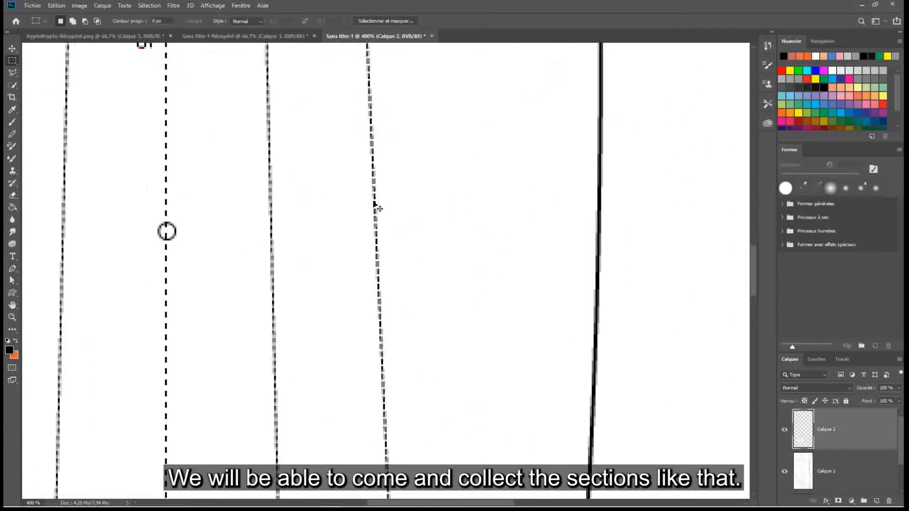
key("ctrl+minus")
key("ctrl+minus")
scroll(406, 211, "up", 8)
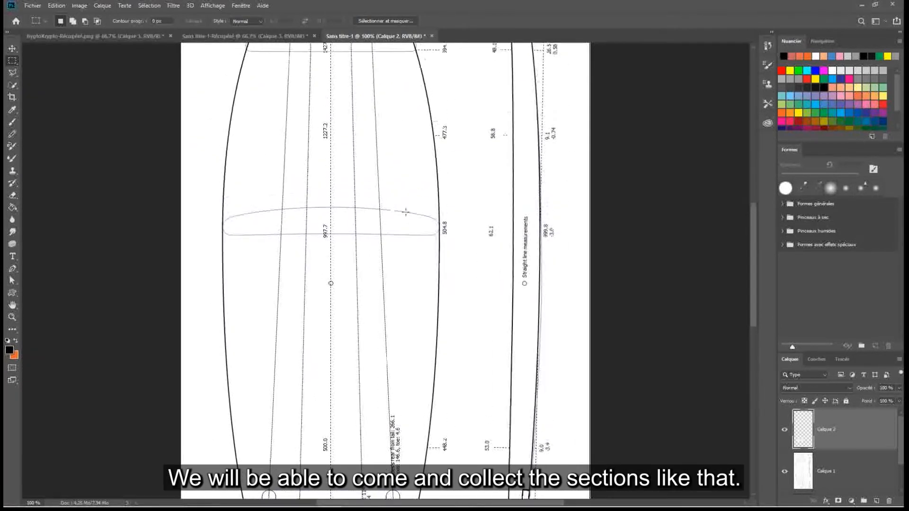
scroll(348, 242, "down", 4)
scroll(314, 296, "down", 2)
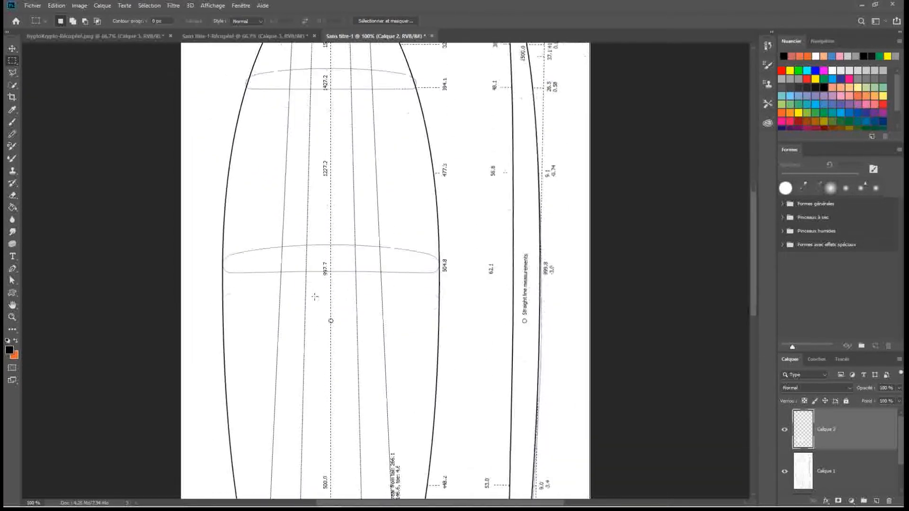
key("ctrl+plus")
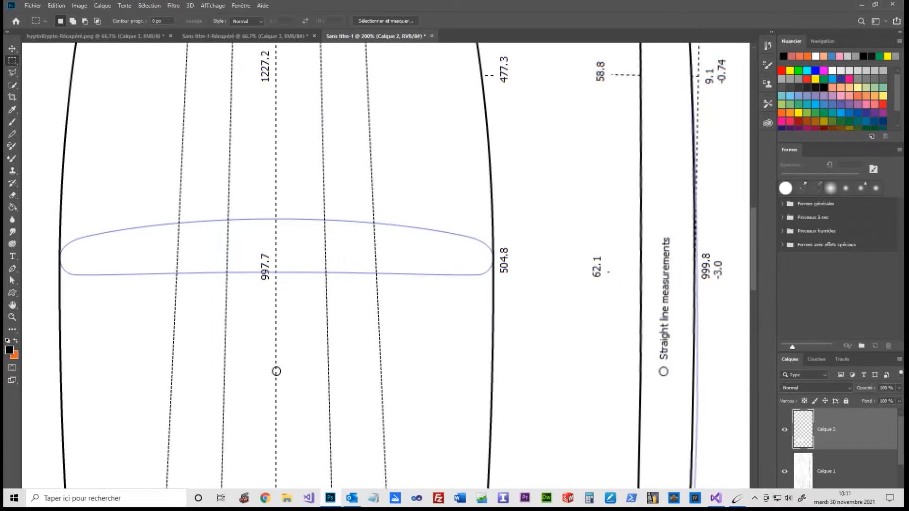
Return to Shaper Wave Dynamics, show the guide sections settings, and select bottom bevel 3 of section 6
left_click(737, 500)
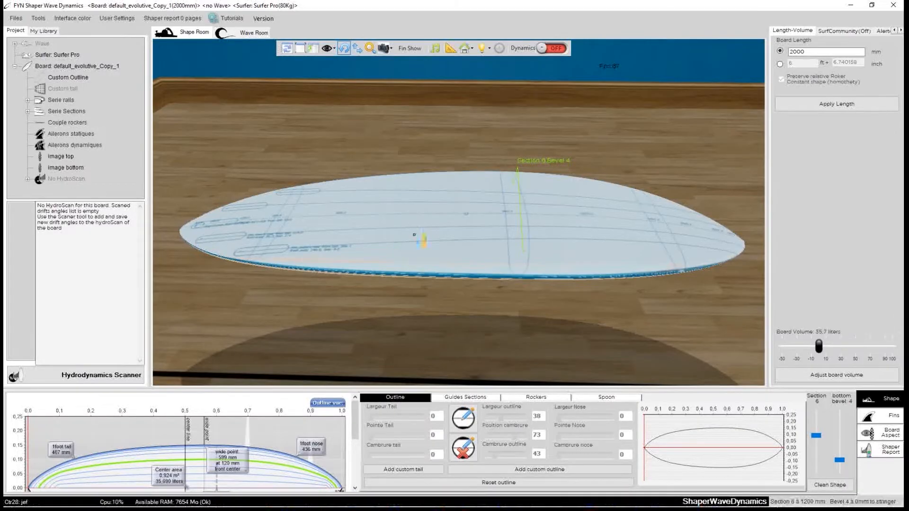
left_click(466, 398)
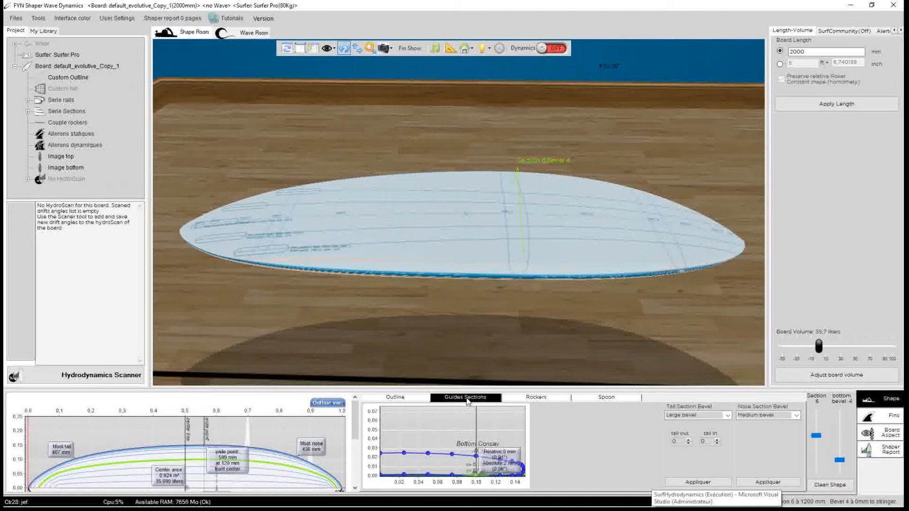
left_click_drag(839, 459, 839, 462)
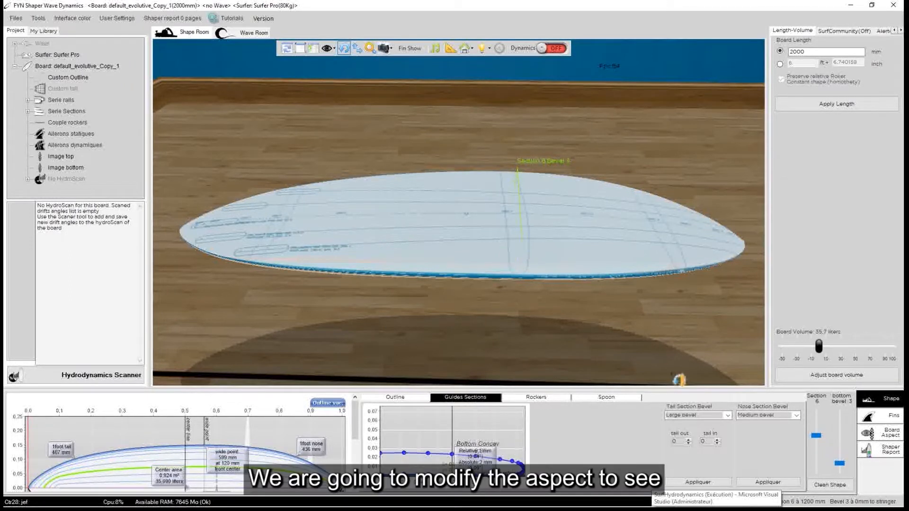
Display the board as a wireframe with its sections shown and view it from above at an angle
left_click(883, 434)
left_click(803, 412)
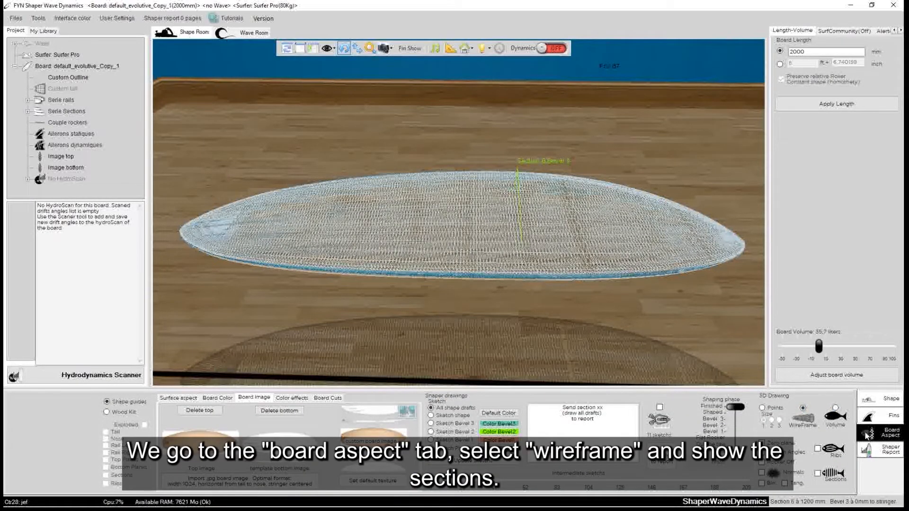
left_click(817, 473)
left_click_drag(357, 156, 412, 325)
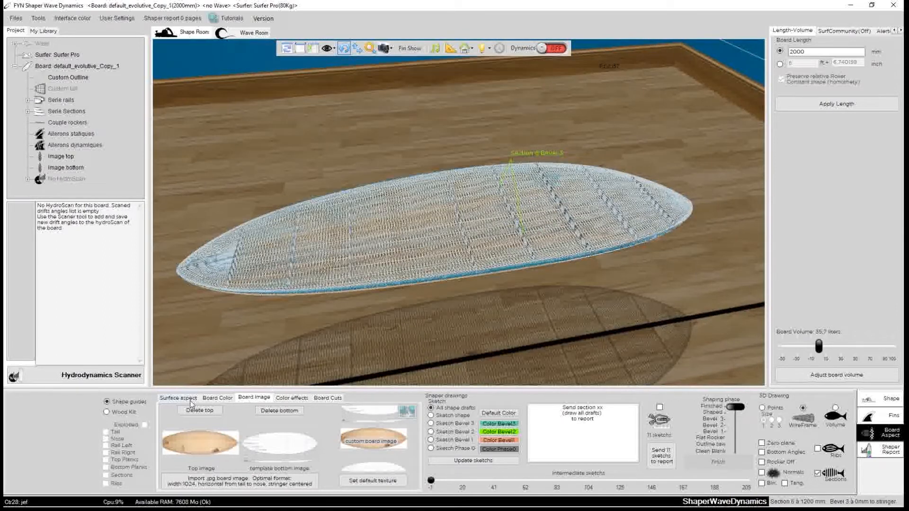
Return to the shape settings and inspect sections 5 and 6, the two that frame the wide point
left_click(883, 401)
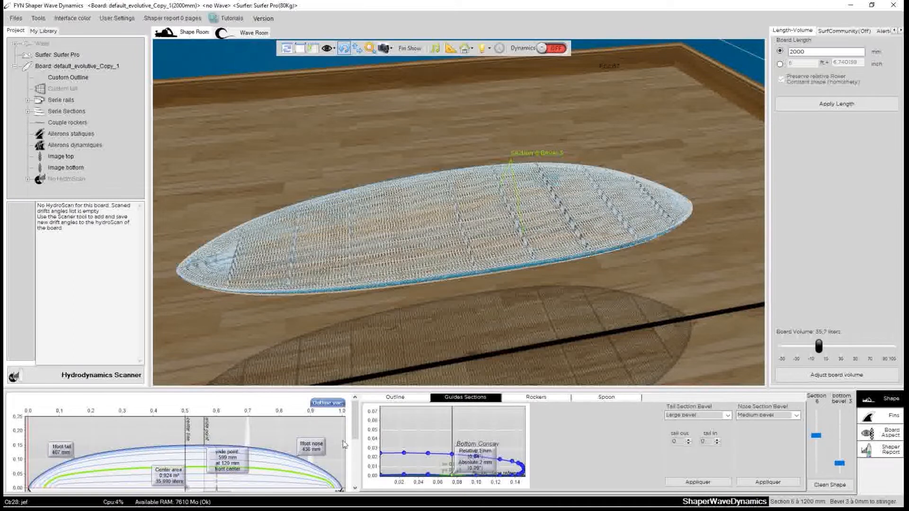
scroll(356, 426, "down", 3)
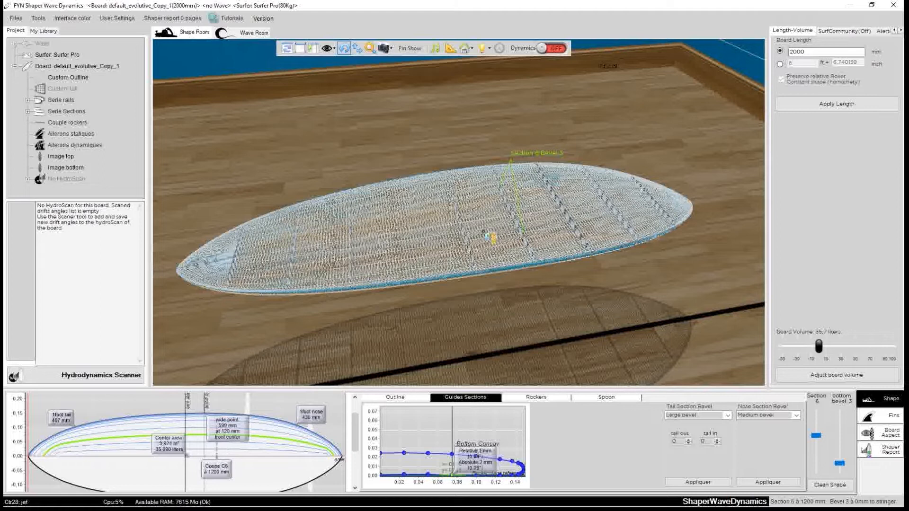
left_click(523, 221)
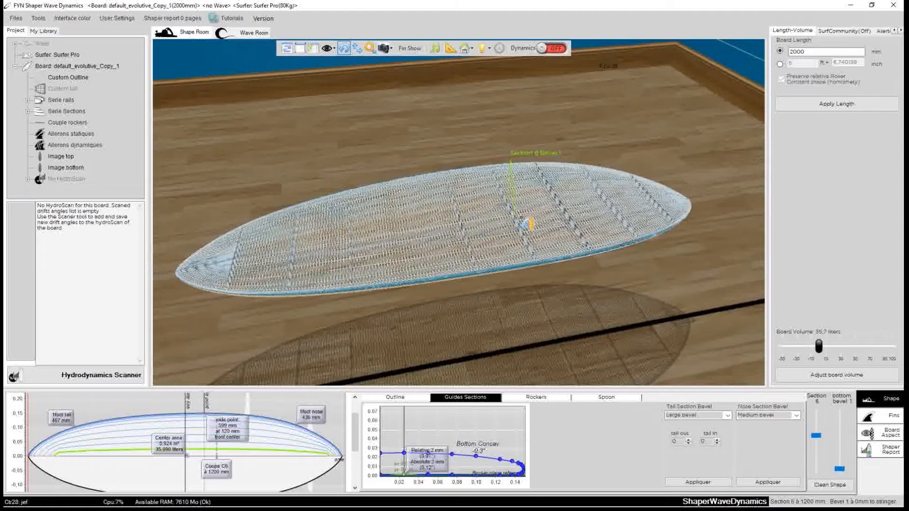
left_click(468, 230)
left_click(513, 224)
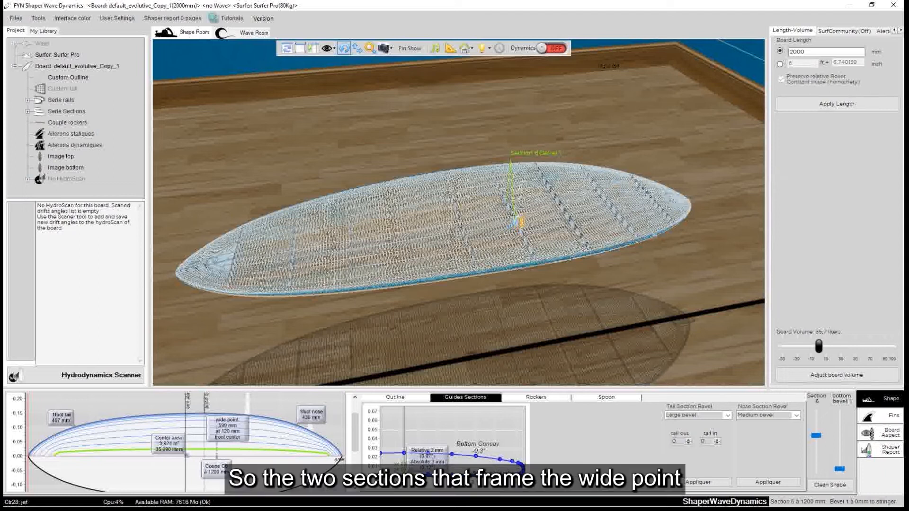
left_click(468, 229)
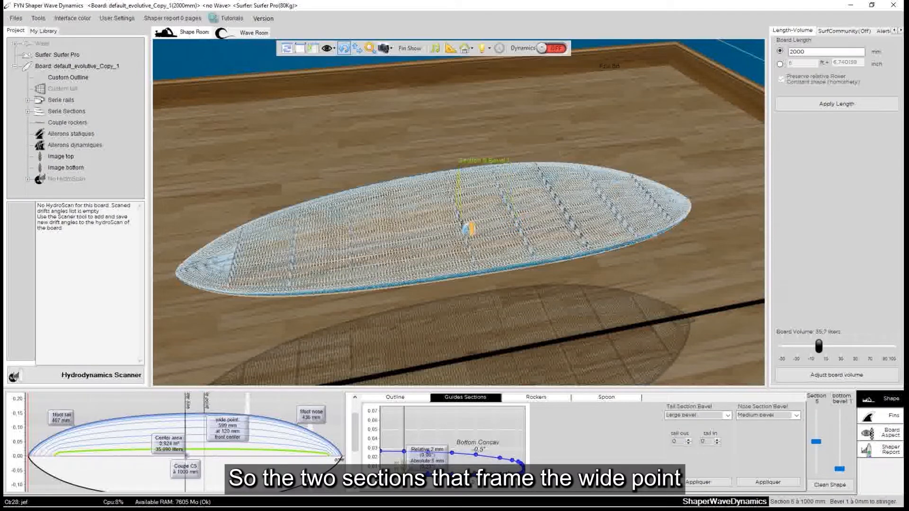
left_click(513, 218)
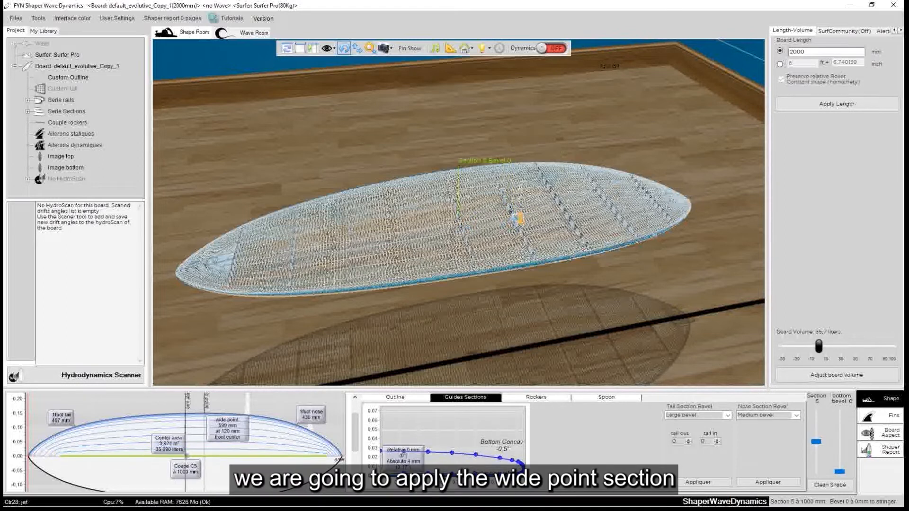
left_click(515, 213)
Examine the wireframe sections from several angles around the wide point, with section 5 selected
left_click_drag(514, 213, 652, 226)
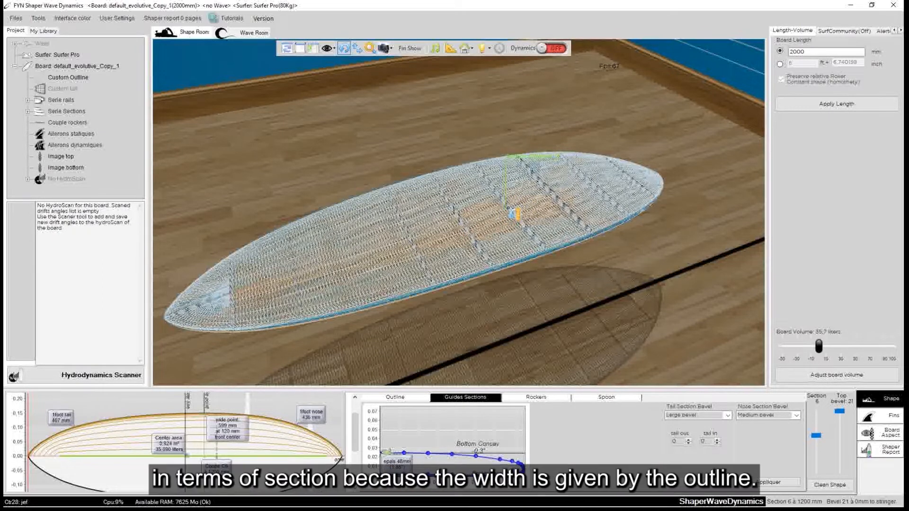
left_click_drag(461, 202, 840, 220)
left_click_drag(313, 148, 530, 200)
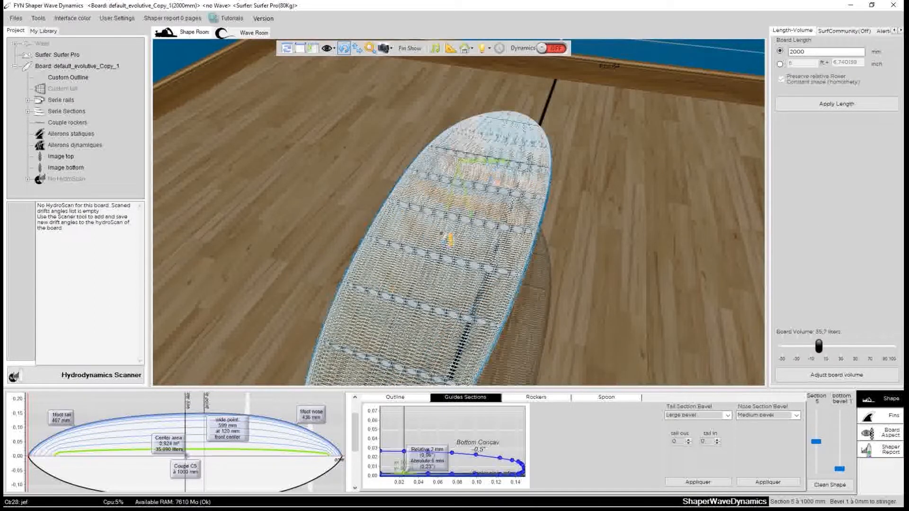
left_click(462, 221)
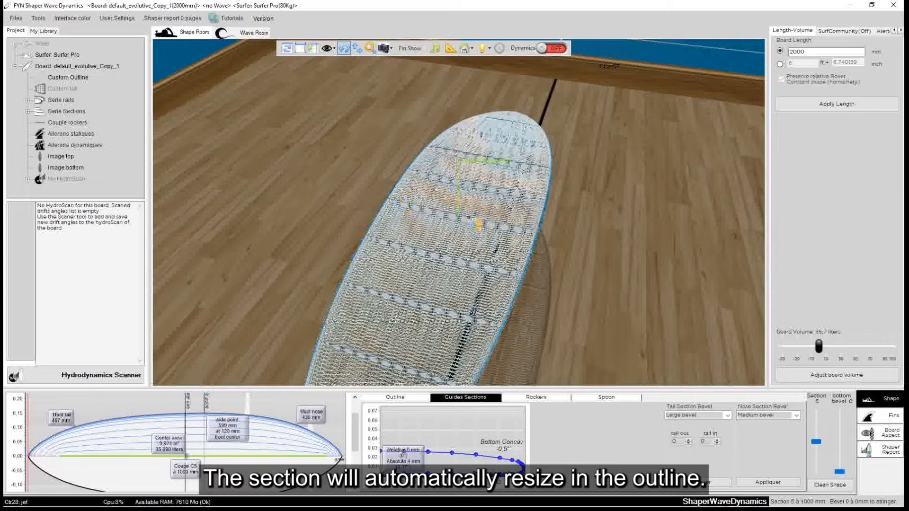
left_click(475, 219)
left_click_drag(477, 225, 159, 183)
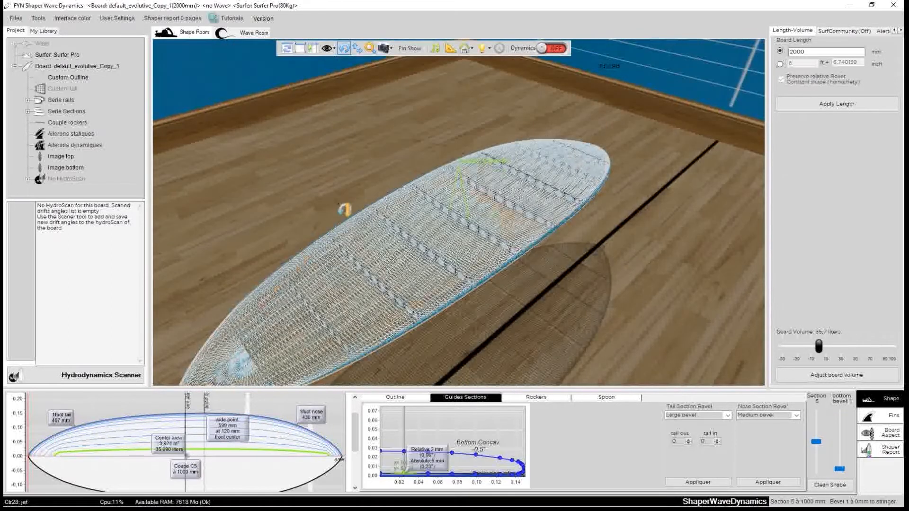
left_click_drag(475, 228, 42, 159)
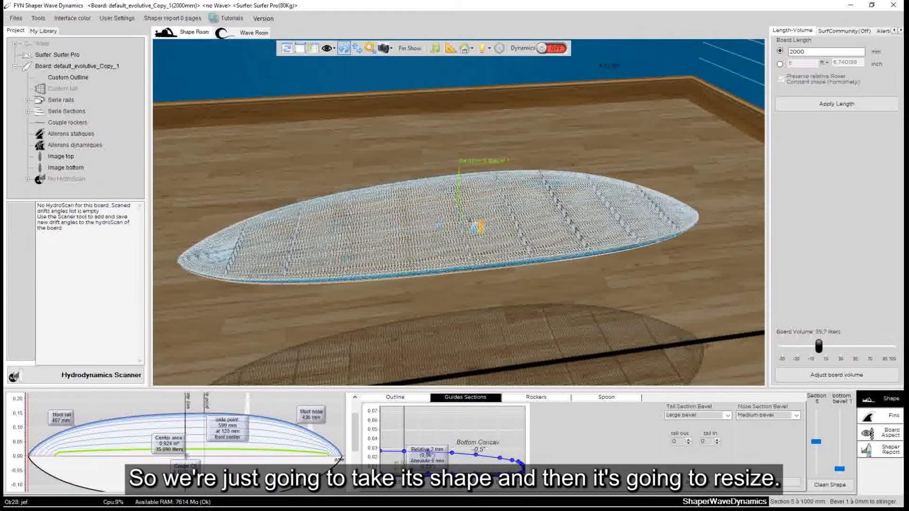
left_click_drag(477, 226, 597, 206)
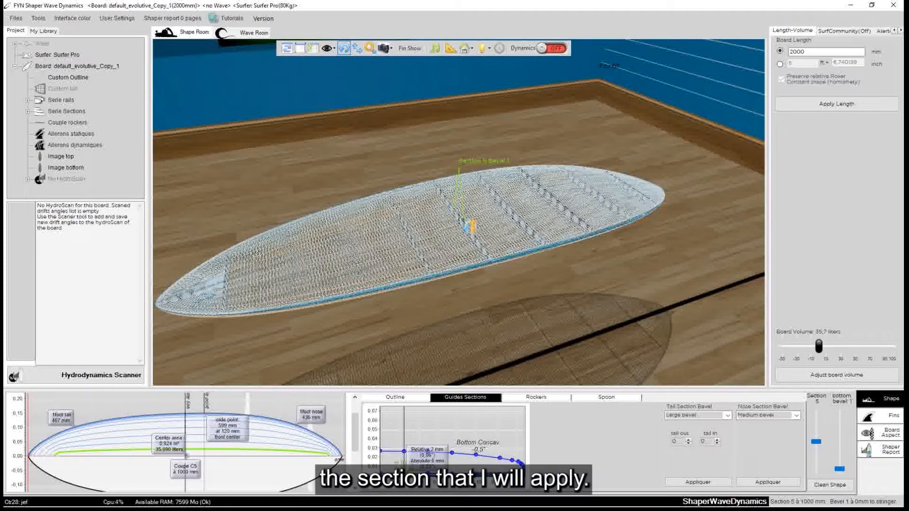
Open section 5 at 1000 mm from the tail in the section editor and place the editor below the board
left_click(508, 208)
left_click(460, 220)
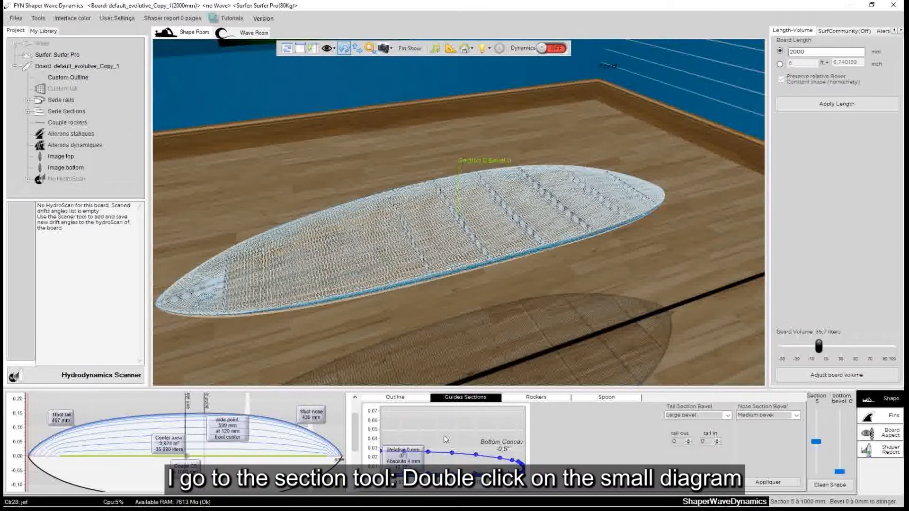
double_click(446, 440)
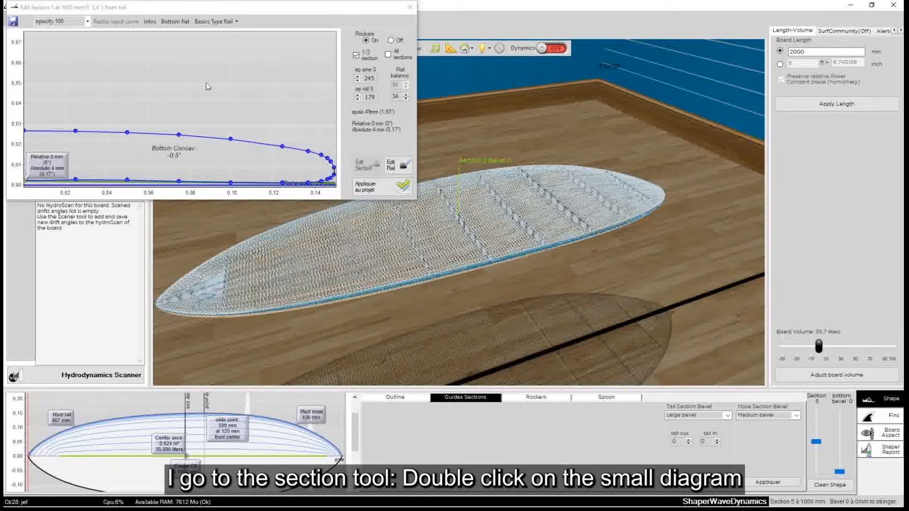
left_click_drag(199, 10, 470, 292)
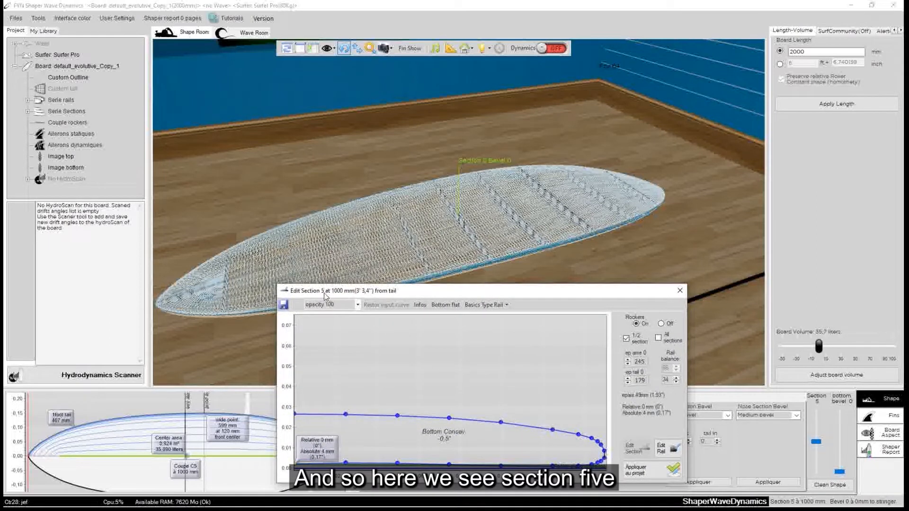
Compare the profiles of sections 5 and 6 in the section editor, ending on section 5
left_click(511, 214)
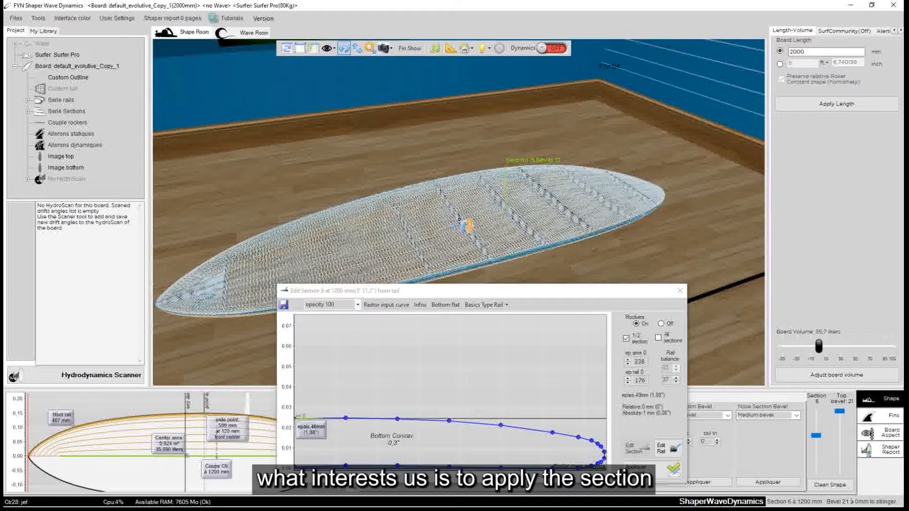
left_click(459, 220)
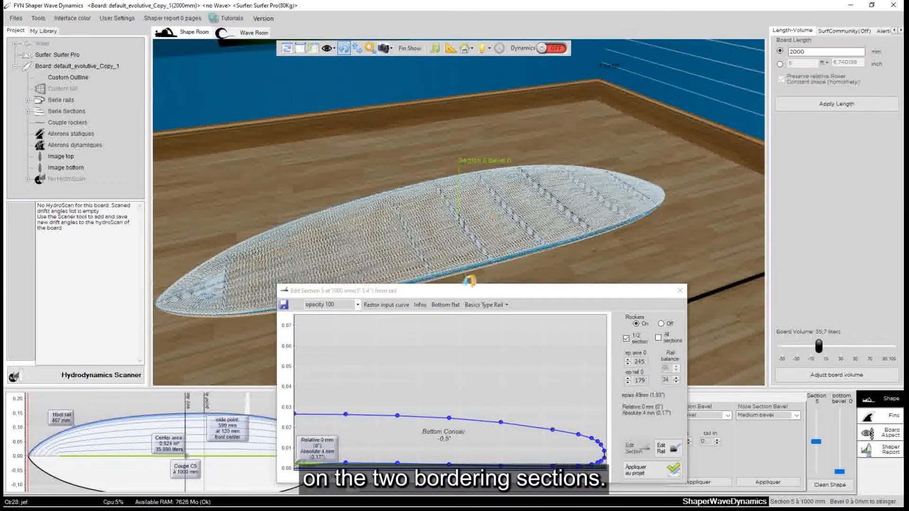
left_click_drag(460, 294, 481, 288)
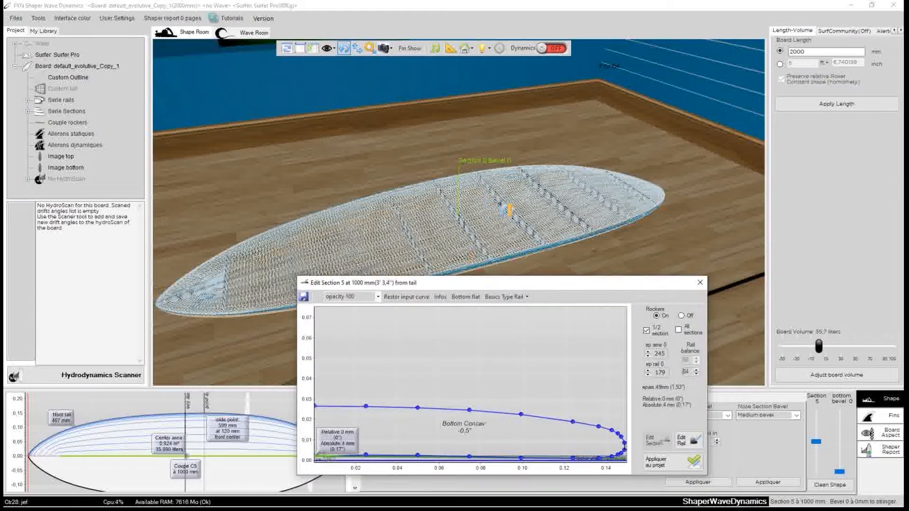
left_click(504, 204)
left_click(461, 222)
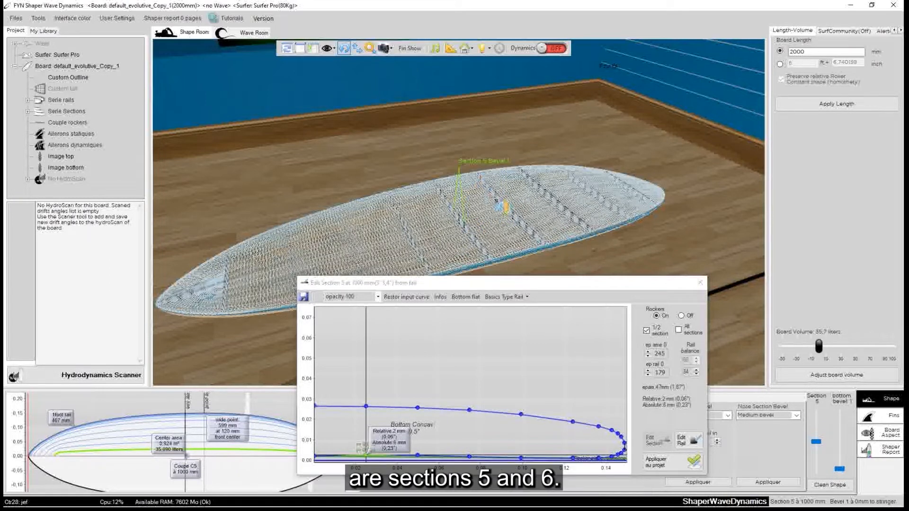
left_click(507, 209)
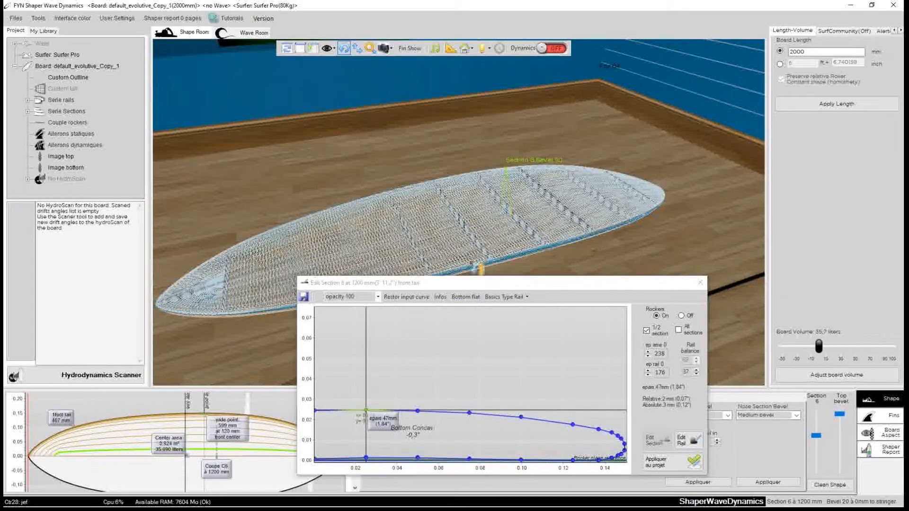
left_click(471, 230)
left_click(464, 222)
Switch to Photoshop, place the section 5 editor over the drawing's cross-section, and set the editor's opacity to 80
left_click_drag(488, 284, 444, 165)
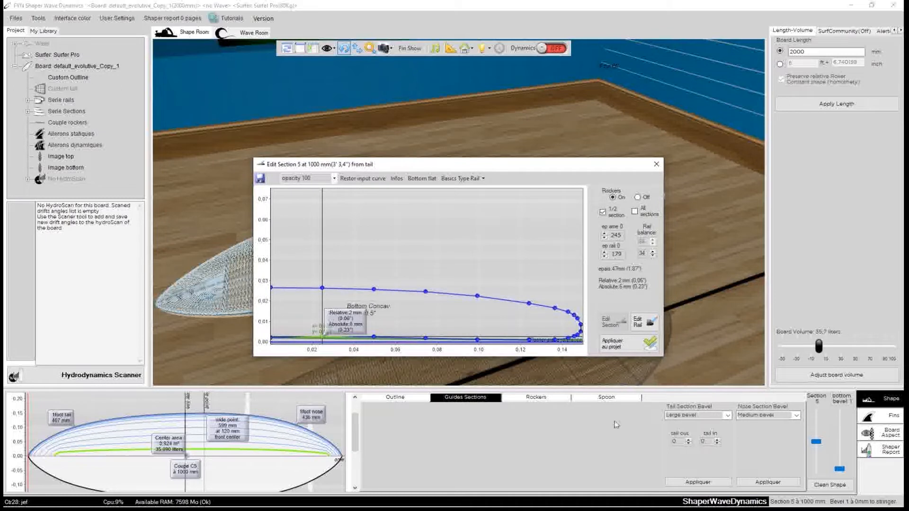
mouse_move(620, 506)
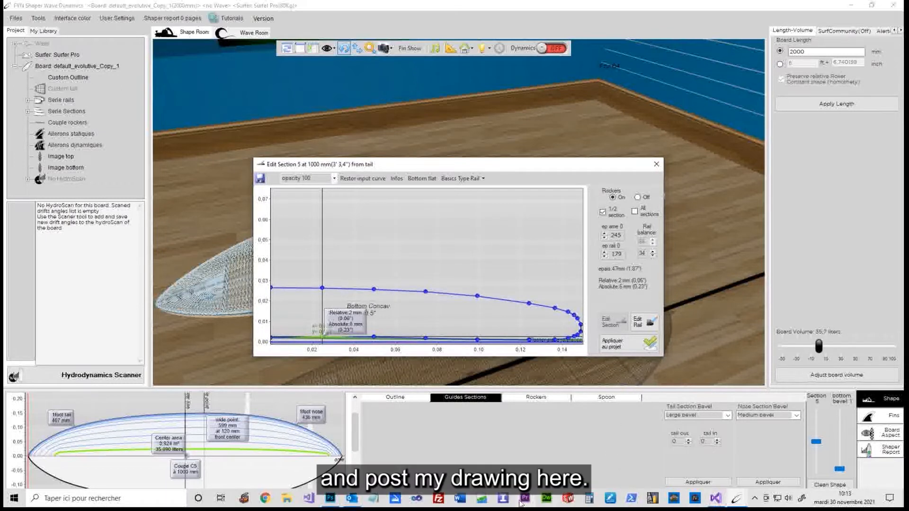
left_click(333, 503)
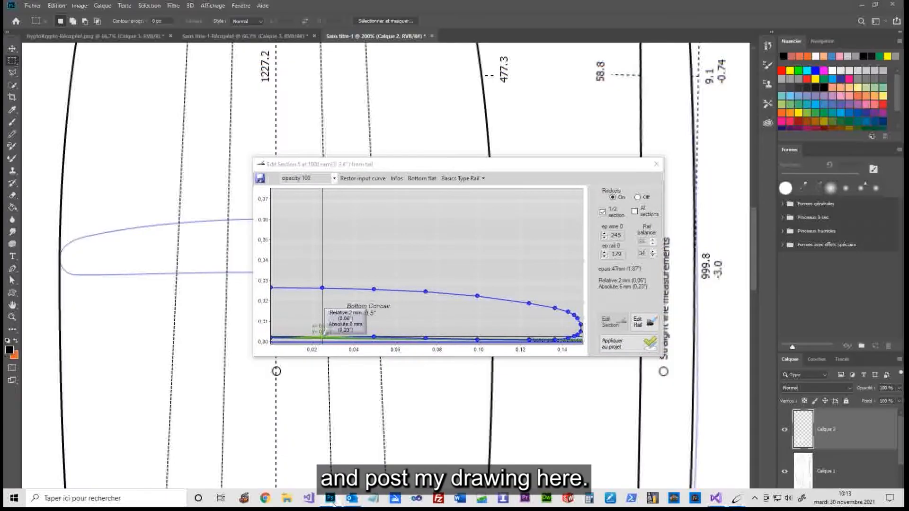
left_click_drag(385, 167, 422, 101)
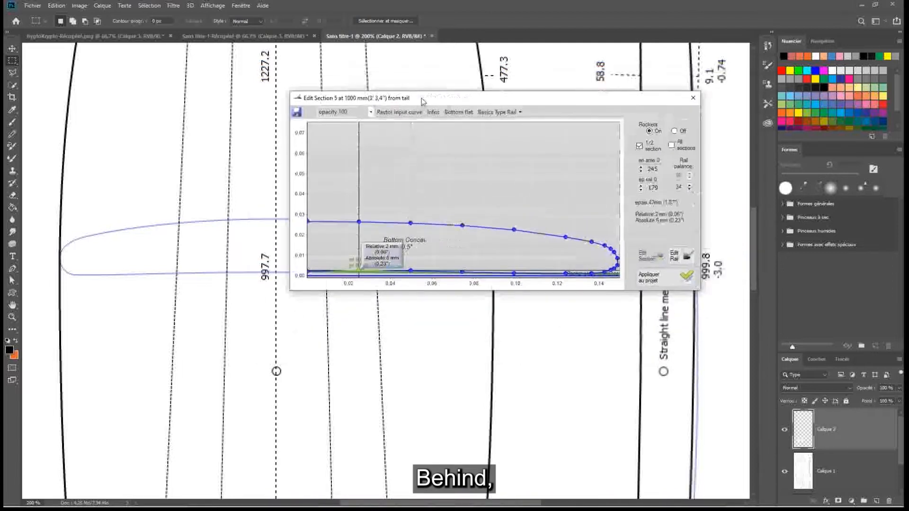
left_click(365, 112)
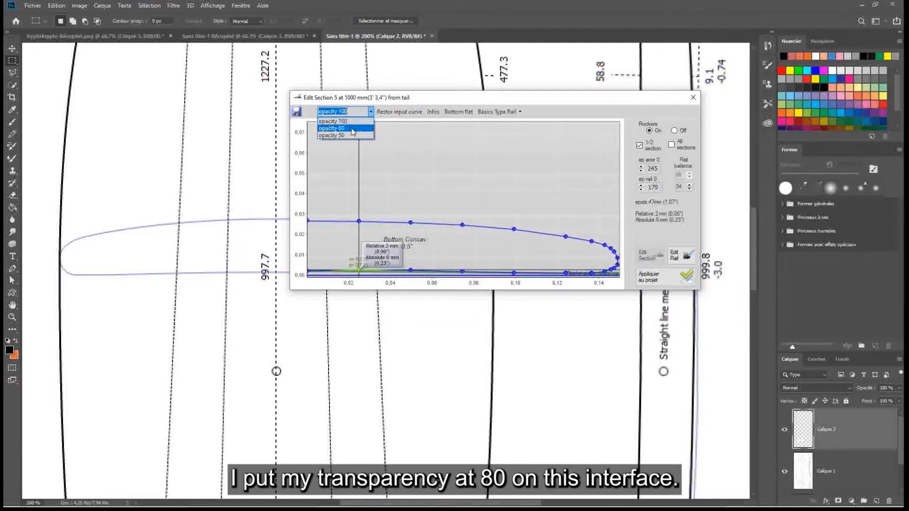
left_click(362, 128)
left_click_drag(411, 99, 381, 102)
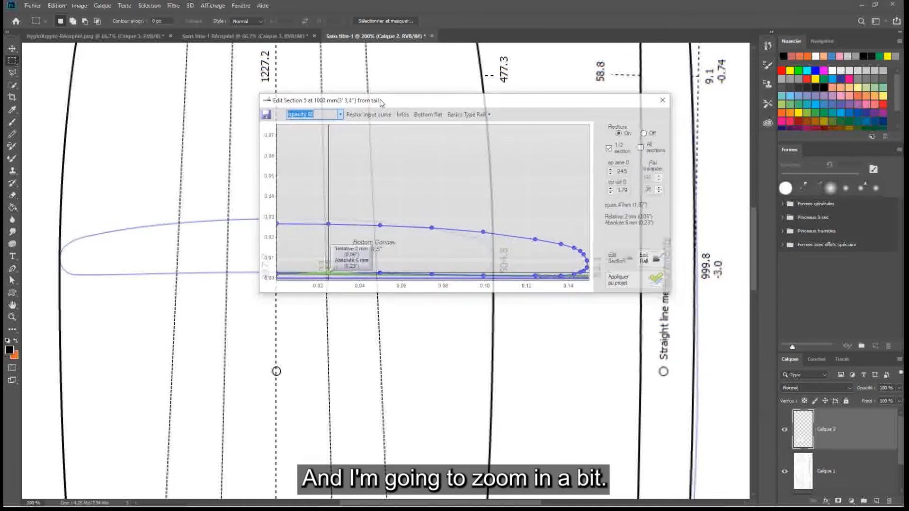
Enlarge the drawing to 400% and resize the section editor to match the drawn cross-section's centre line, outline edge and bottom line
left_click(330, 384)
key("ctrl+plus")
key("ctrl+plus")
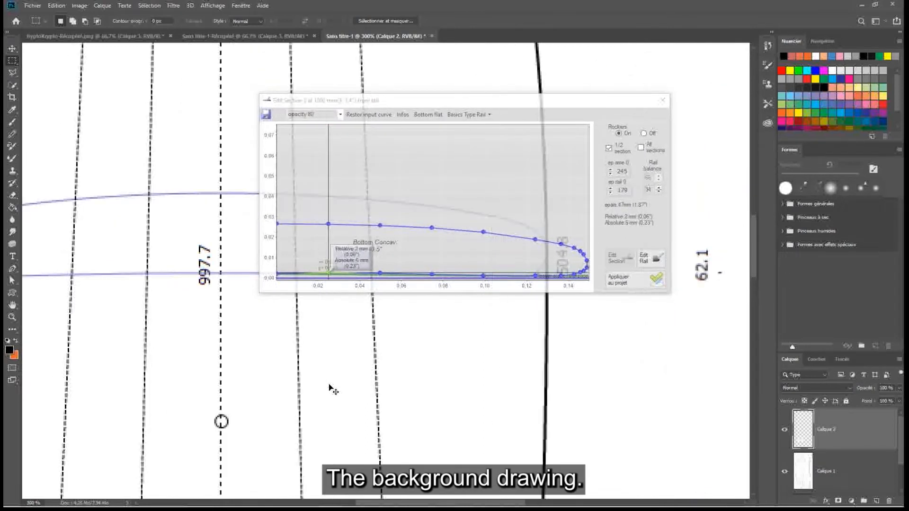
left_click_drag(524, 16, 523, 15)
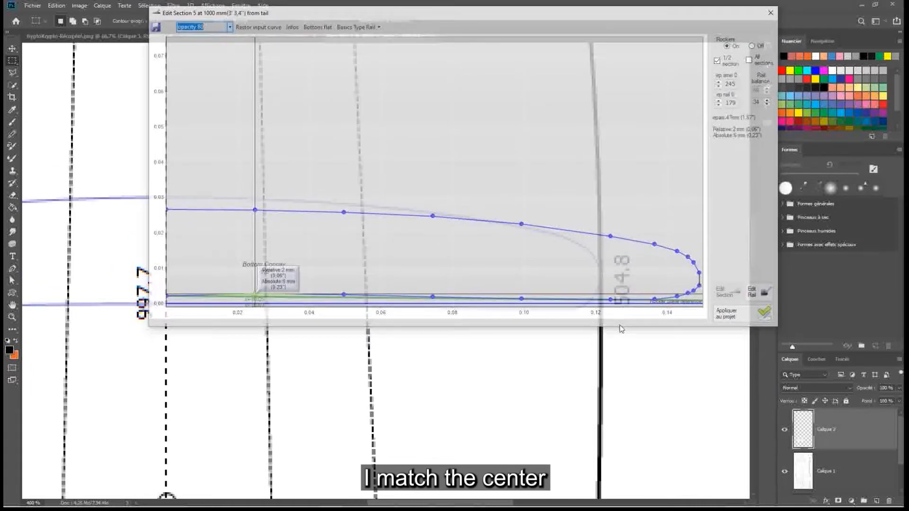
left_click_drag(619, 327, 610, 277)
left_click_drag(541, 13, 540, 69)
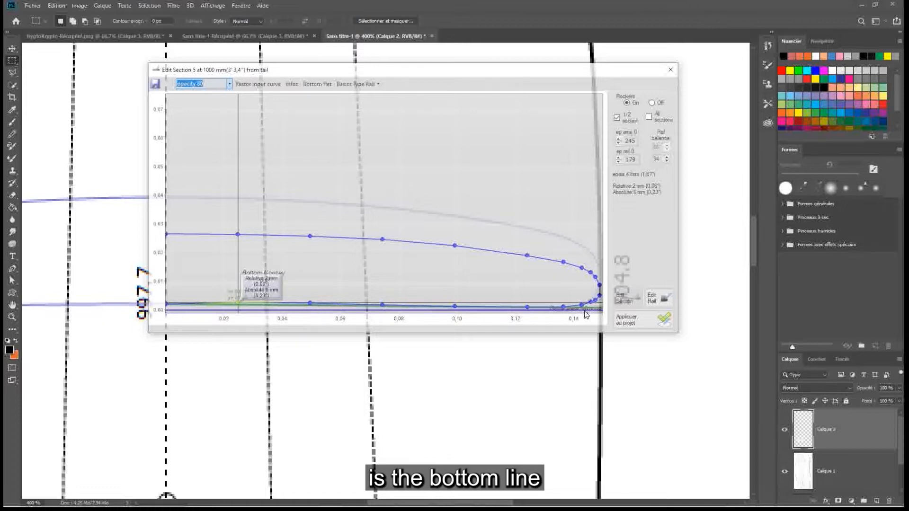
mouse_move(403, 75)
left_mouse_down()
mouse_move(615, 279)
mouse_move(515, 336)
mouse_move(458, 336)
mouse_move(406, 64)
left_mouse_up()
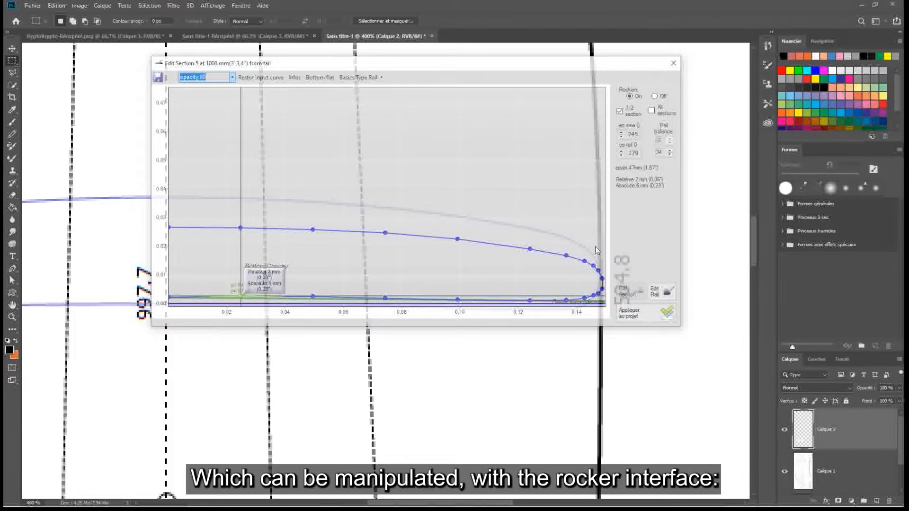
Return to Shaper Wave Dynamics and open the board's rockers in the rocker editor
left_click(734, 500)
left_click(686, 454)
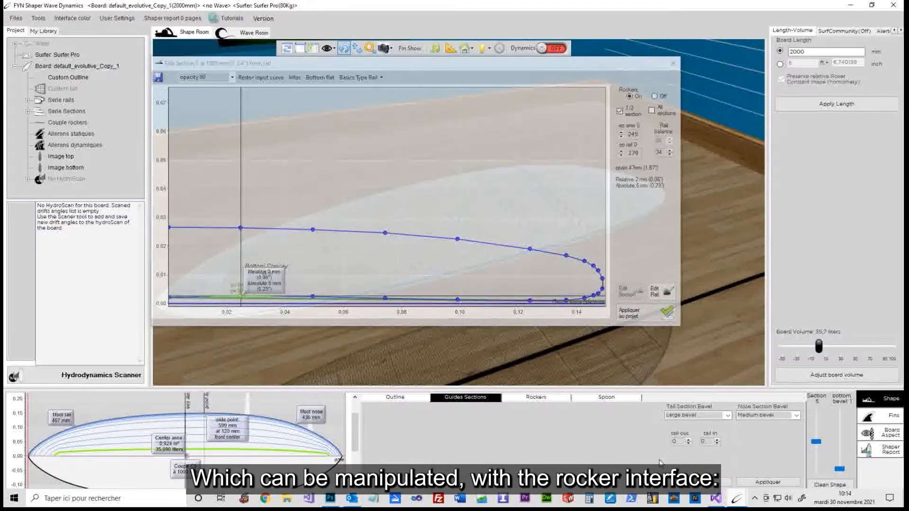
left_click(544, 399)
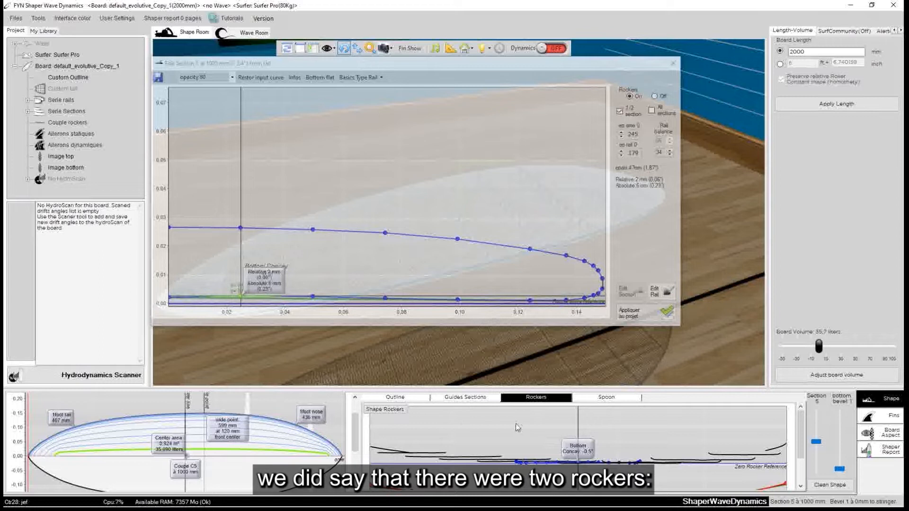
left_click(393, 409)
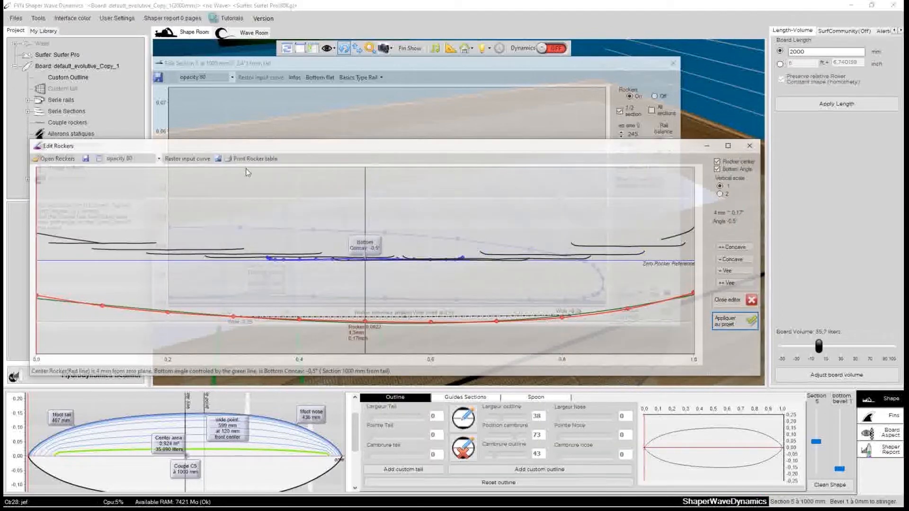
Set the rocker editor's opacity to 100 and place it below the section 5 editor so that both curves are in view
left_click_drag(254, 150, 262, 256)
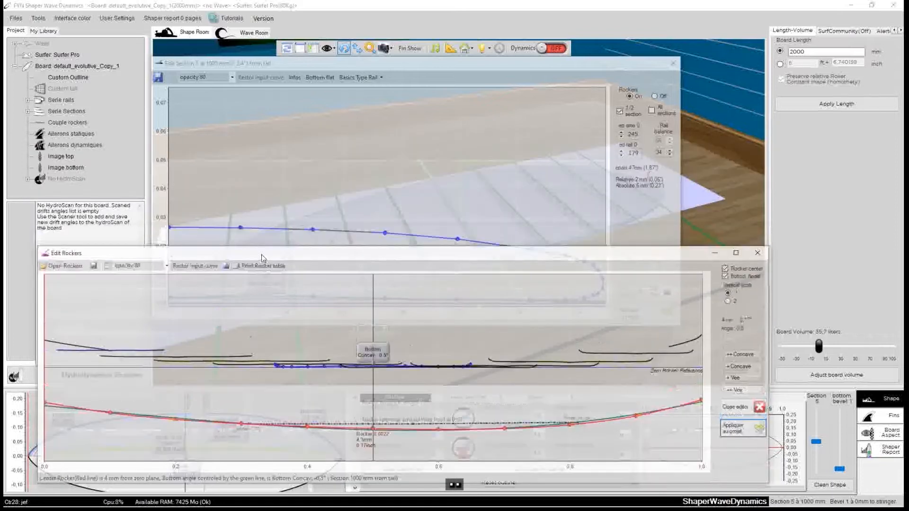
left_click(167, 269)
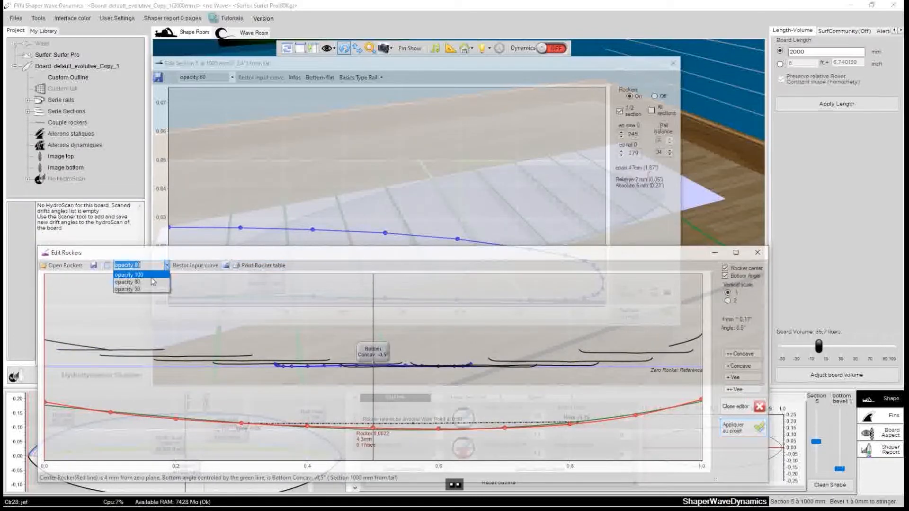
left_click(149, 274)
left_click_drag(262, 255, 270, 185)
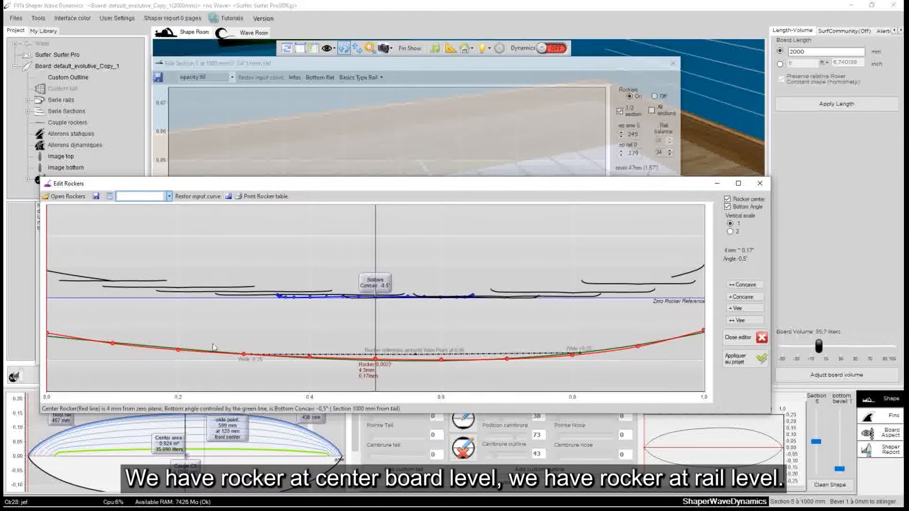
left_click_drag(482, 186, 493, 349)
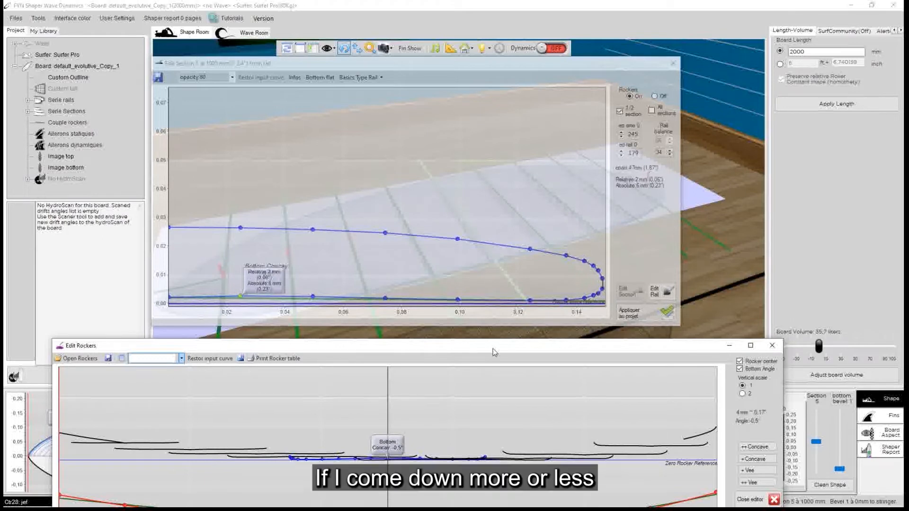
left_click_drag(493, 349, 488, 261)
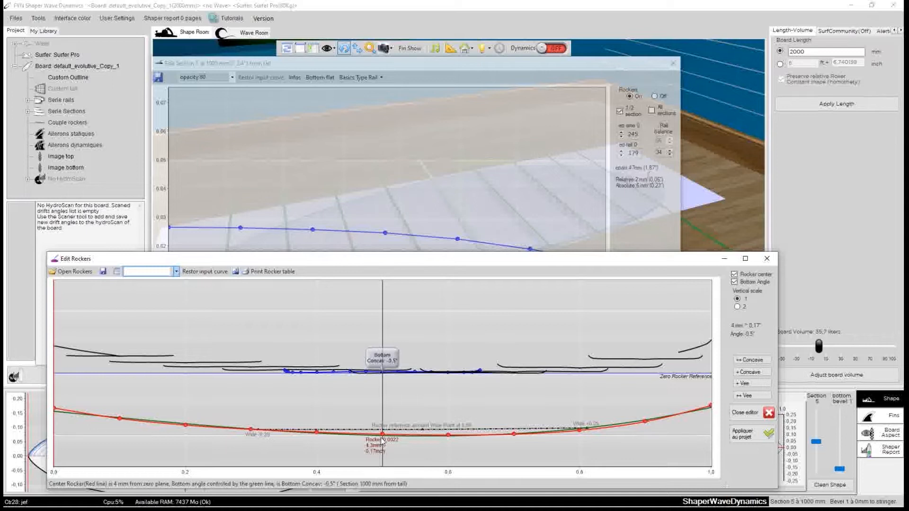
Hide the centre rocker, raise the rail rocker point at section 5 to a 0.5° bottom vee, and apply the change
left_click(734, 275)
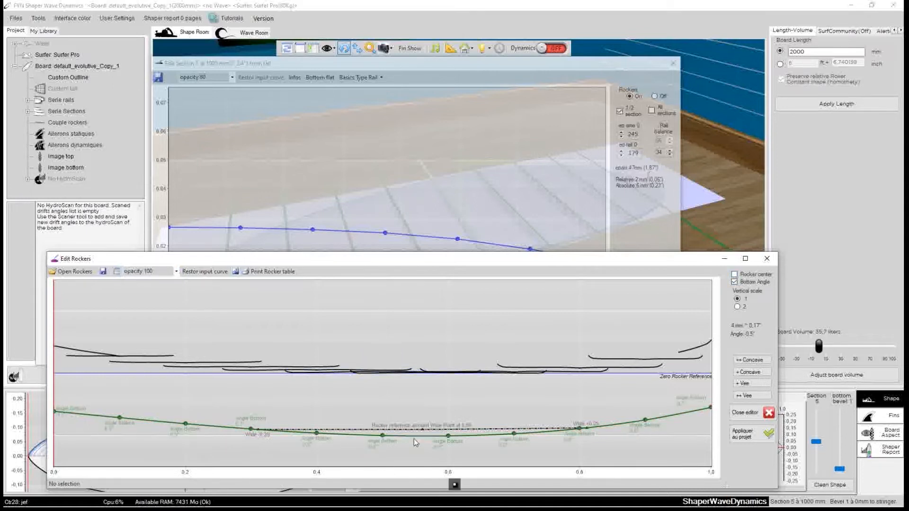
left_click_drag(387, 264, 381, 320)
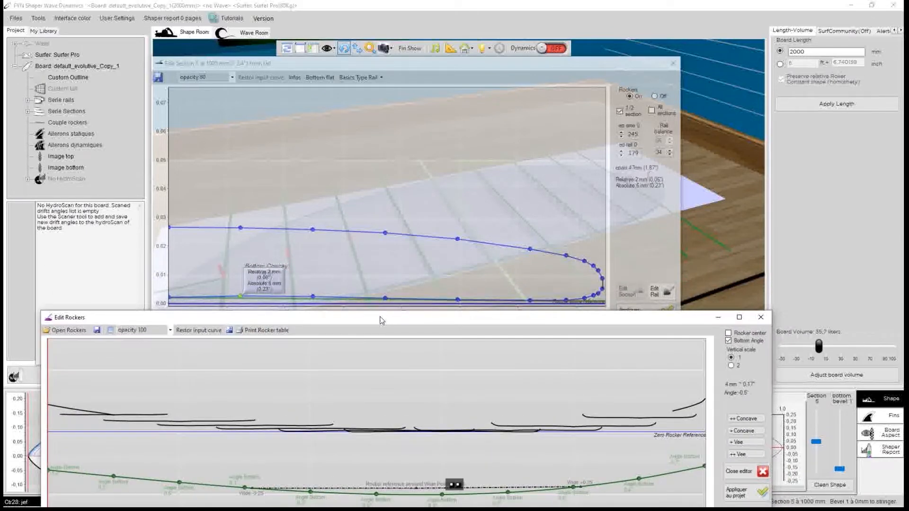
left_click(377, 496)
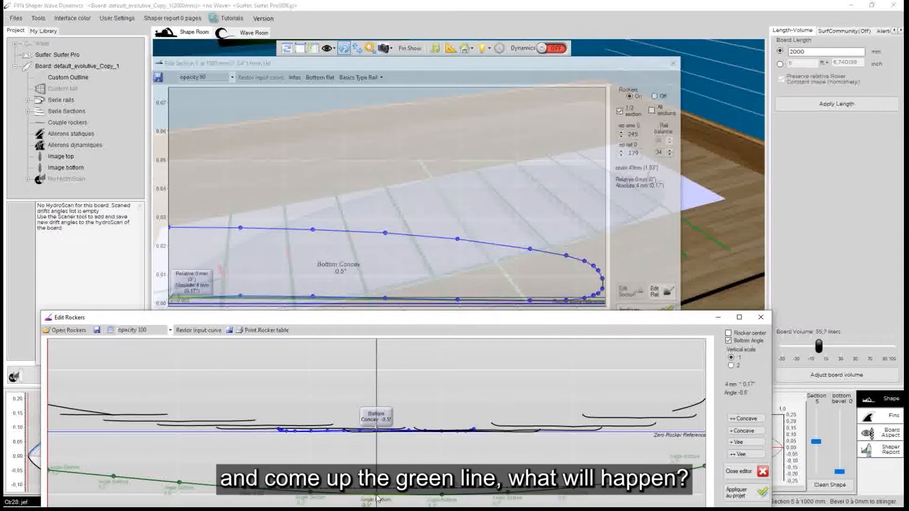
left_click_drag(377, 497, 379, 488)
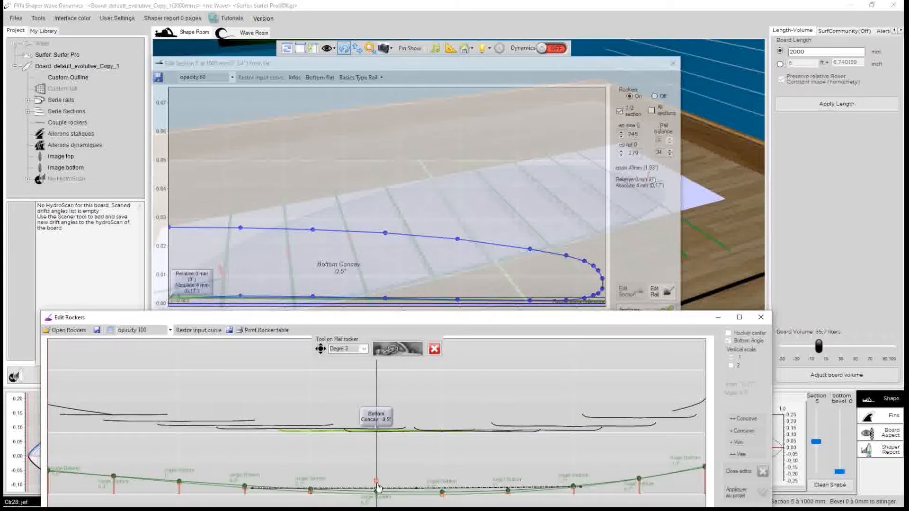
left_click(434, 349)
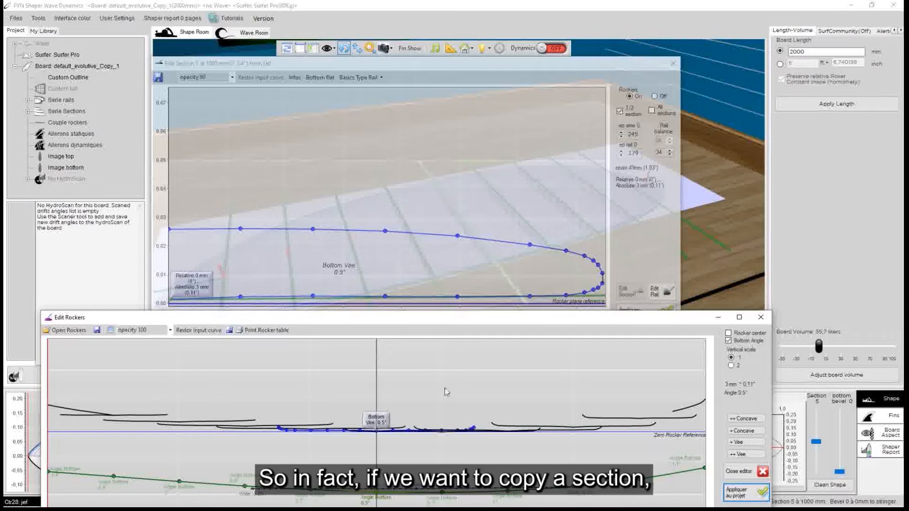
Switch to Photoshop, align the section 5 editor with the drawn cross-section, and shrink the rocker editor to fit below it
left_click_drag(391, 62, 391, 49)
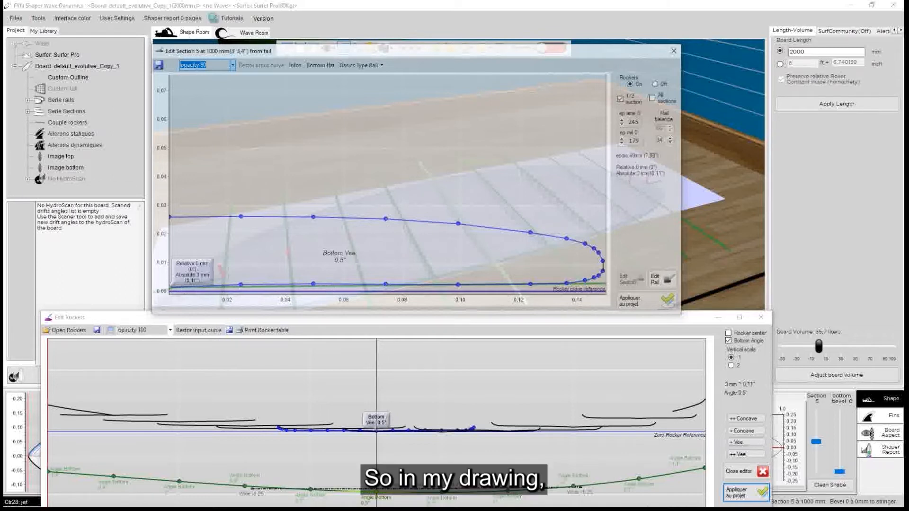
left_click_drag(693, 322, 766, 243)
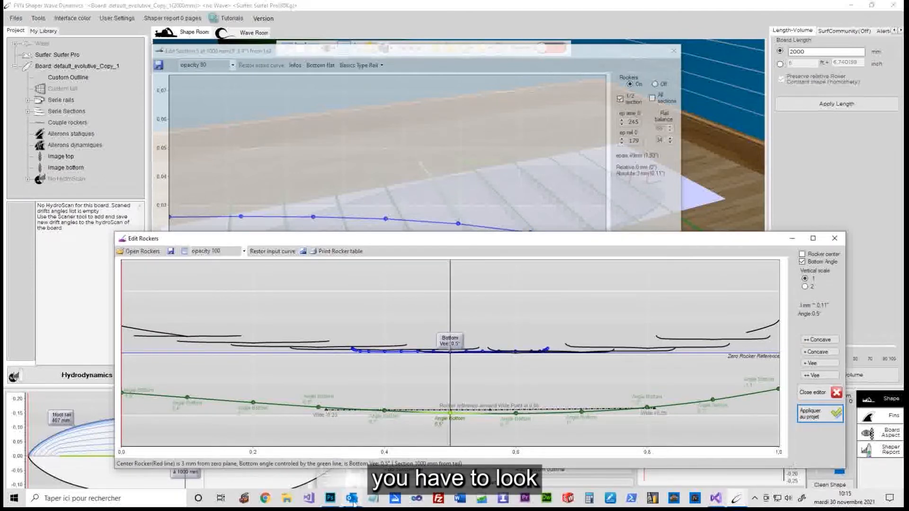
left_click(329, 498)
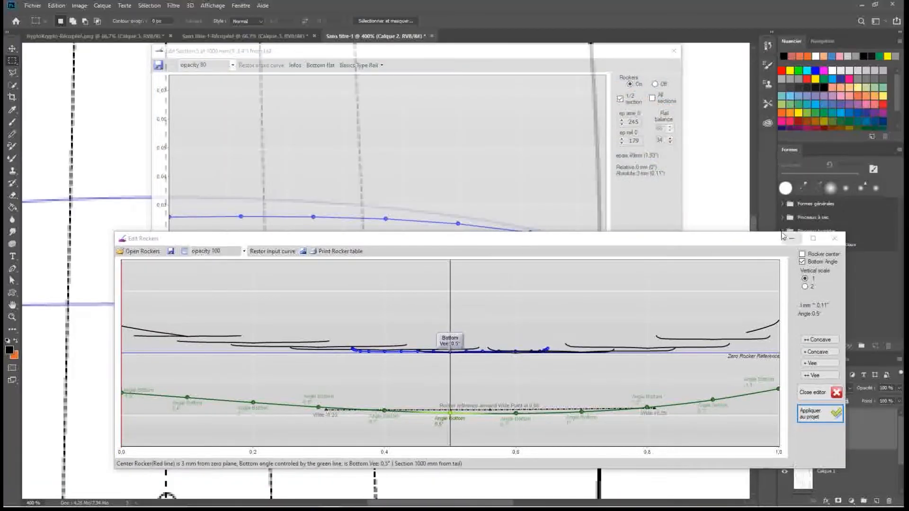
left_click_drag(741, 243, 660, 393)
mouse_move(428, 52)
left_mouse_down()
mouse_move(557, 104)
mouse_move(773, 168)
mouse_move(904, 104)
mouse_move(436, 37)
mouse_move(425, 44)
mouse_move(445, 64)
mouse_move(433, 45)
left_mouse_up()
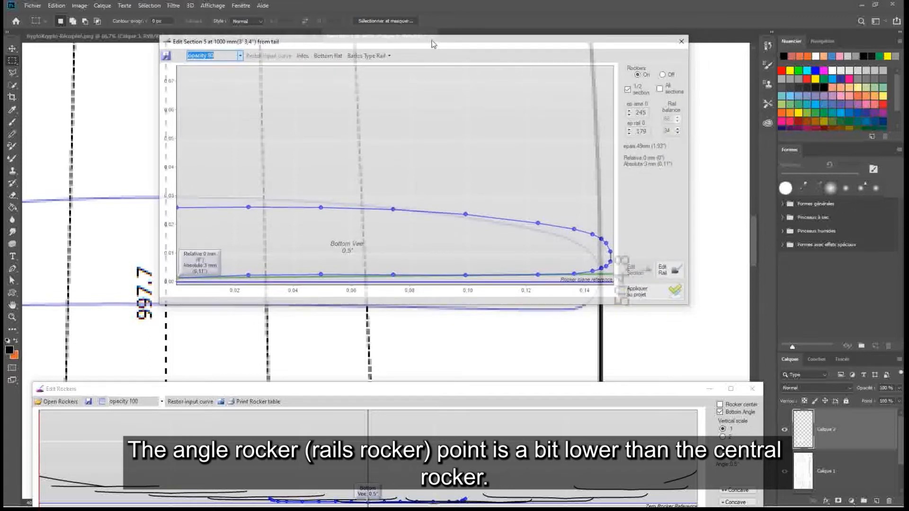
left_click_drag(434, 44, 423, 68)
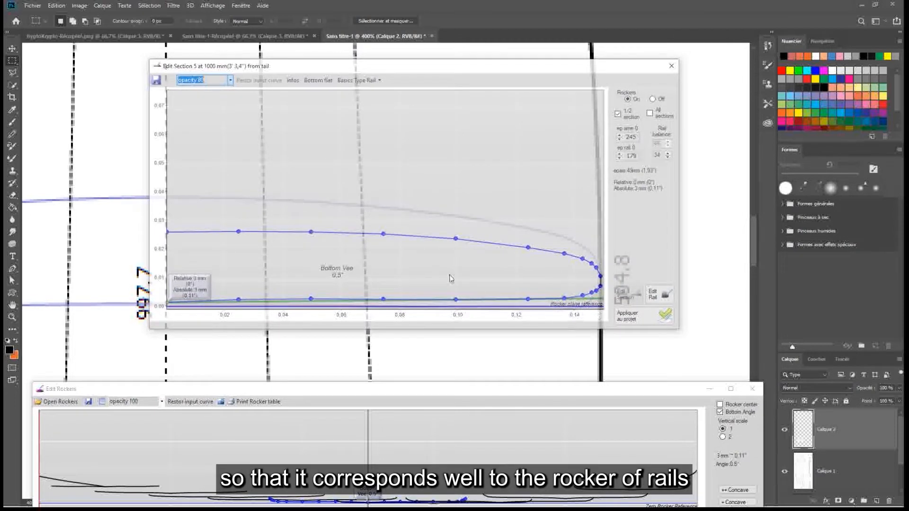
left_click_drag(454, 393, 450, 291)
left_click_drag(761, 344, 544, 345)
left_click_drag(424, 297, 528, 350)
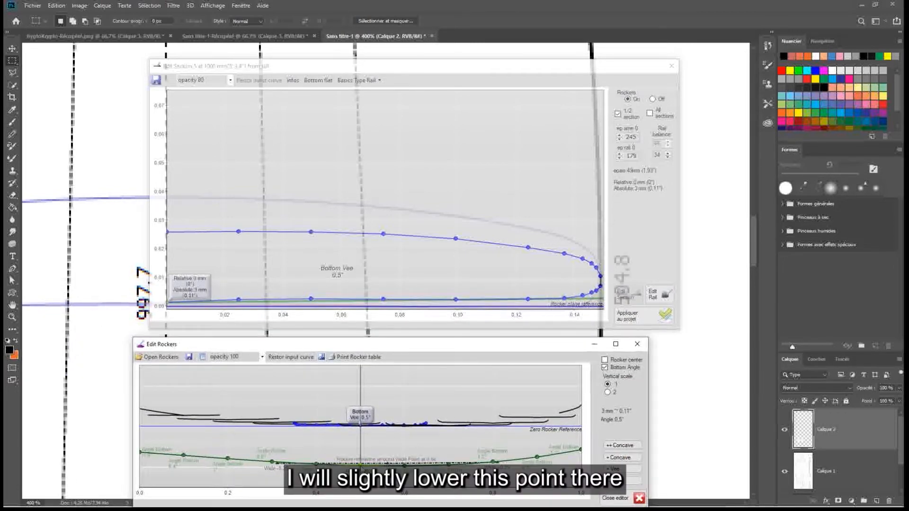
Lower the rail rocker point at section 5 to a flat bottom of 0° and apply it to the project
left_click(360, 466)
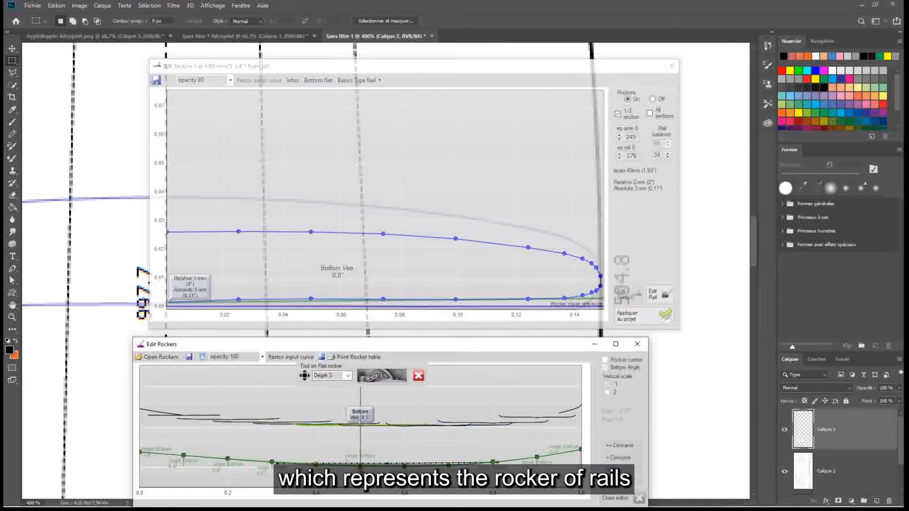
left_click(390, 377)
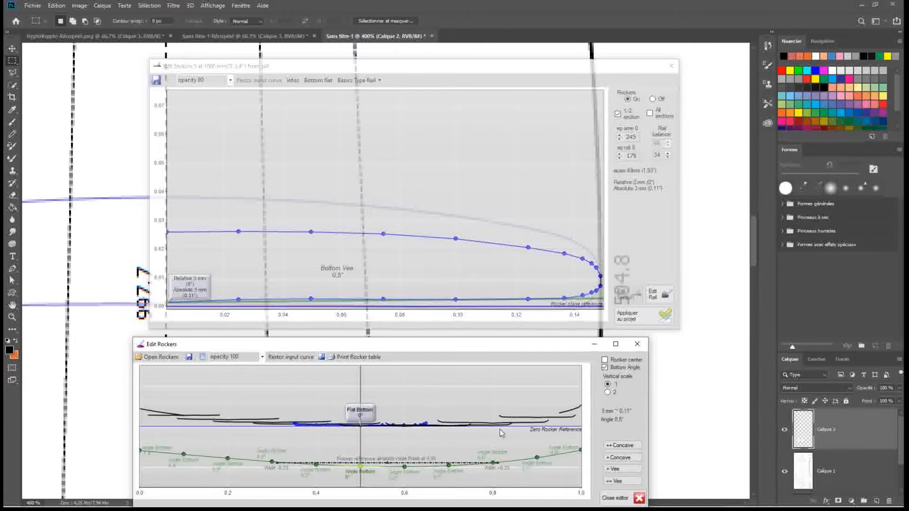
left_click_drag(541, 342, 540, 329)
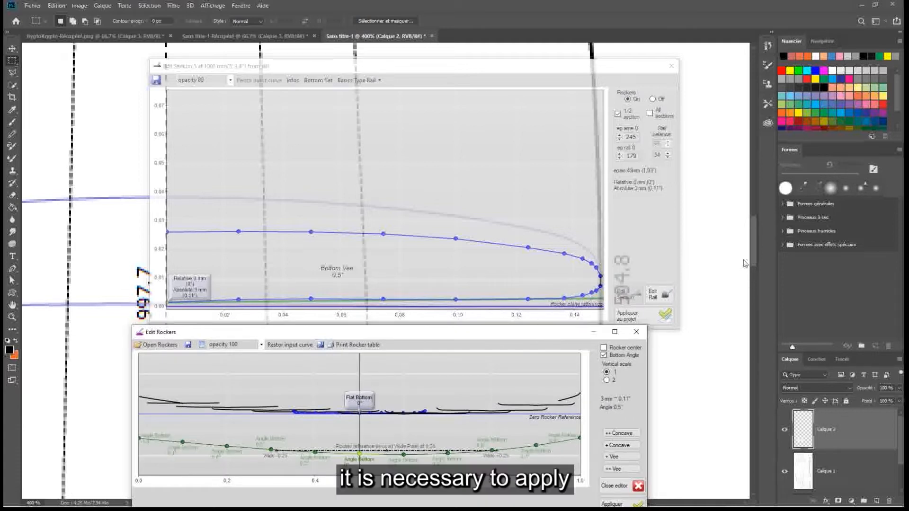
left_click(754, 246)
left_click_drag(754, 254, 754, 265)
left_click(445, 67)
left_click_drag(445, 66, 445, 42)
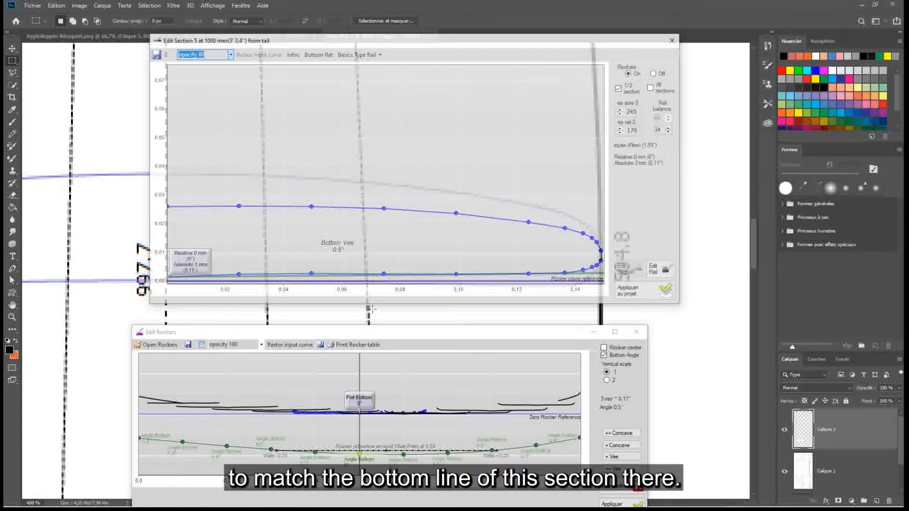
left_click_drag(379, 335, 377, 317)
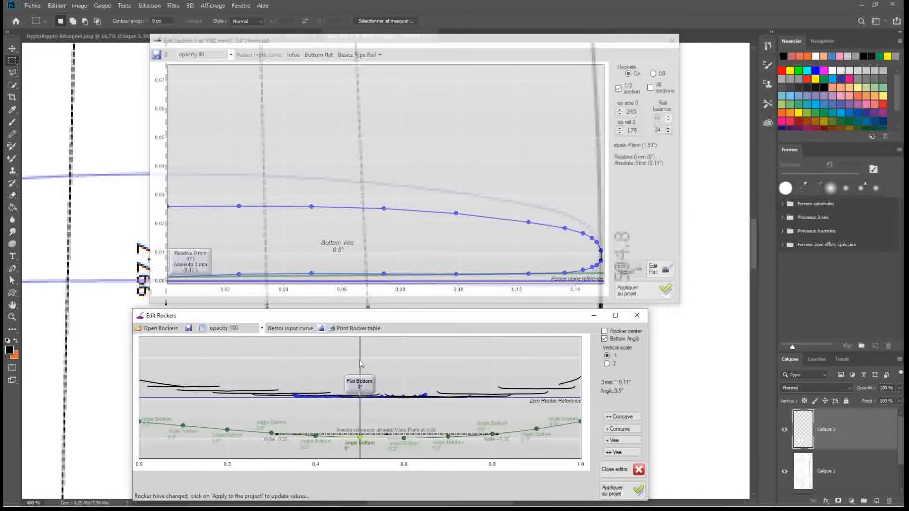
left_click(618, 490)
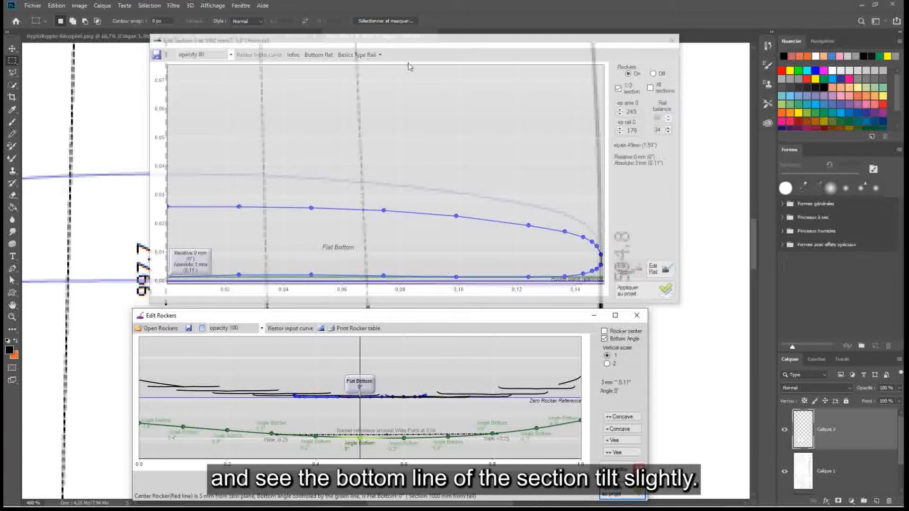
Set the section 5 editor's opacity to 50 and compare its bottom line with the drawn one at the centre and the rail
mouse_move(398, 38)
left_mouse_down()
mouse_move(480, 34)
mouse_move(403, 36)
mouse_move(399, 48)
left_mouse_up()
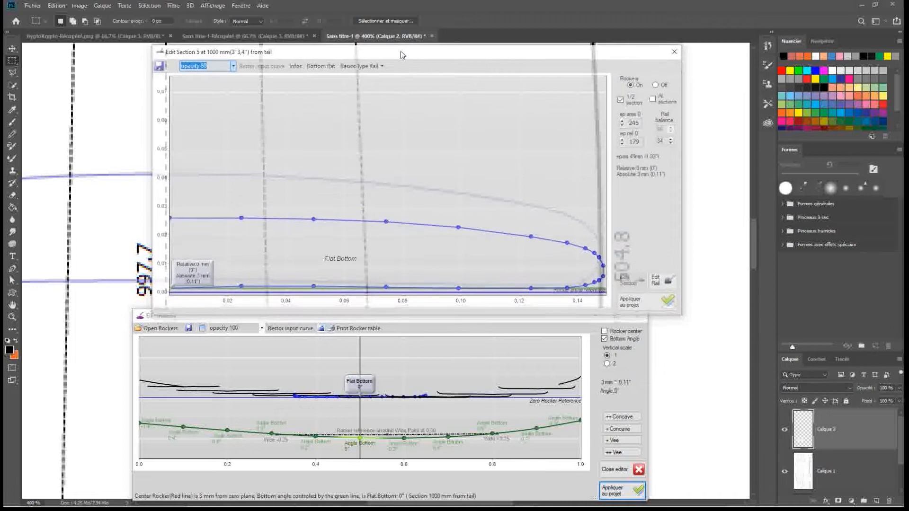
left_click(228, 65)
left_click(223, 91)
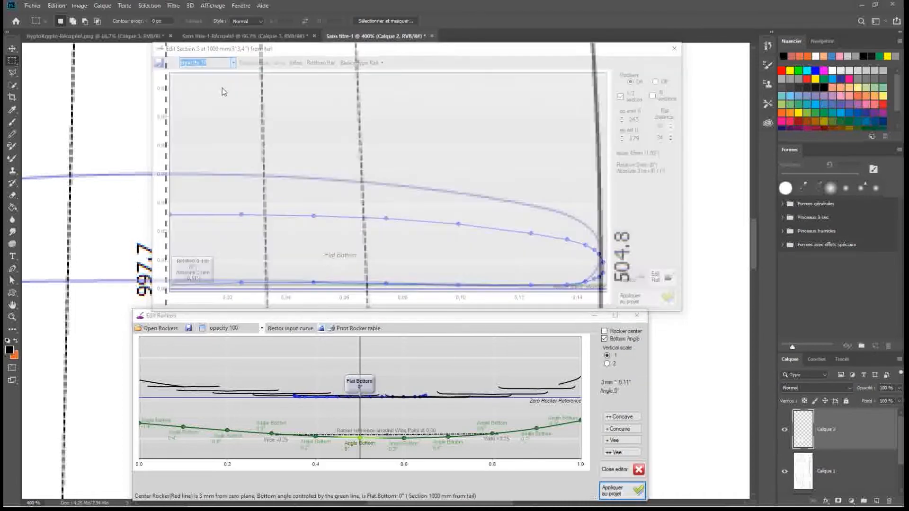
mouse_move(330, 48)
left_mouse_down()
mouse_move(336, 35)
mouse_move(328, 49)
left_mouse_up()
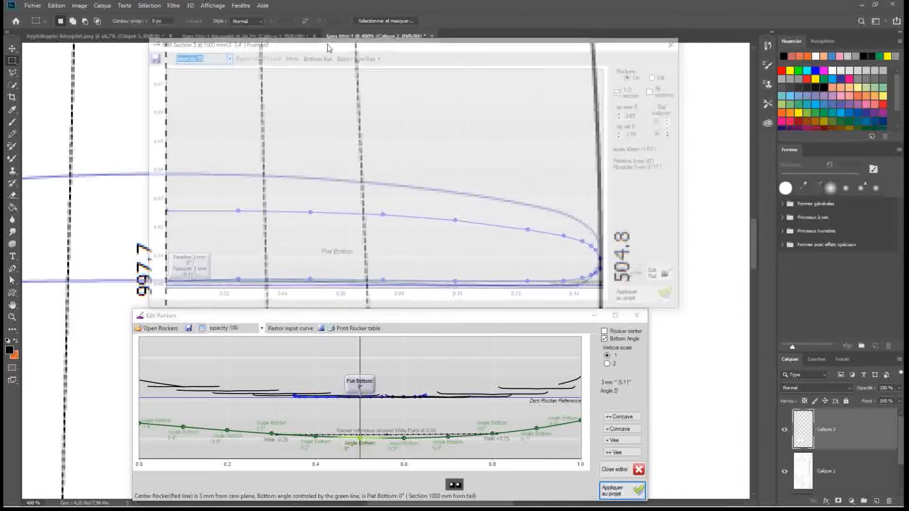
left_click(165, 283)
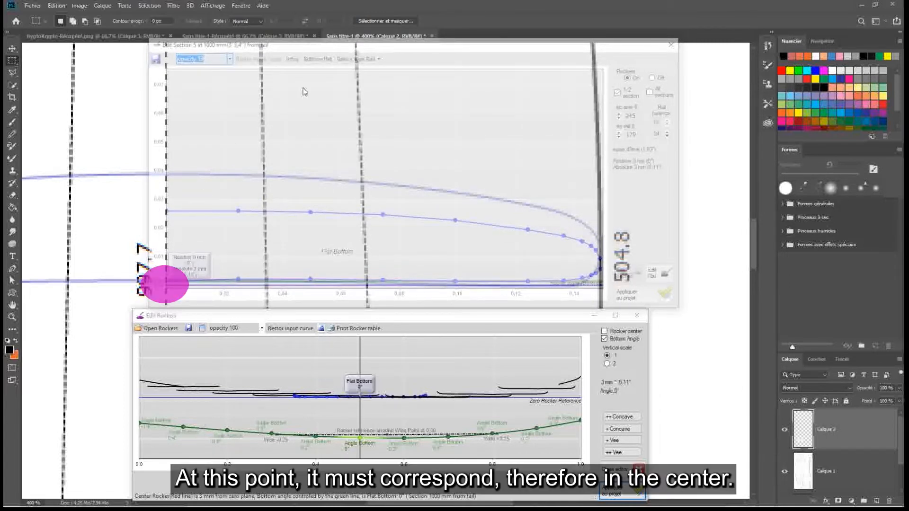
left_click_drag(225, 46, 226, 45)
left_click(575, 284)
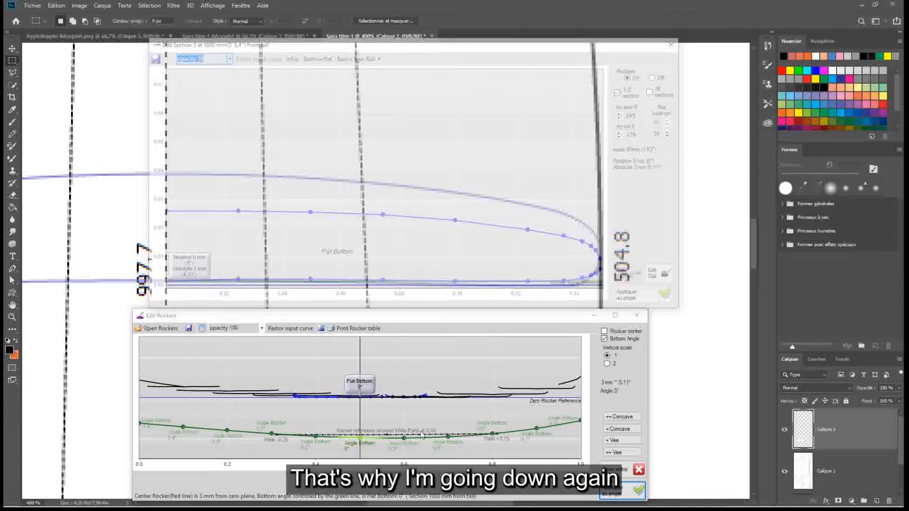
Lower the rail rocker point at section 5 further to a bottom concave of -0.8° and apply it to the project
left_click(359, 439)
left_click(360, 441)
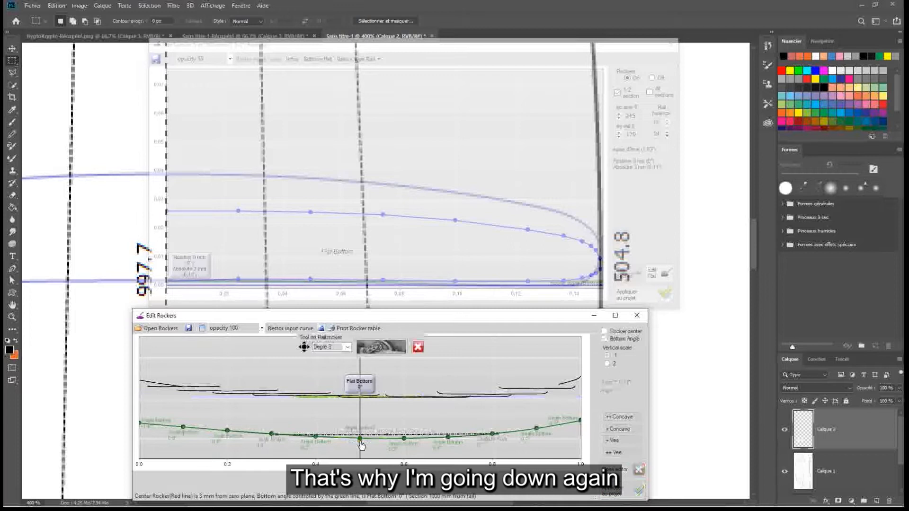
left_click(389, 348)
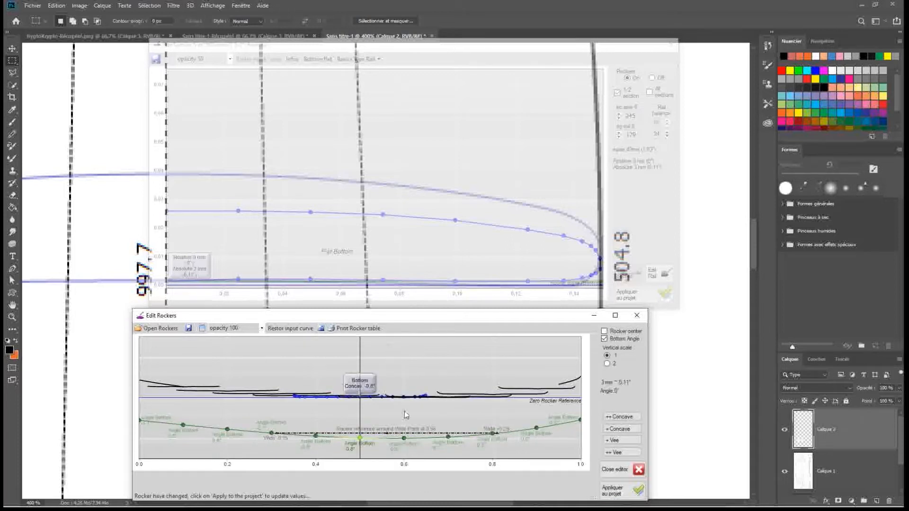
Realign the section 5 editor with the drawn bottom line at the centre and set its opacity to 80
left_click(445, 53)
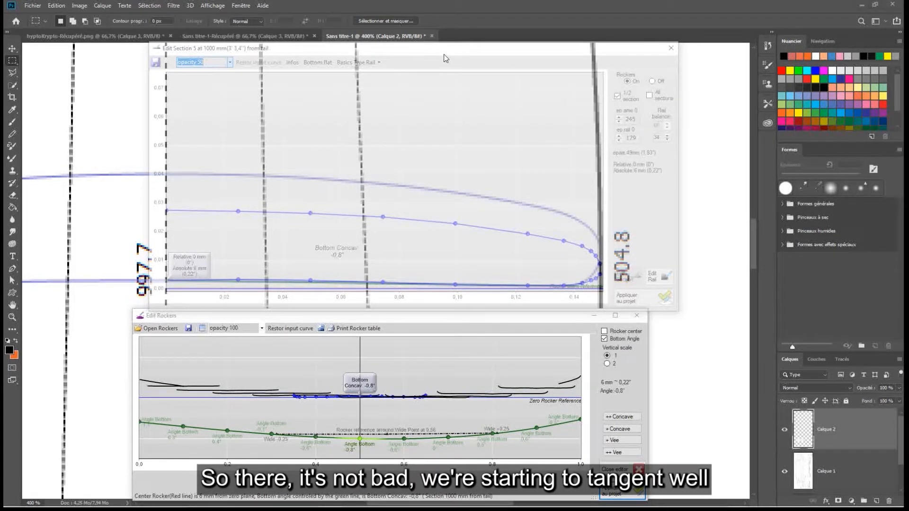
left_click(230, 63)
left_click(212, 79)
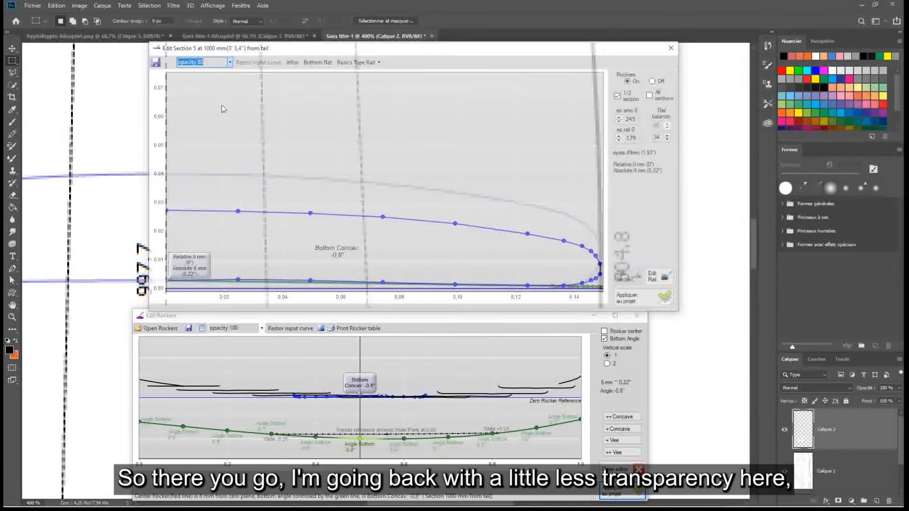
left_click(166, 283)
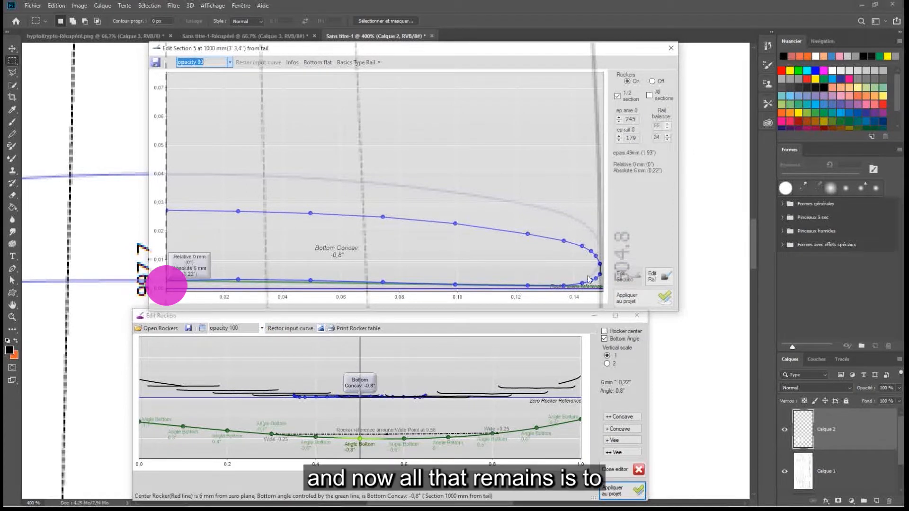
Fit section 5's deck and rail points to the drawn cross-section from the centre line to the outline edge, and minimize the rocker editor
left_click_drag(166, 211, 166, 174)
left_click_drag(238, 213, 239, 176)
left_click_drag(310, 213, 311, 177)
left_click_drag(383, 217, 384, 186)
left_click_drag(455, 223, 455, 191)
left_click_drag(528, 234, 528, 207)
left_click_drag(563, 241, 564, 213)
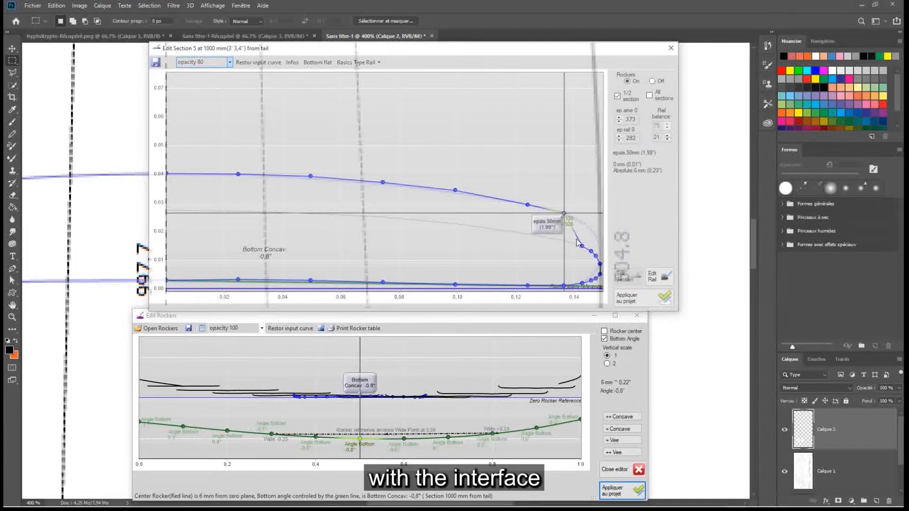
left_click_drag(582, 248, 597, 276)
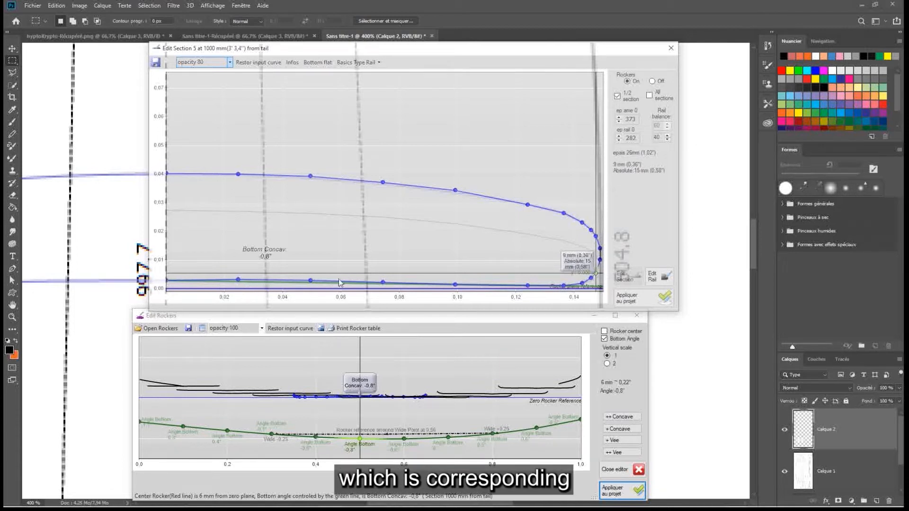
left_click(595, 315)
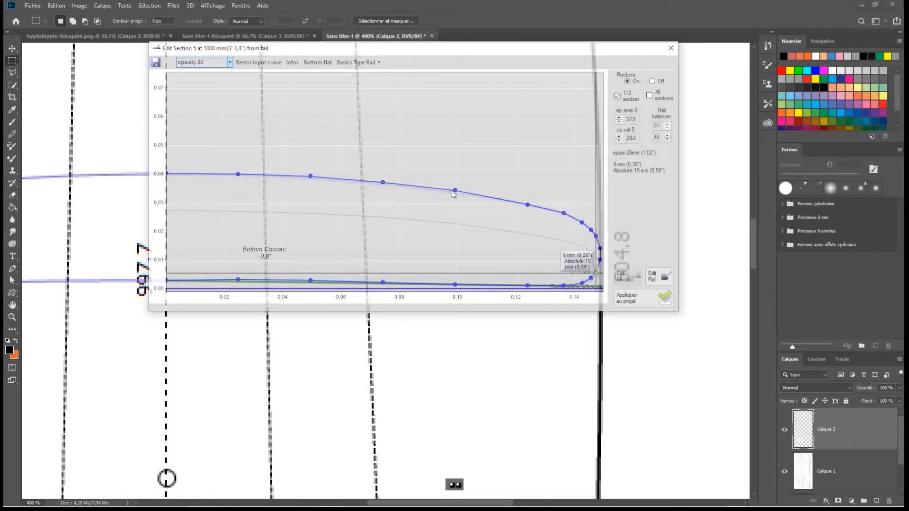
Lower two of section 5's deck points slightly to match the drawn cross-section, and apply the section to the project
left_click_drag(455, 190, 456, 193)
mouse_move(310, 176)
left_mouse_down()
mouse_move(310, 186)
mouse_move(310, 179)
left_mouse_up()
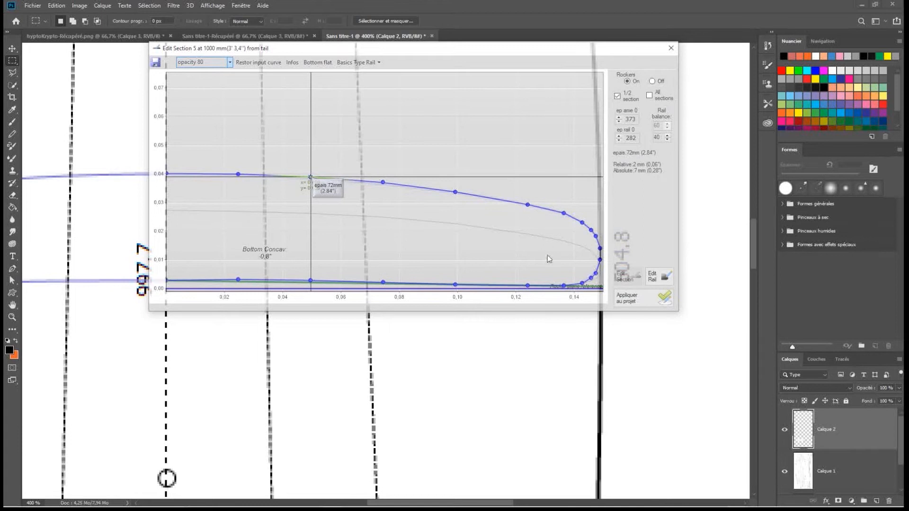
left_click(650, 303)
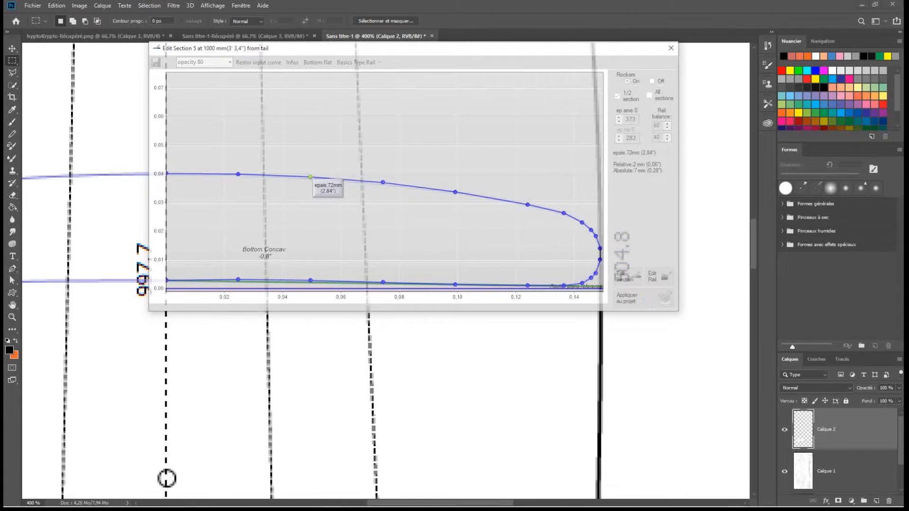
Switch to FYN Shaper, move the section editor clear of the board and examine section 5's position relative to the wide point
left_click(862, 5)
left_click_drag(596, 57, 395, 208)
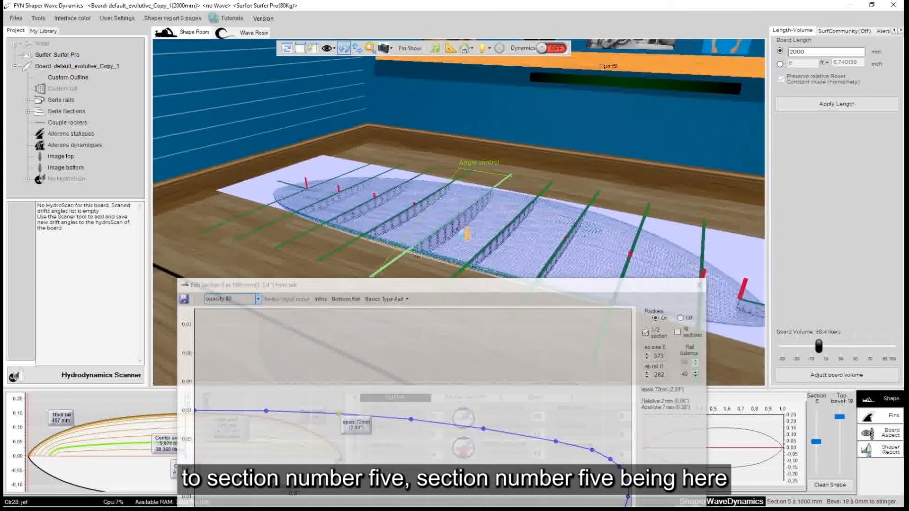
left_click(506, 290)
left_click_drag(506, 291, 406, 321)
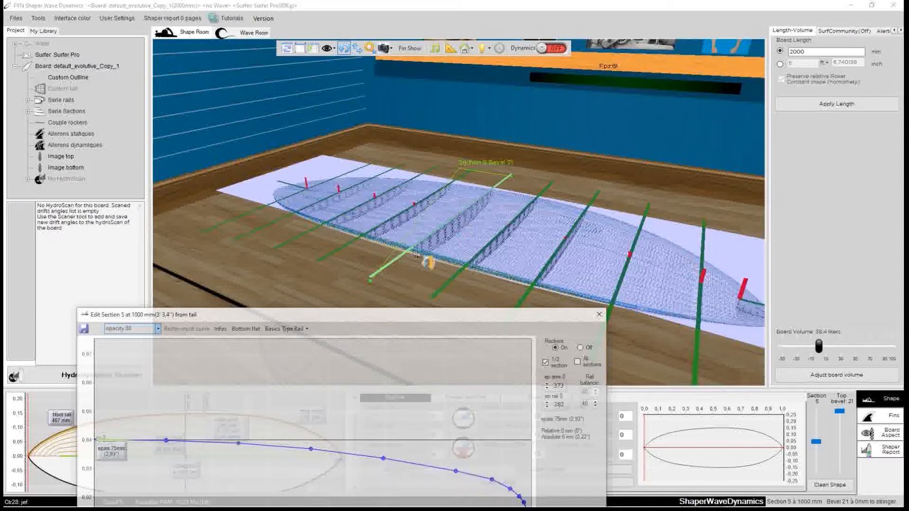
left_click_drag(261, 257, 361, 258)
left_click_drag(294, 270, 534, 287)
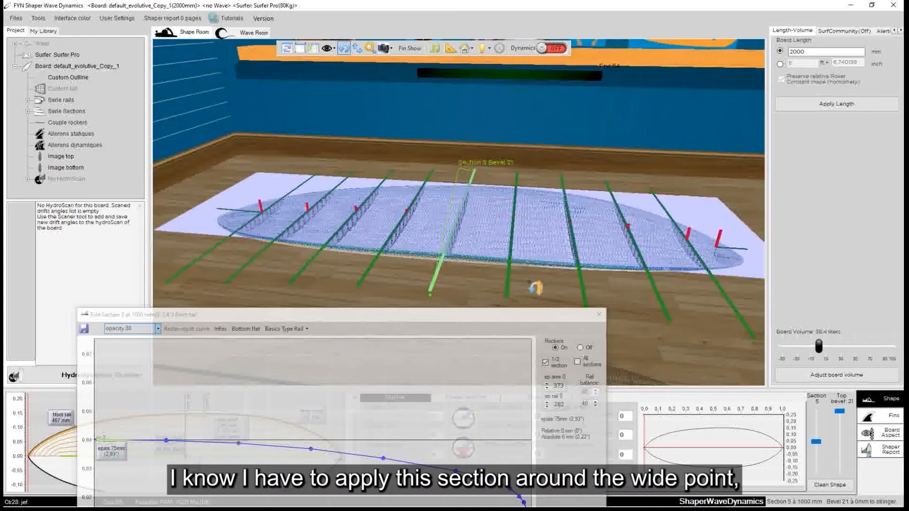
left_click_drag(408, 291, 354, 242)
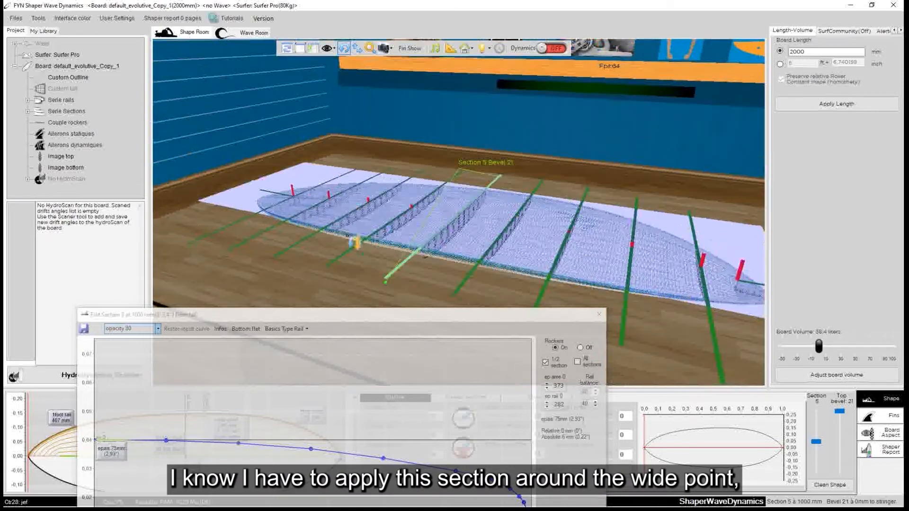
Copy the complete section 5 and paste it onto section 6 without preserving the actual board thickness
left_click(463, 234)
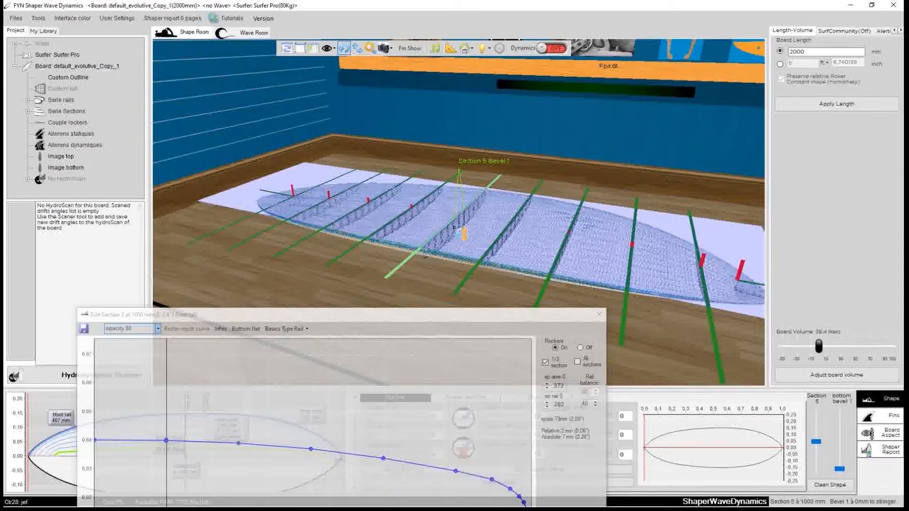
right_click(455, 229)
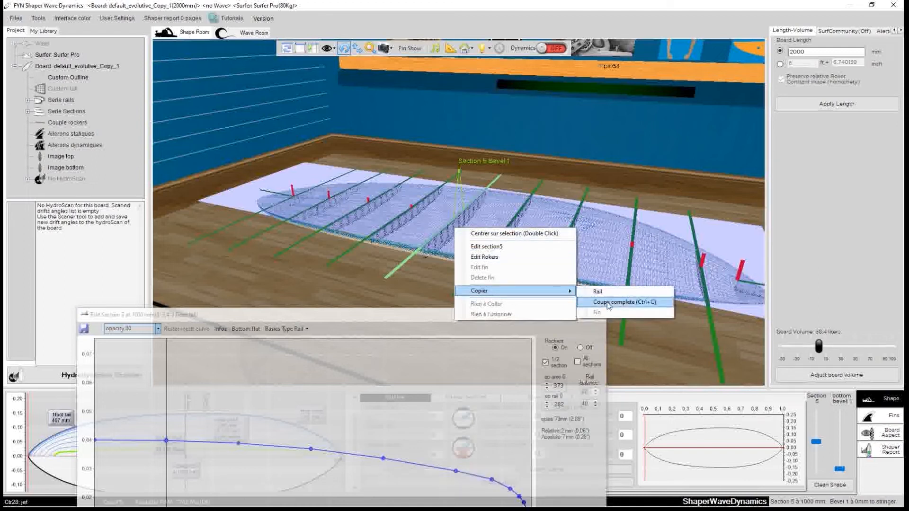
left_click(610, 302)
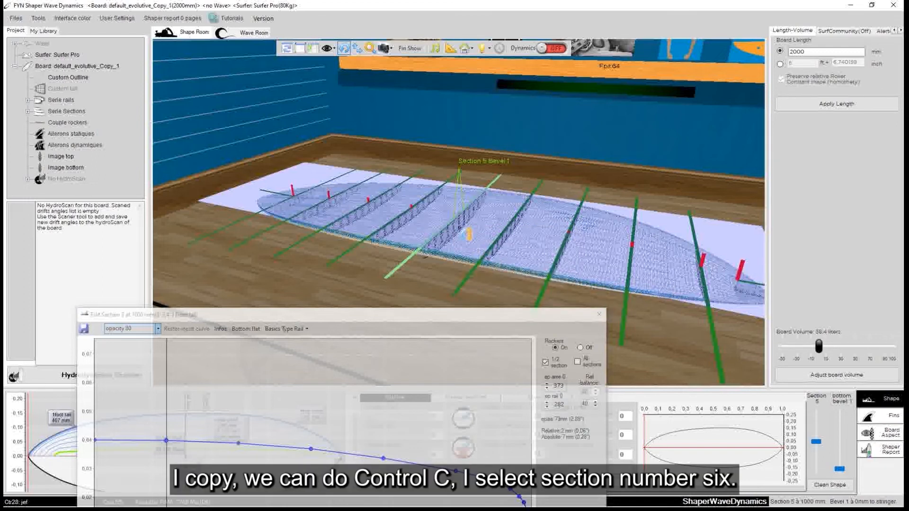
left_click(516, 235)
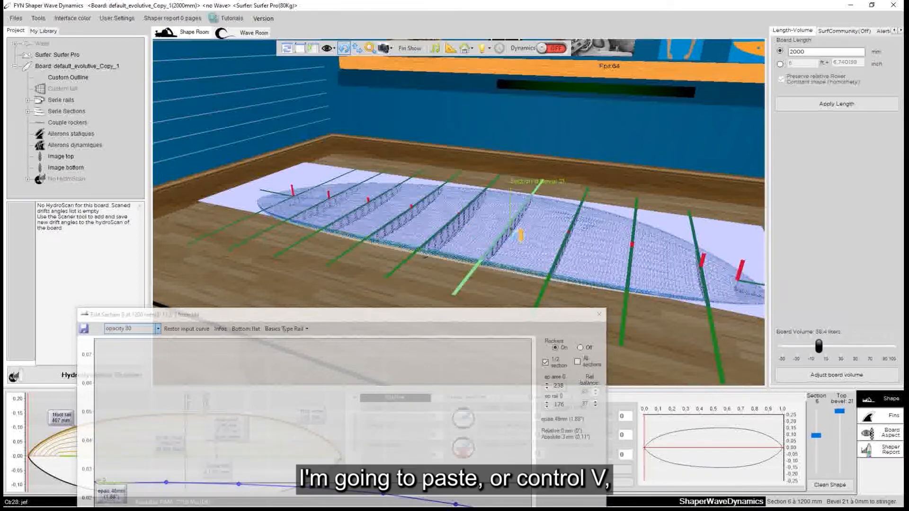
right_click(513, 232)
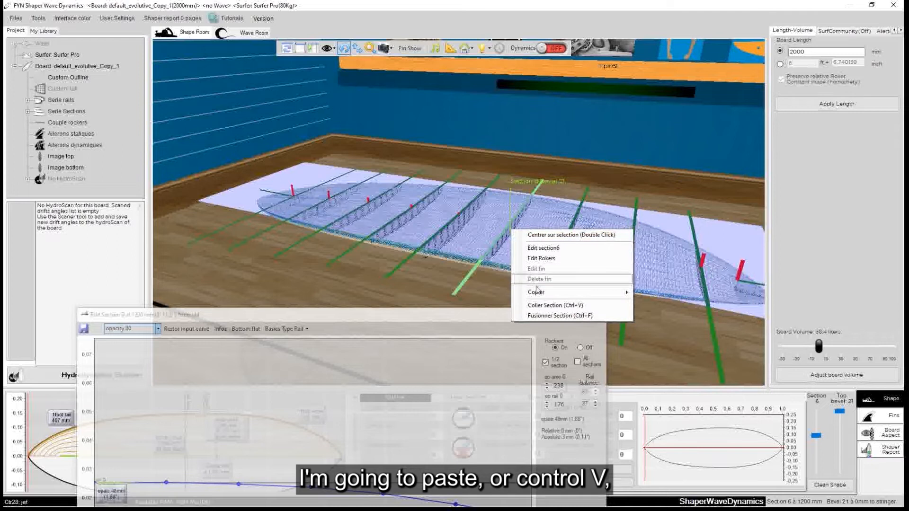
left_click(544, 305)
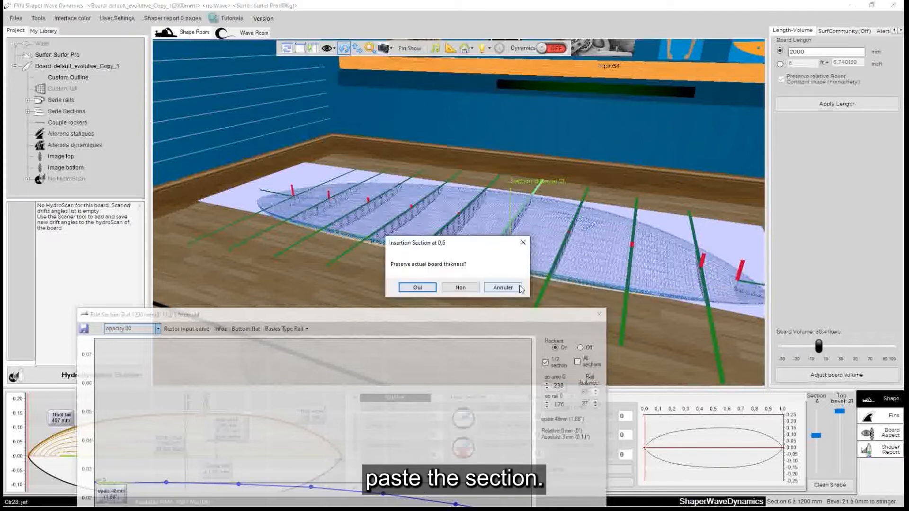
left_click_drag(432, 245, 246, 245)
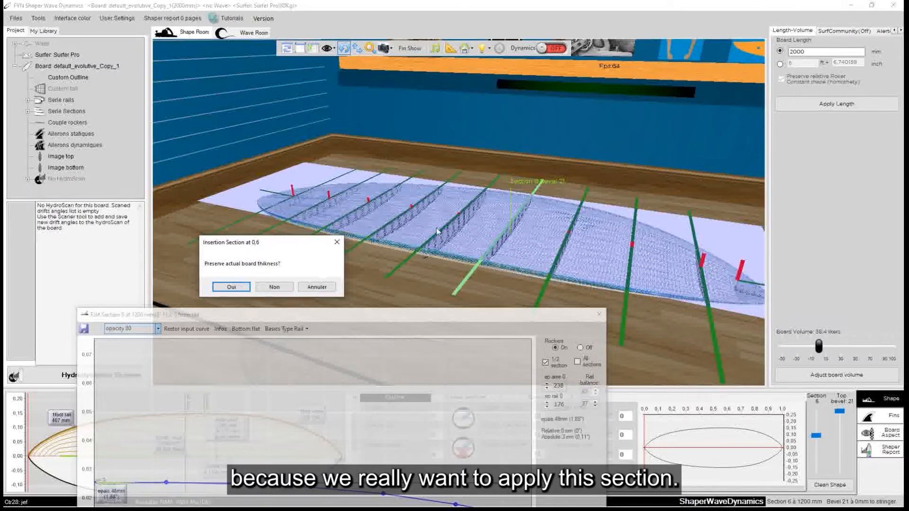
left_click(273, 287)
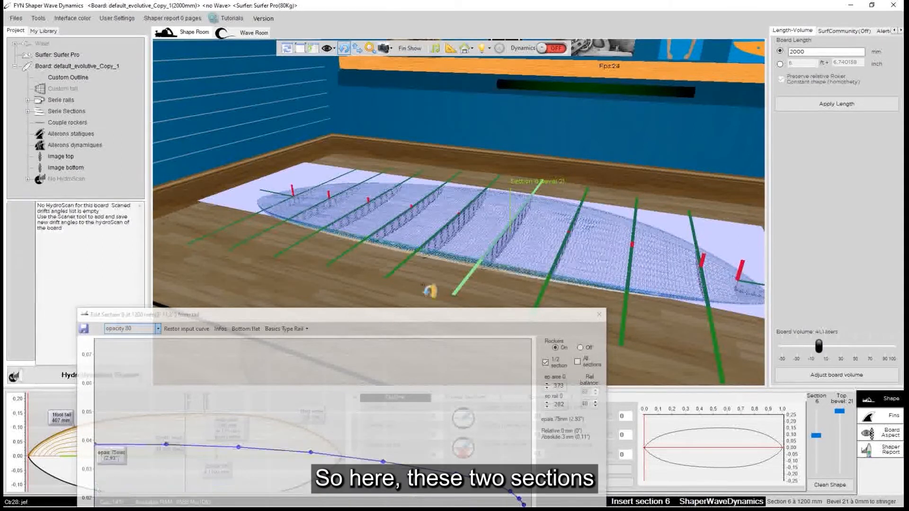
Examine sections 5 and 6 on the board from the tail and nose sides with the section editor moved aside
left_click_drag(434, 288, 378, 238)
left_click_drag(475, 256, 730, 305)
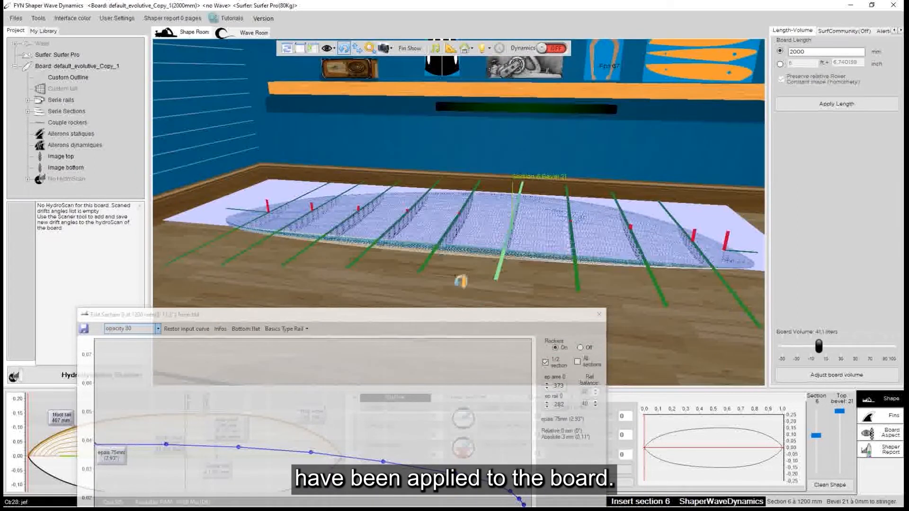
left_click_drag(367, 273, 665, 287)
left_click_drag(385, 316, 483, 309)
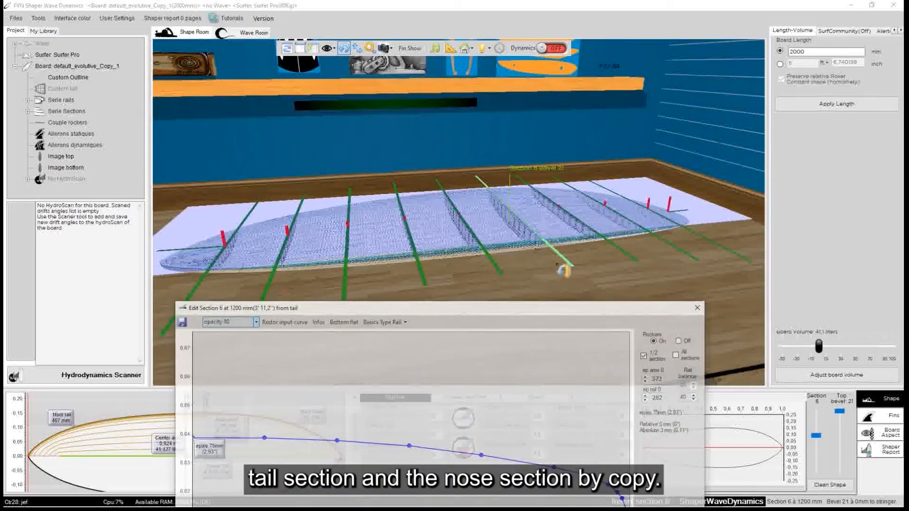
left_click_drag(563, 269, 342, 241)
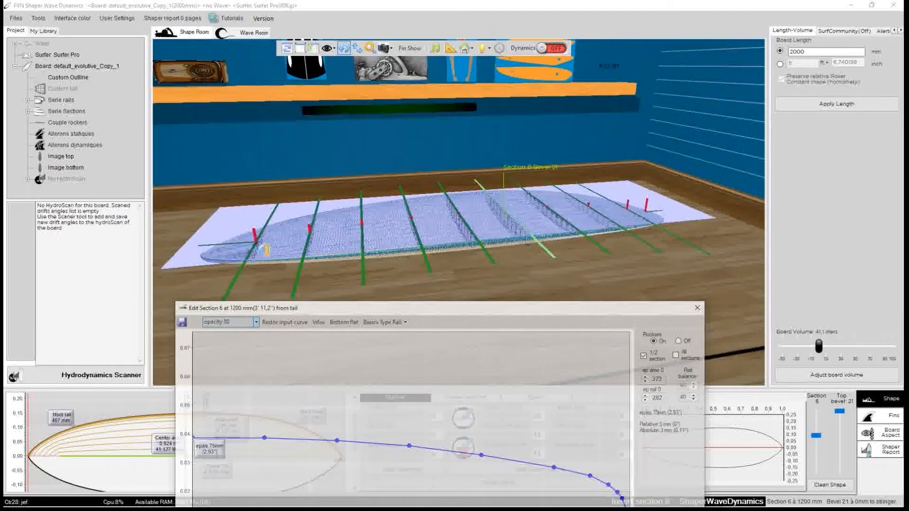
left_click_drag(674, 271, 330, 266)
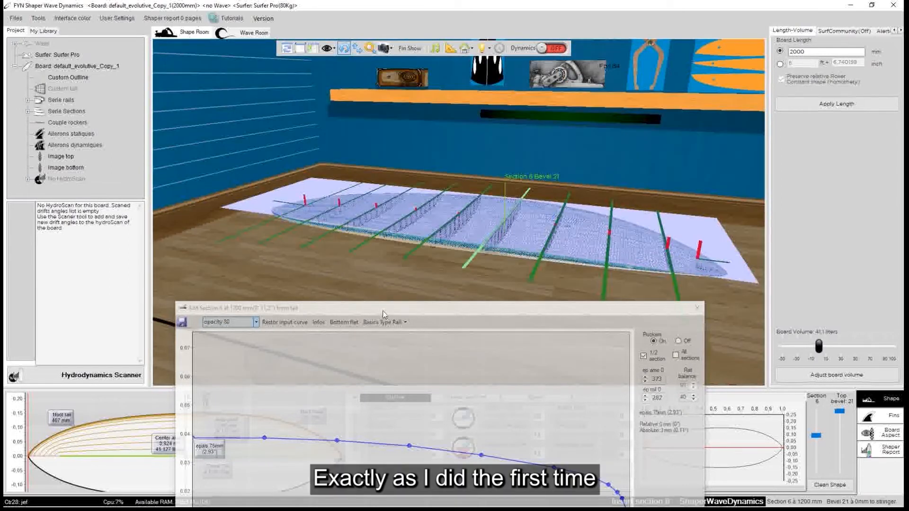
left_click_drag(384, 314, 314, 275)
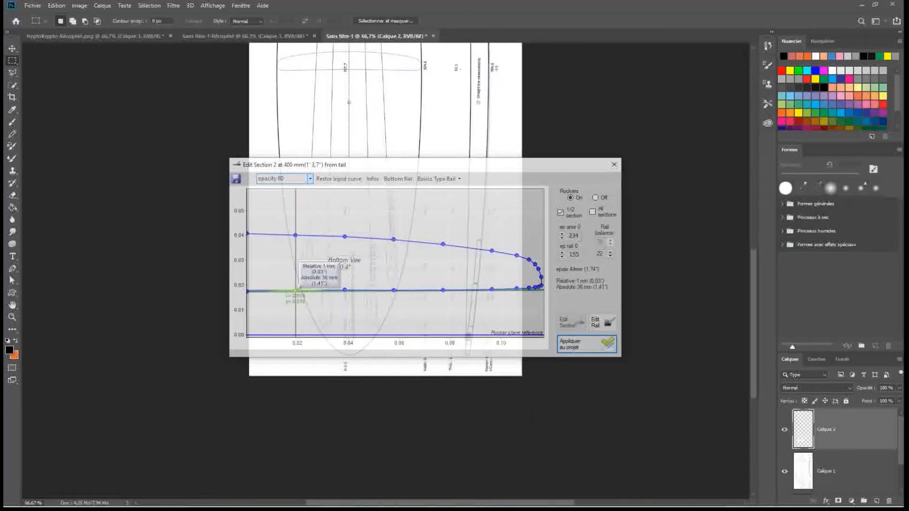
Align and scale the section 2 editor over the drawn tail cross-section at 300.0, from the centre line to the outline edge
key("ctrl+plus")
key("ctrl+plus")
key("ctrl+plus")
left_click_drag(446, 165, 438, 302)
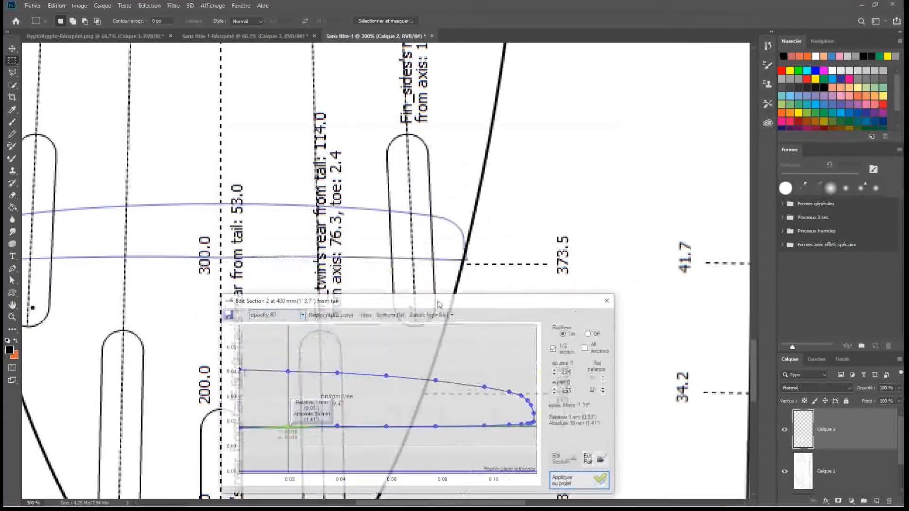
key("ctrl+plus")
key("ctrl+plus")
left_click_drag(376, 305, 247, 119)
left_click_drag(486, 311, 605, 374)
left_click_drag(380, 120, 380, 79)
left_click_drag(503, 333, 503, 329)
mouse_move(395, 78)
left_mouse_down()
mouse_move(411, 81)
mouse_move(394, 80)
mouse_move(402, 70)
mouse_move(402, 91)
mouse_move(403, 3)
mouse_move(402, 84)
left_mouse_up()
left_click_drag(557, 331, 558, 332)
left_click_drag(596, 332, 599, 332)
Reopen the rocker editor, give section 2 a bottom concave of -0.5° and realign its section editor with the drawn cross-section
left_click(442, 501)
left_click(426, 454)
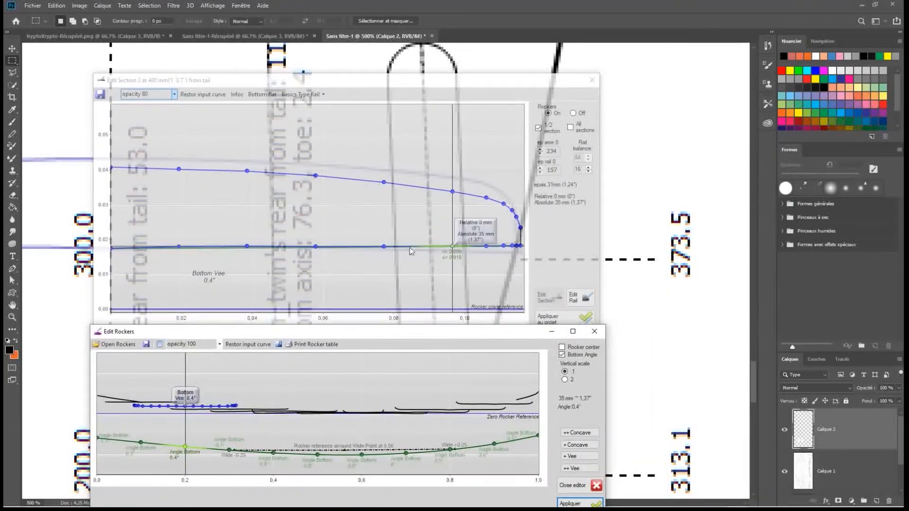
left_click(579, 433)
left_click_drag(260, 81, 260, 95)
left_click_drag(402, 90, 402, 85)
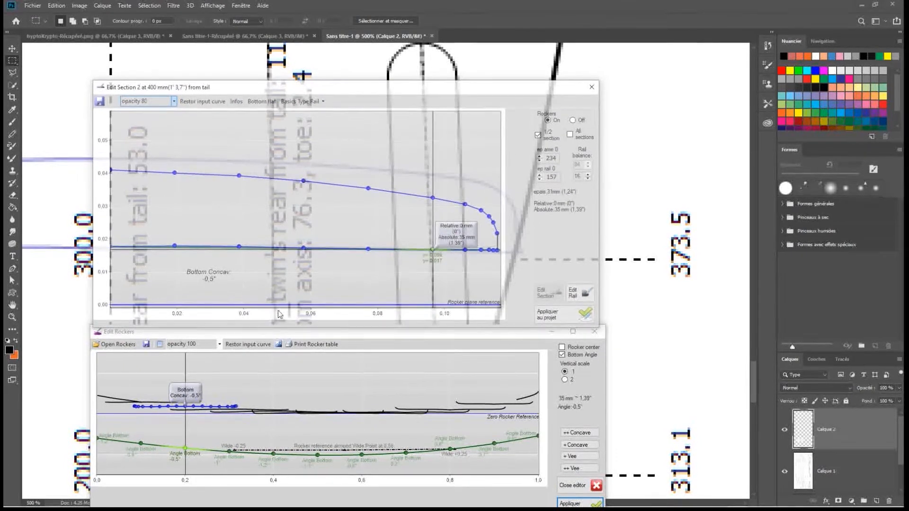
left_click_drag(598, 326, 594, 334)
left_click_drag(403, 86, 402, 82)
left_click_drag(442, 330, 441, 336)
left_click_drag(594, 265, 602, 265)
left_click_drag(423, 81, 423, 78)
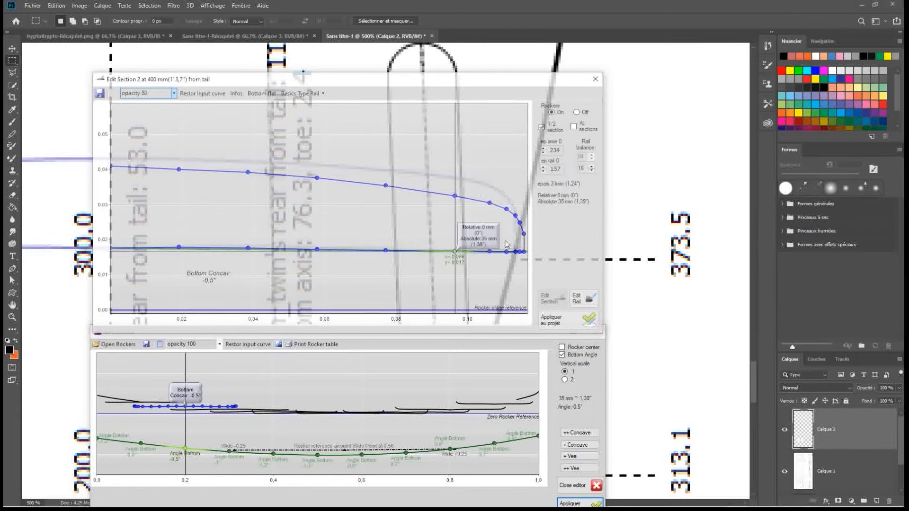
Fit section 2's deck and rail points to the drawn tail cross-section and apply the section to the project
left_click_drag(602, 250, 598, 250)
left_click_drag(487, 333, 487, 329)
left_click_drag(324, 80, 324, 82)
left_click_drag(110, 167, 111, 158)
left_click_drag(178, 170, 178, 159)
left_click_drag(246, 173, 246, 160)
left_click_drag(315, 178, 315, 163)
left_click_drag(383, 187, 382, 168)
left_click_drag(451, 196, 451, 176)
left_click_drag(485, 204, 485, 183)
mouse_move(503, 209)
left_mouse_down()
mouse_move(503, 191)
mouse_move(511, 202)
left_mouse_up()
left_click_drag(515, 222, 515, 212)
left_click_drag(519, 252, 519, 250)
left_click(562, 321)
Select section 9 at 1800 mm and align its editor over the drawn nose cross-section, from the centre line to the outline edge
left_click(494, 444)
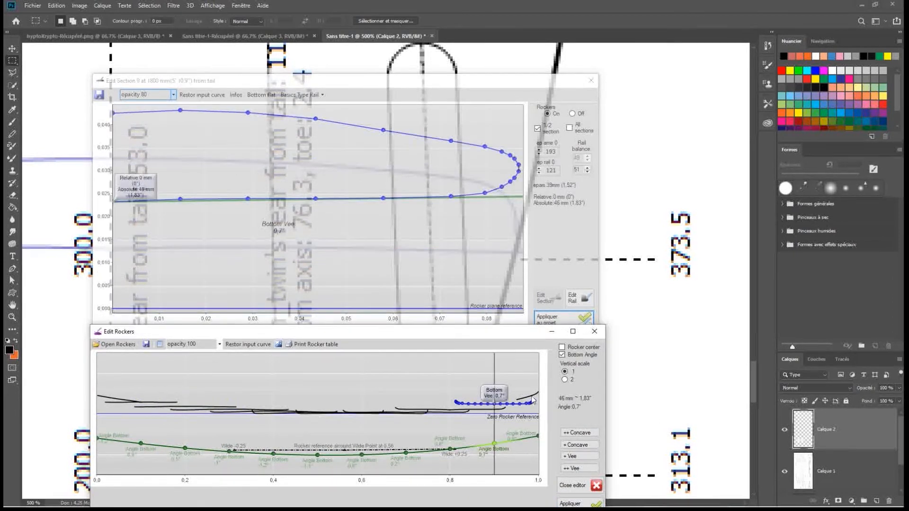
left_click(183, 448)
left_click(361, 455)
left_click(185, 448)
left_click(317, 455)
left_click(361, 455)
left_click(494, 444)
mouse_move(303, 80)
left_mouse_down()
mouse_move(500, 274)
mouse_move(226, 78)
mouse_move(310, 77)
left_mouse_up()
scroll(503, 170, "down", 6, "alt")
scroll(503, 170, "up", 5, "alt")
left_click_drag(539, 329, 539, 298)
left_click_drag(427, 83, 427, 98)
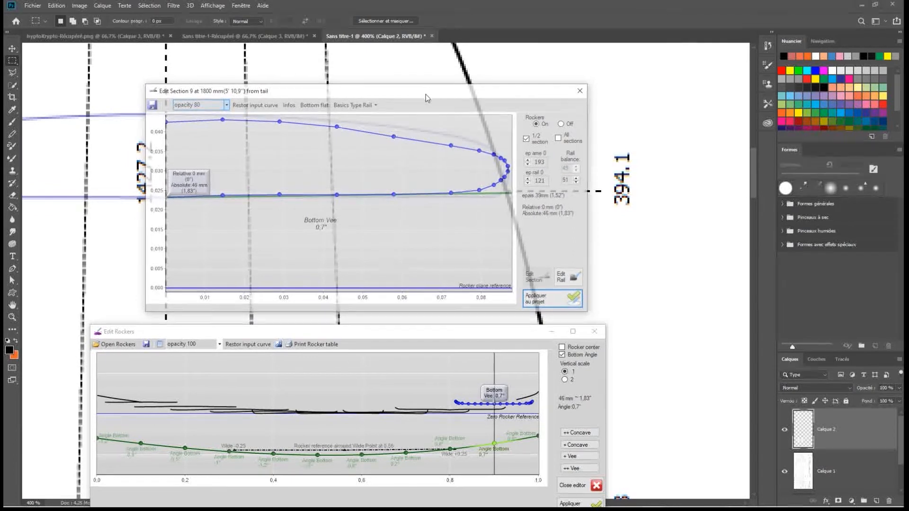
Adjust the rail rocker point at section 9 to a bottom vee of 0.2° and realign the section editor with the drawn bottom line
left_click(494, 446)
left_click_drag(345, 331, 346, 320)
left_click(342, 354)
left_click_drag(311, 94, 311, 92)
left_click_drag(493, 435, 494, 432)
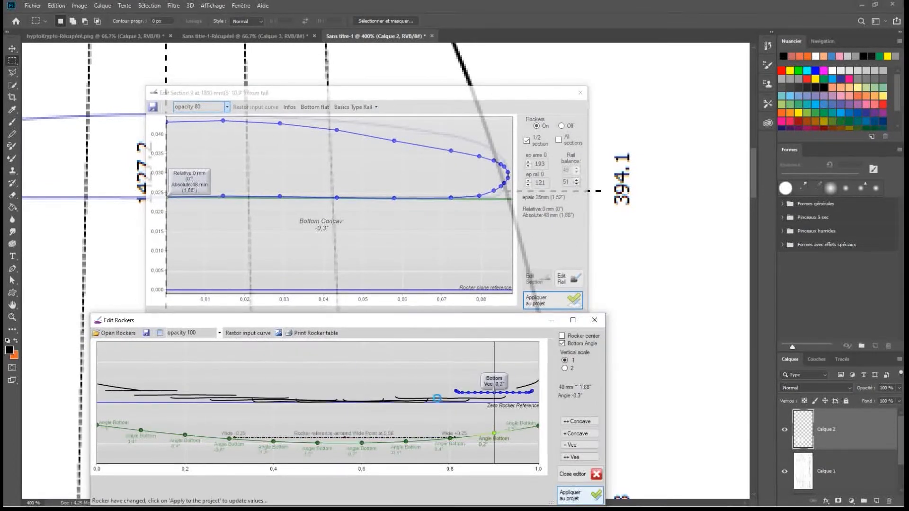
left_click(328, 94)
left_click_drag(328, 95, 328, 96)
Fit section 9's deck, rail and bottom points to the drawn nose cross-section and apply the section to the project
mouse_move(479, 194)
left_mouse_down()
mouse_move(494, 196)
mouse_move(508, 182)
mouse_move(501, 160)
mouse_move(331, 127)
mouse_move(223, 119)
left_mouse_up()
left_click(720, 171)
left_click_drag(166, 123, 166, 117)
left_click(550, 304)
left_click_drag(284, 91, 286, 89)
left_click_drag(167, 116, 278, 116)
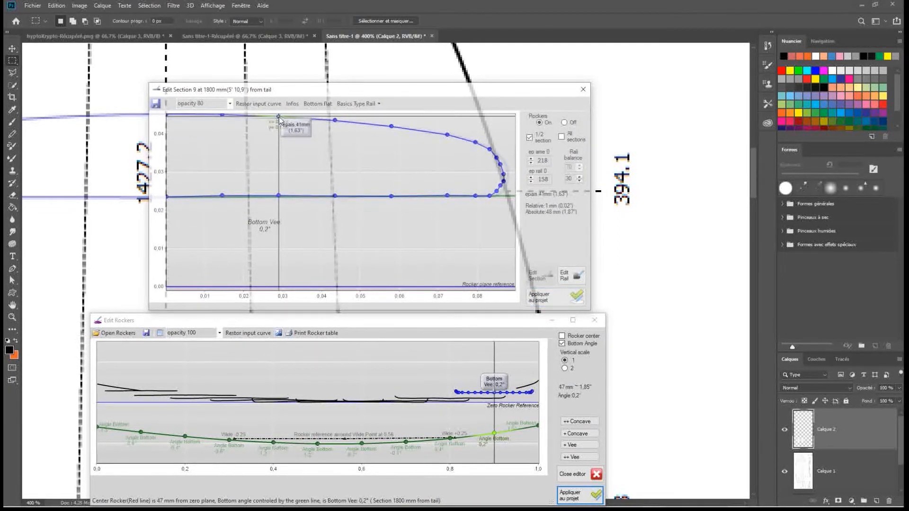
left_click_drag(591, 228, 600, 229)
mouse_move(529, 311)
left_mouse_down()
mouse_move(530, 301)
mouse_move(529, 314)
left_mouse_up()
mouse_move(506, 177)
left_mouse_down()
mouse_move(494, 196)
mouse_move(393, 196)
left_mouse_up()
left_click(566, 298)
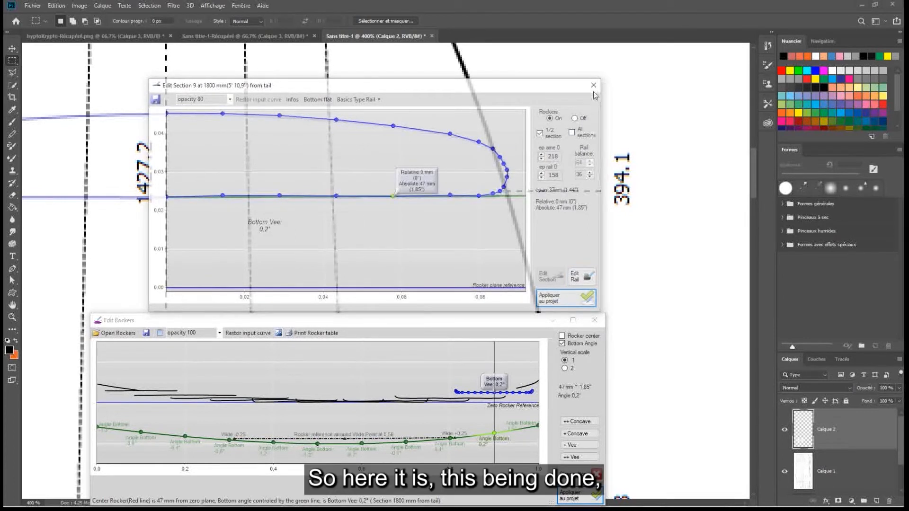
Return to FYN Shaper, close the section and rocker editors, and view the board from the nose side
left_click(860, 7)
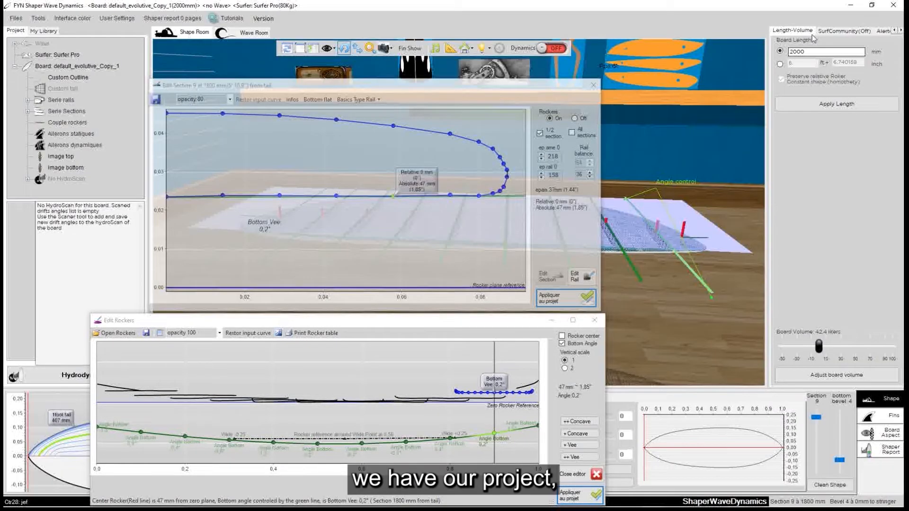
left_click(593, 86)
left_click(596, 321)
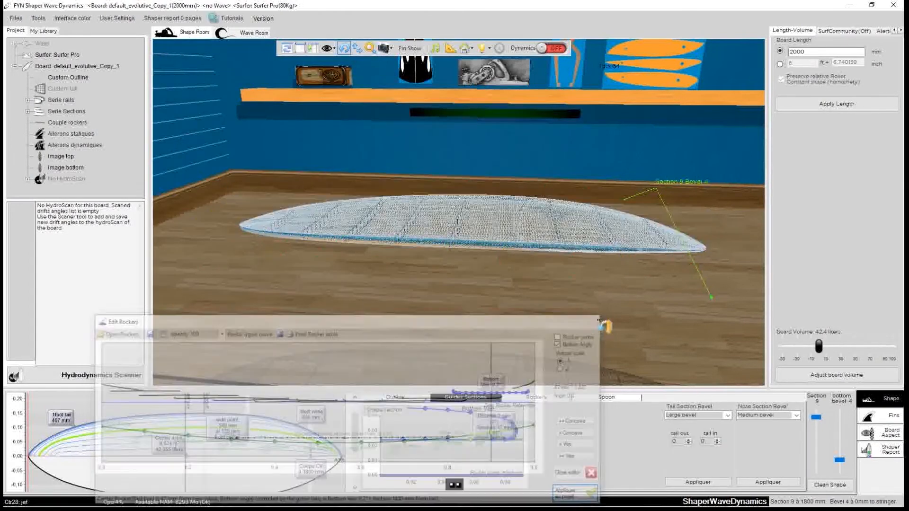
left_click_drag(596, 295, 643, 217)
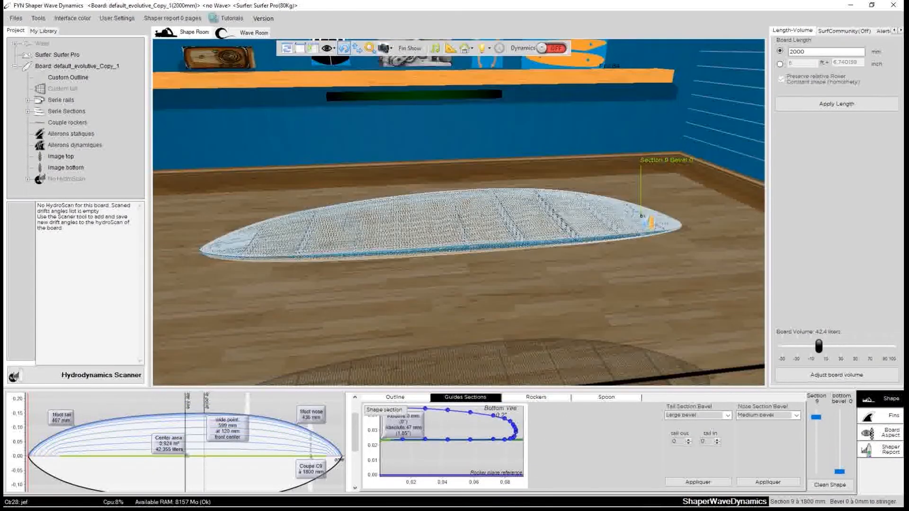
Copy section 9 and paste it onto section 8 without preserving the actual board thickness
left_click_drag(653, 259, 398, 334)
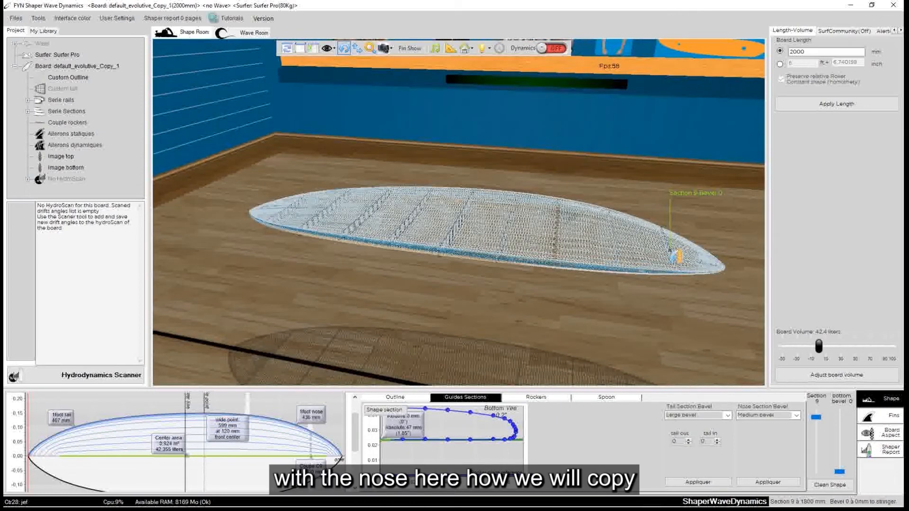
left_click_drag(615, 298, 700, 308)
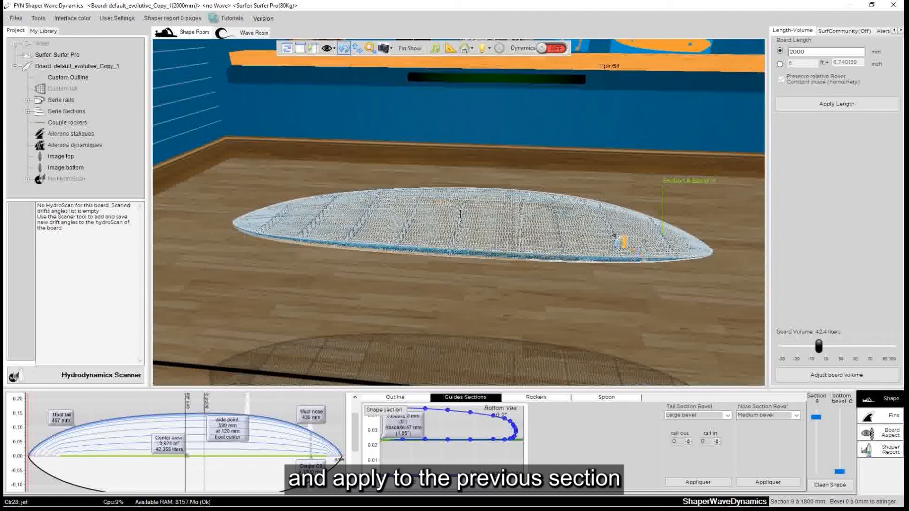
left_click(619, 241)
key("ctrl+v")
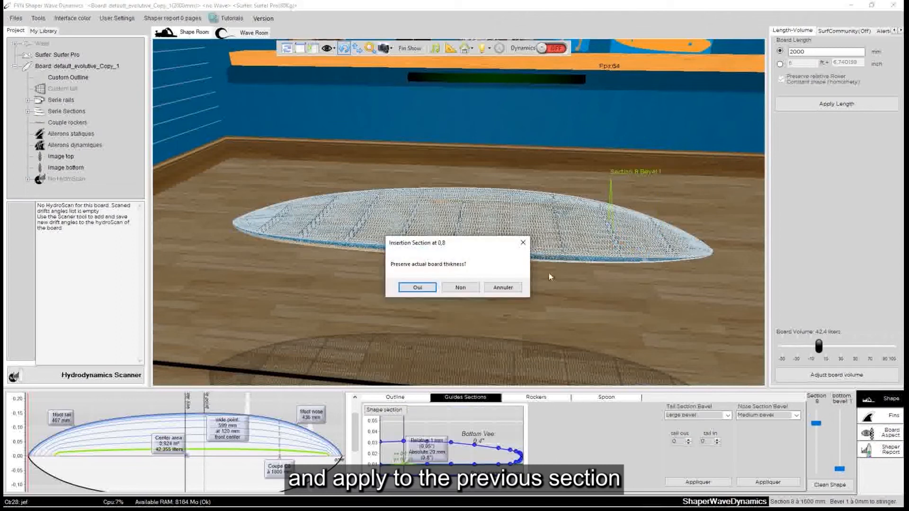
left_click(470, 288)
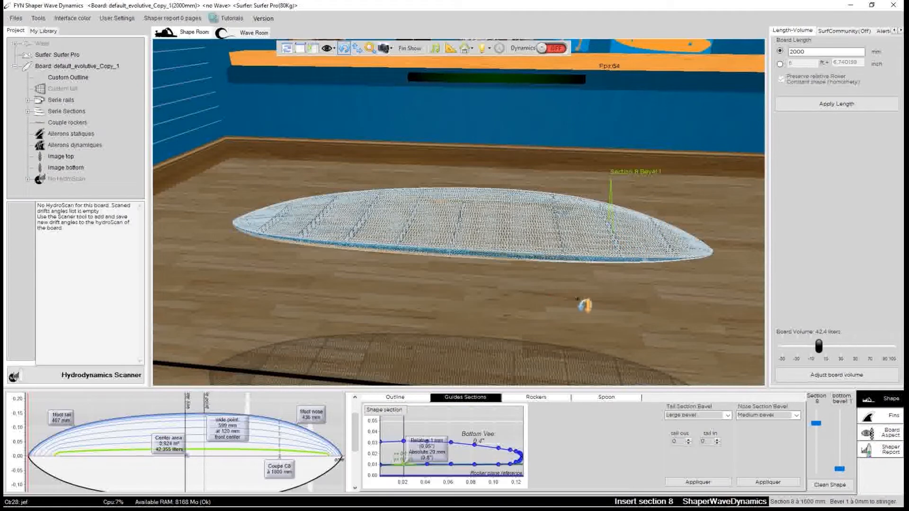
Copy section 2 and paste it onto section 1 at the tail without preserving the actual board thickness
left_click_drag(637, 290, 583, 301)
left_click(316, 231)
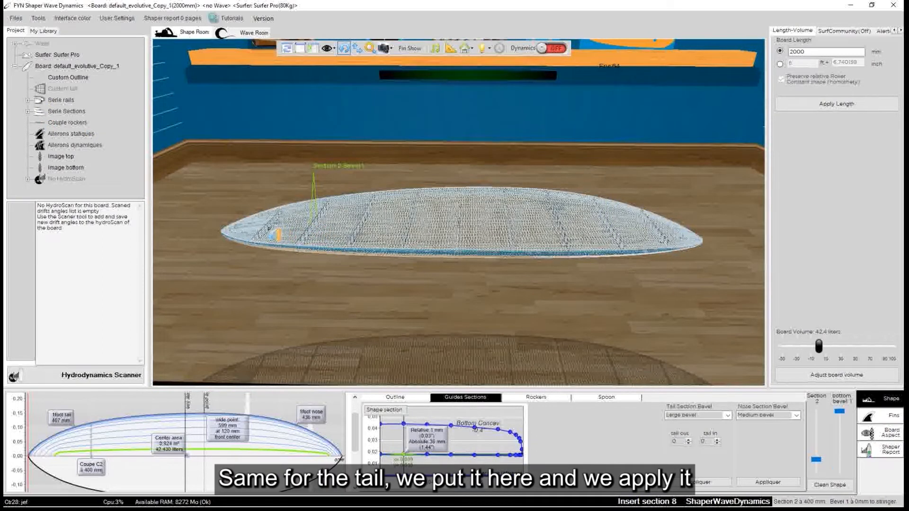
left_click(269, 229)
left_click(269, 229)
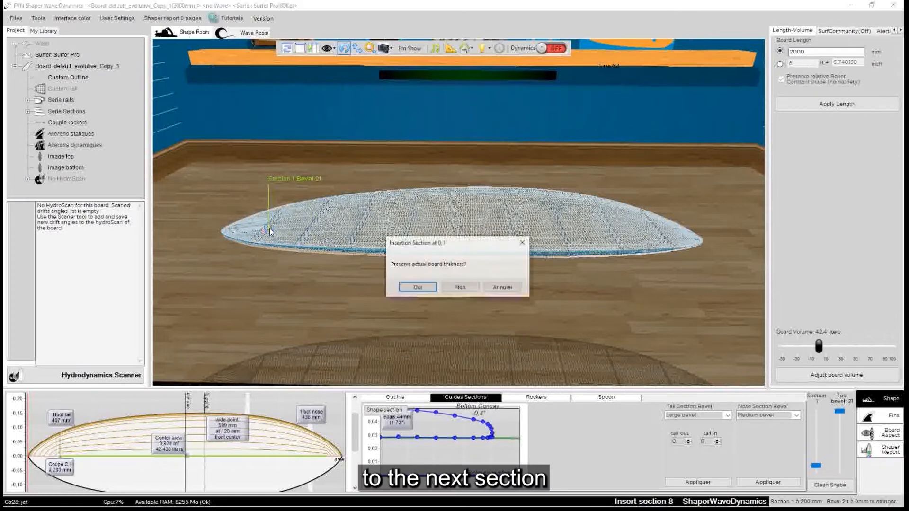
left_click(460, 288)
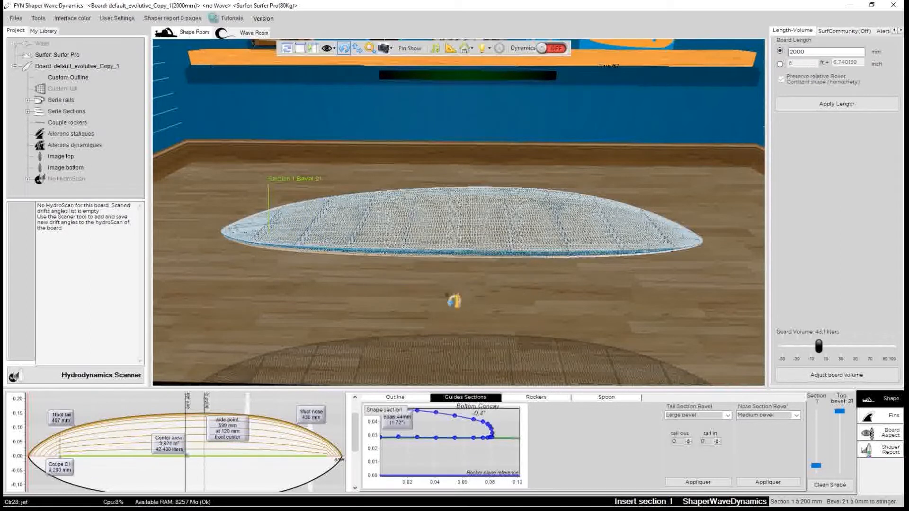
Set the tail section bevel to No bevel and check the board's shape from tail to nose
left_click_drag(325, 304, 441, 280)
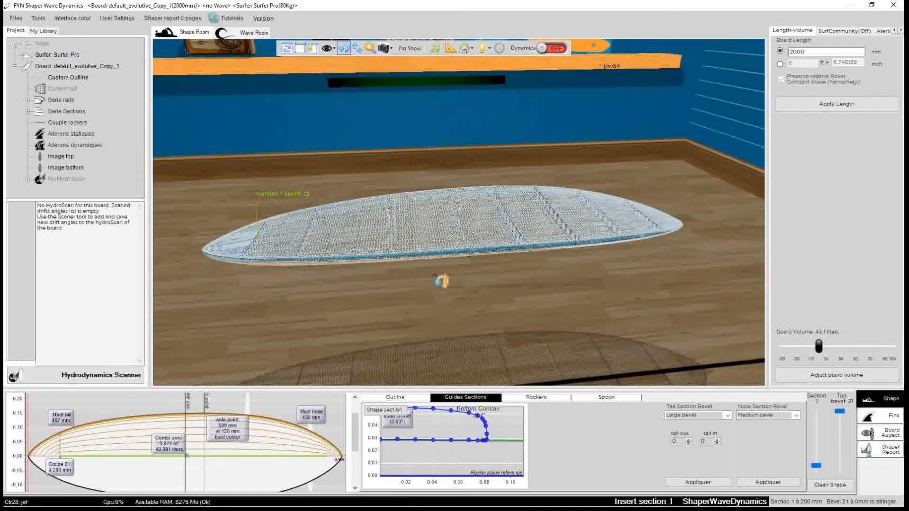
left_click(727, 417)
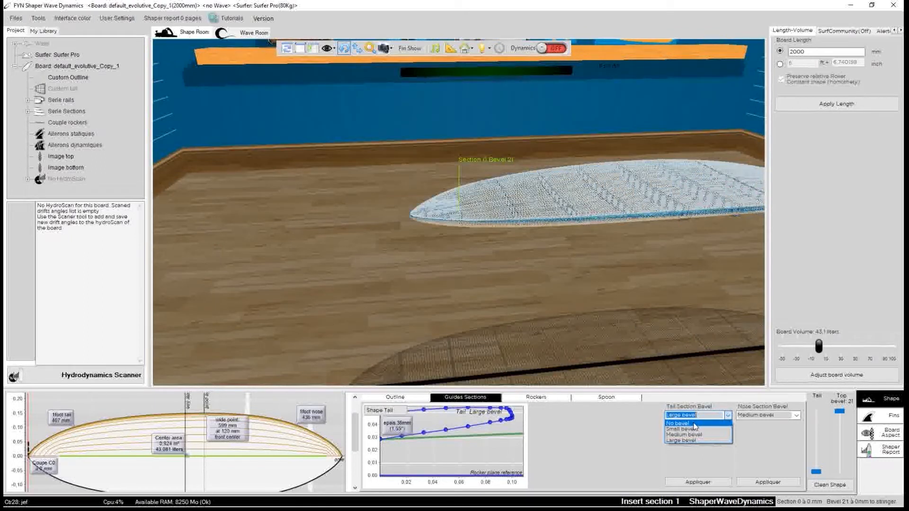
left_click(678, 424)
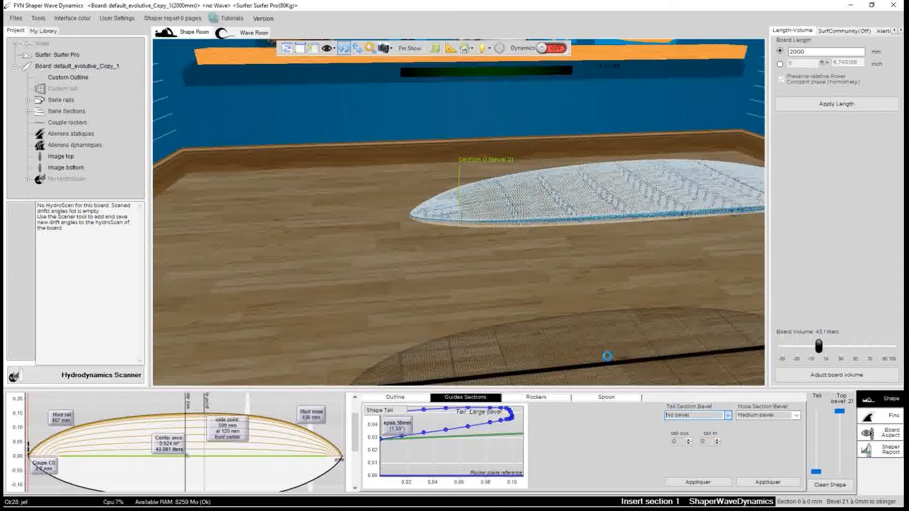
left_click_drag(358, 318, 343, 262)
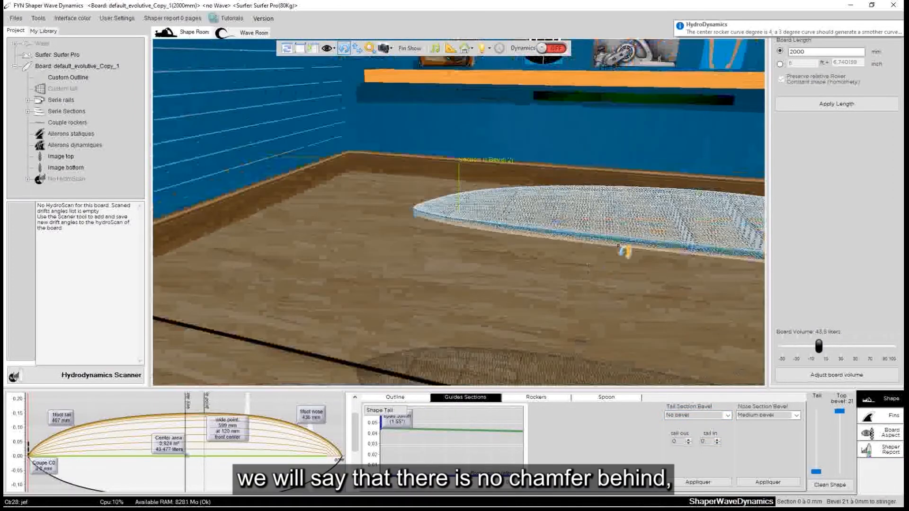
double_click(655, 203)
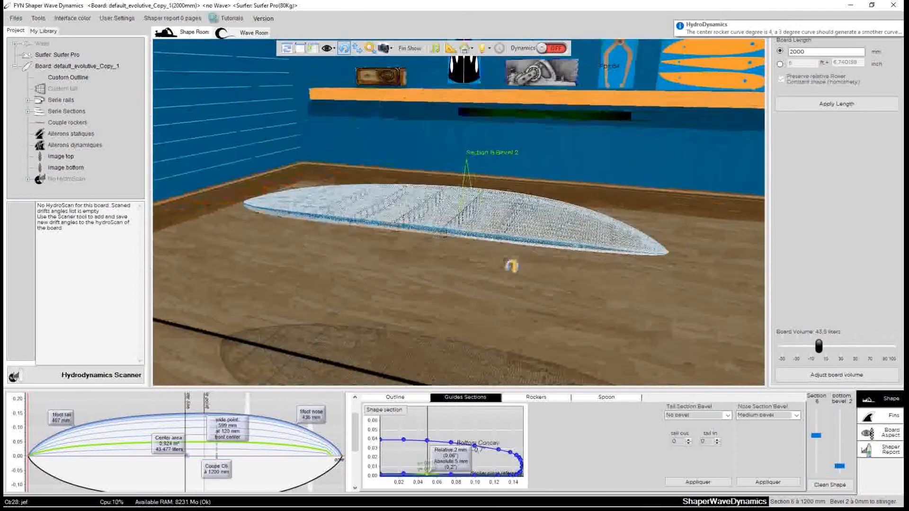
double_click(620, 242)
left_click_drag(577, 286, 785, 282)
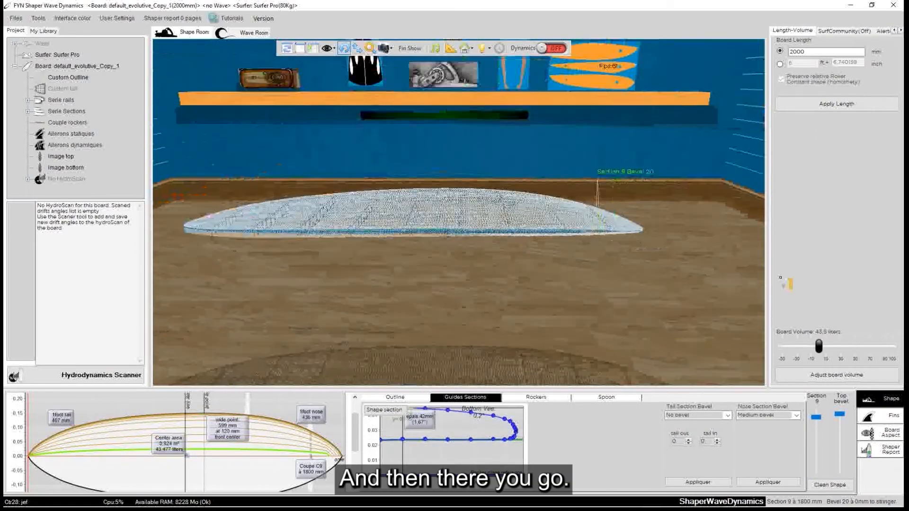
left_click_drag(594, 300, 548, 268)
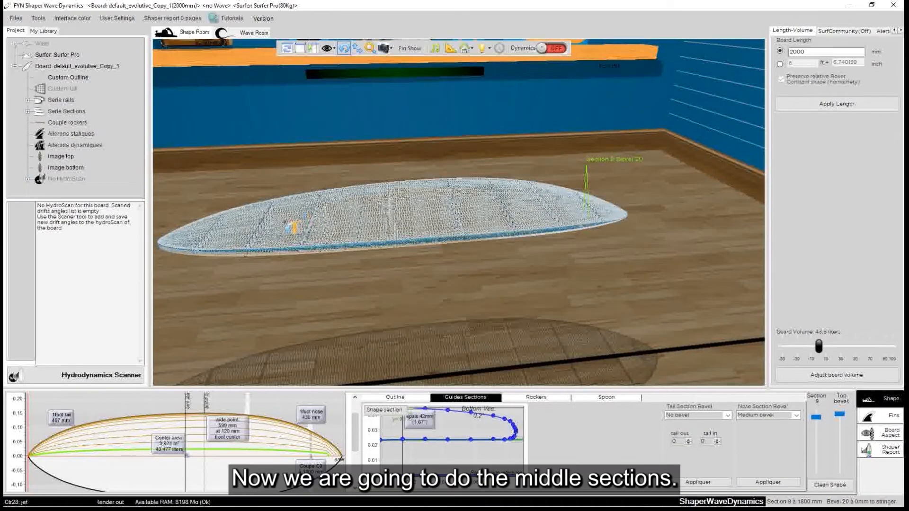
Copy the wide point section 5 and paste it onto section 4 without preserving the actual board thickness
left_click_drag(310, 234, 568, 172)
scroll(435, 272, "up", 3)
left_click_drag(282, 126, 353, 138)
left_click_drag(399, 253, 660, 192)
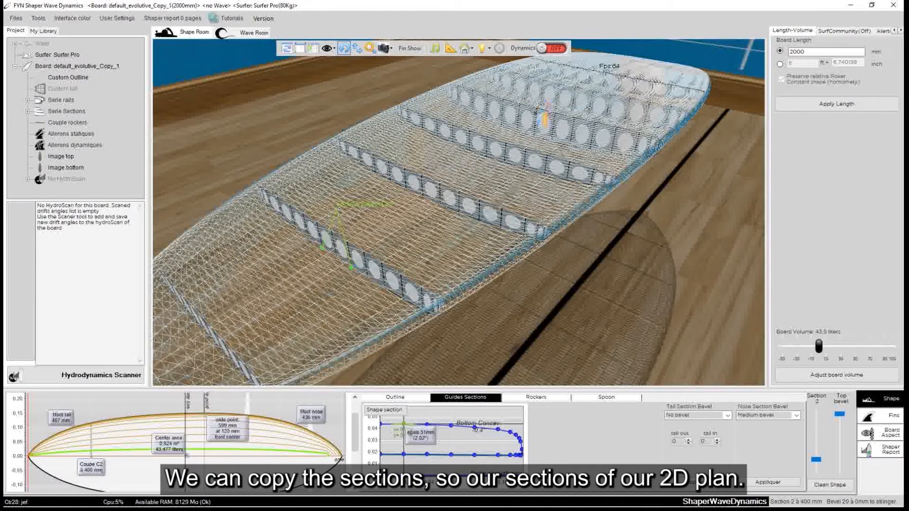
left_click(543, 119)
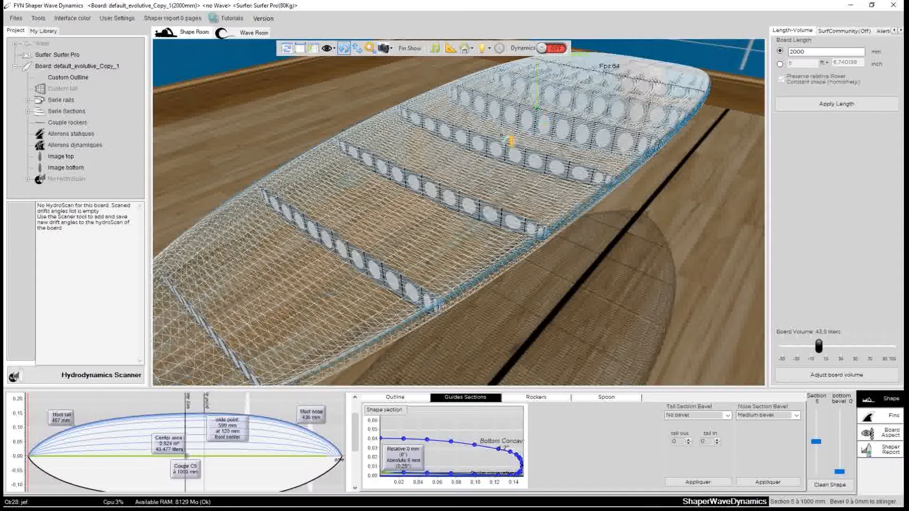
left_click(495, 150)
key("ctrl+v")
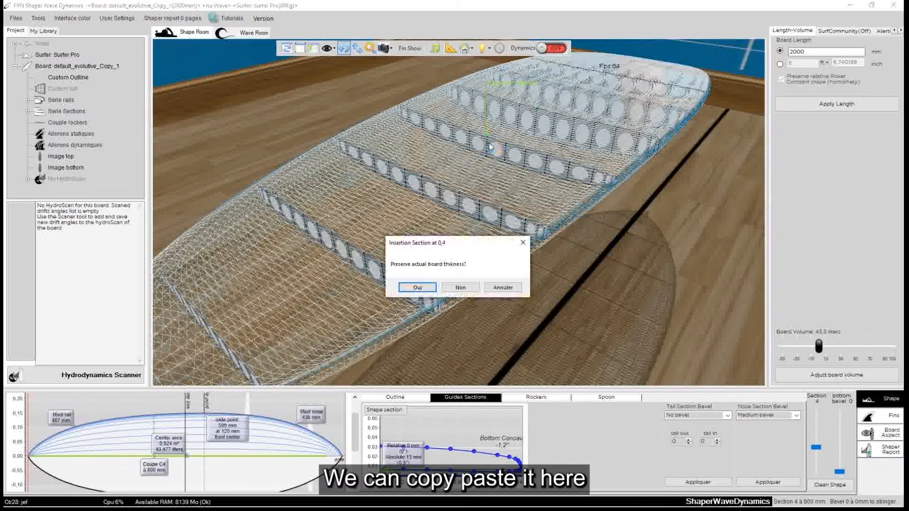
left_click(460, 287)
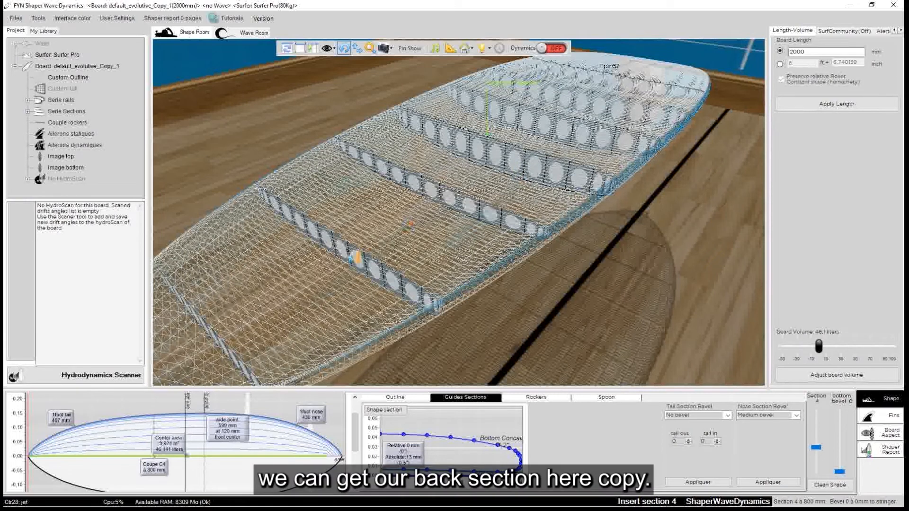
Copy the rear section 2 and merge it into section 4 to blend the two shapes
left_click(356, 257)
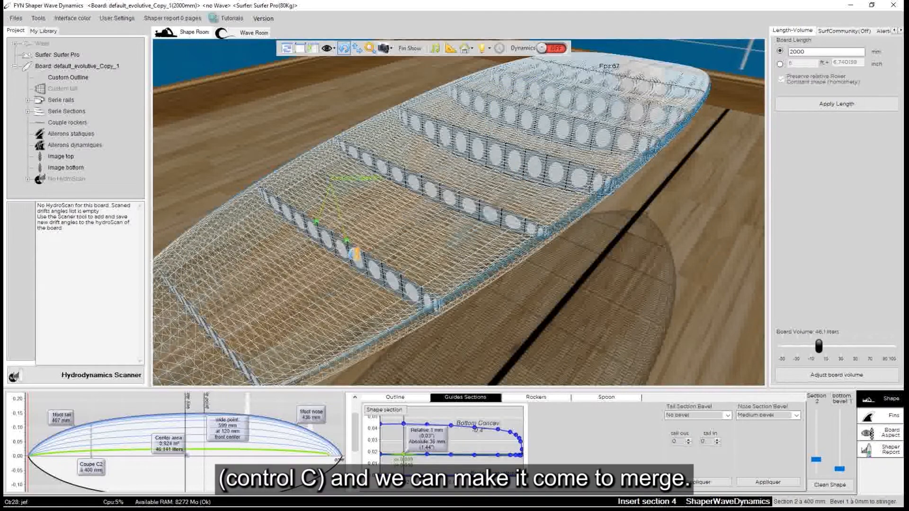
left_click(494, 158)
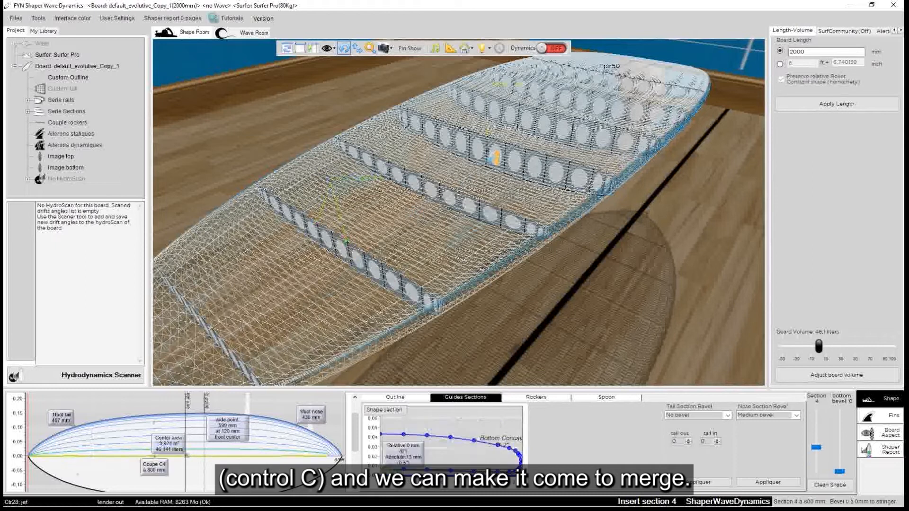
right_click(489, 152)
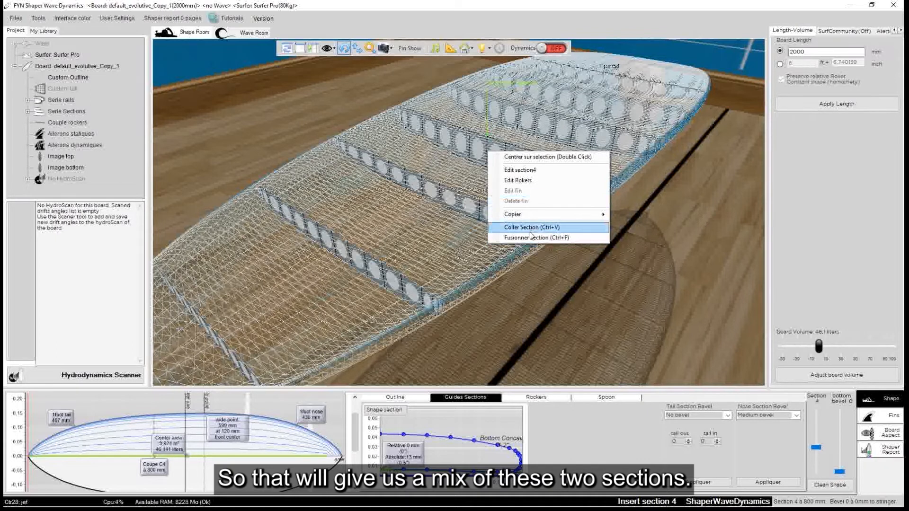
left_click(530, 236)
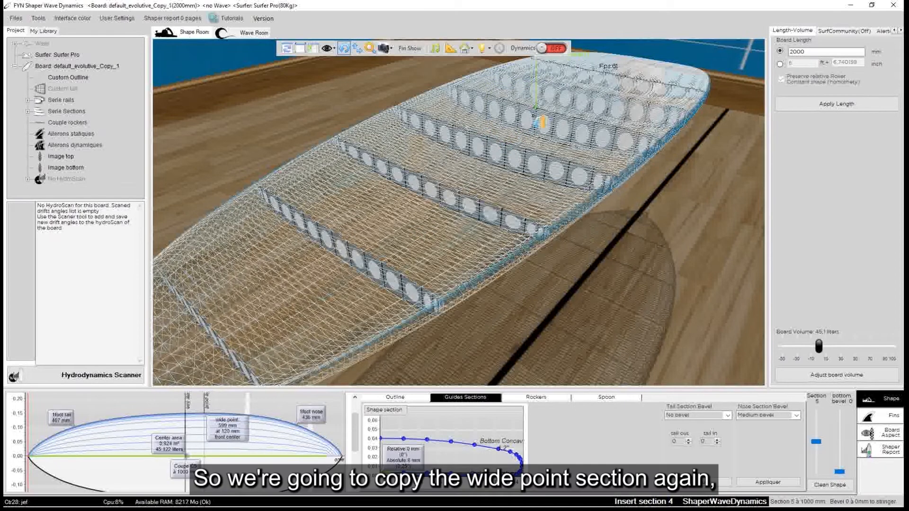
Copy the wide point section 5 again and merge it into section 4 to strengthen its wide point character
right_click(535, 115)
left_click(535, 178)
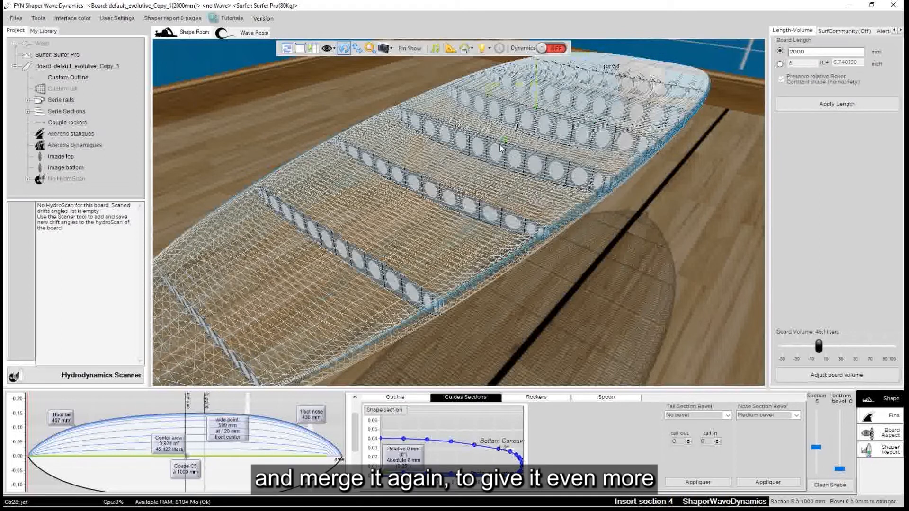
right_click(493, 148)
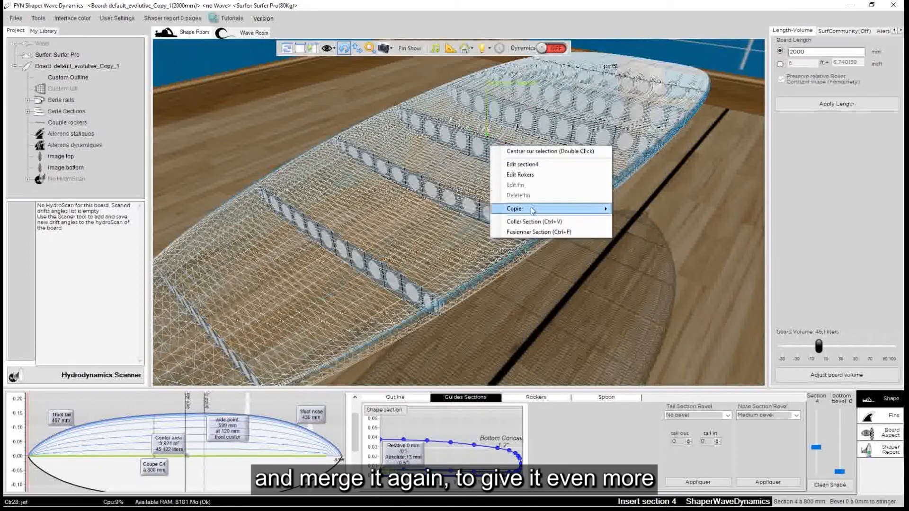
left_click(535, 232)
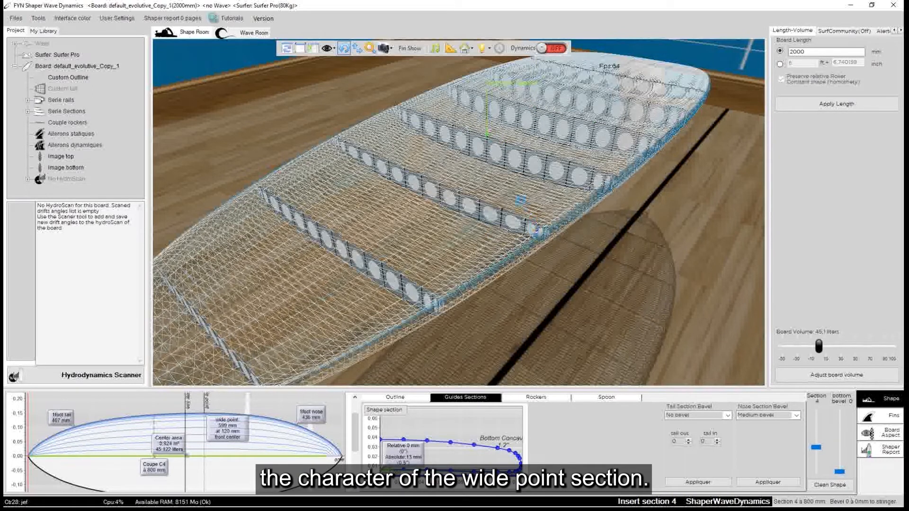
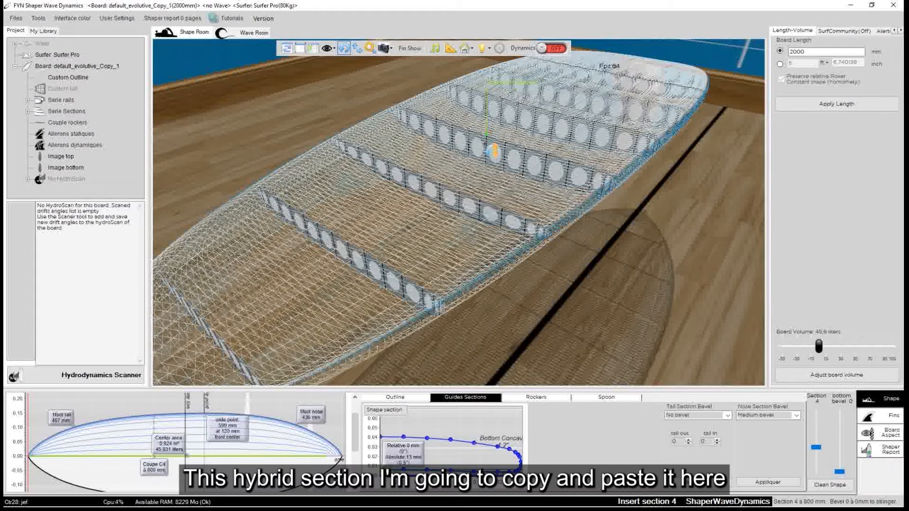
Copy hybrid section 4 onto section 3 without preserving the actual board thickness, and merge a copy of tail section 2 into it
left_click(428, 188)
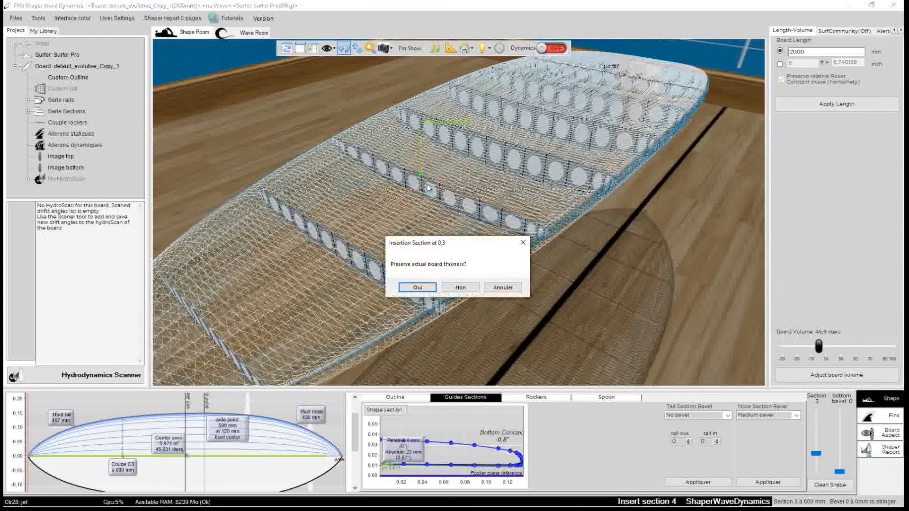
left_click(459, 287)
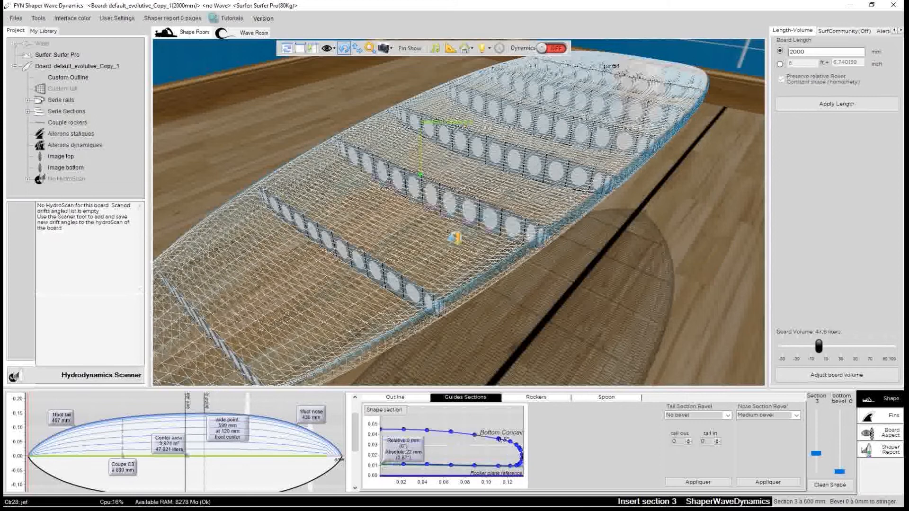
left_click(350, 251)
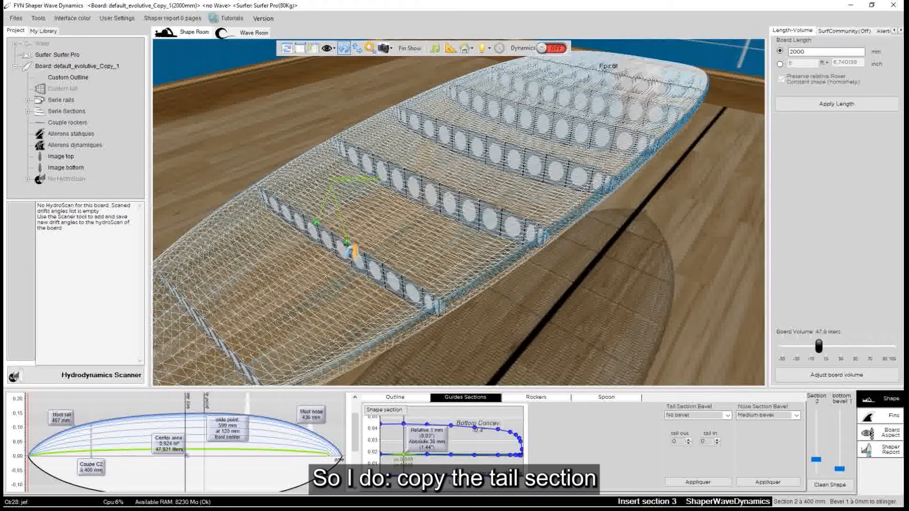
left_click(431, 188)
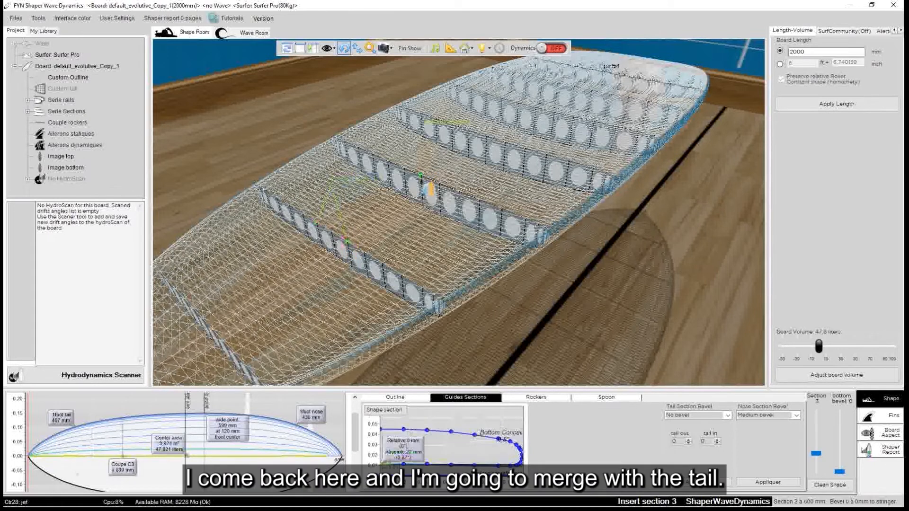
right_click(422, 183)
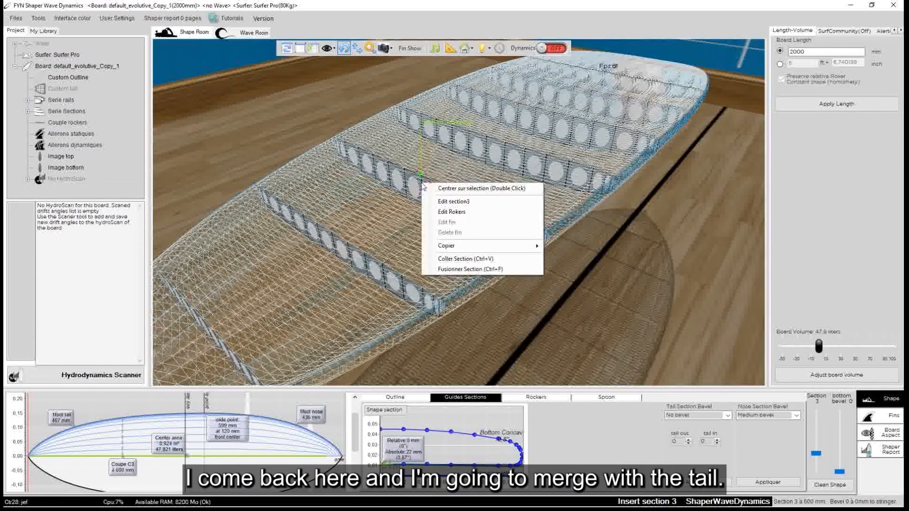
left_click(468, 269)
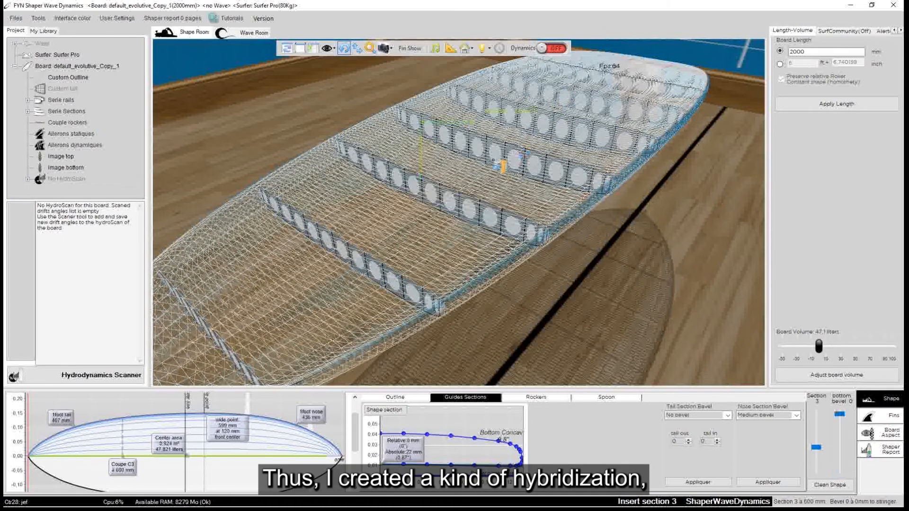
Examine the wireframe sections from the tail through the wide point to the nose
left_click_drag(303, 142, 193, 132)
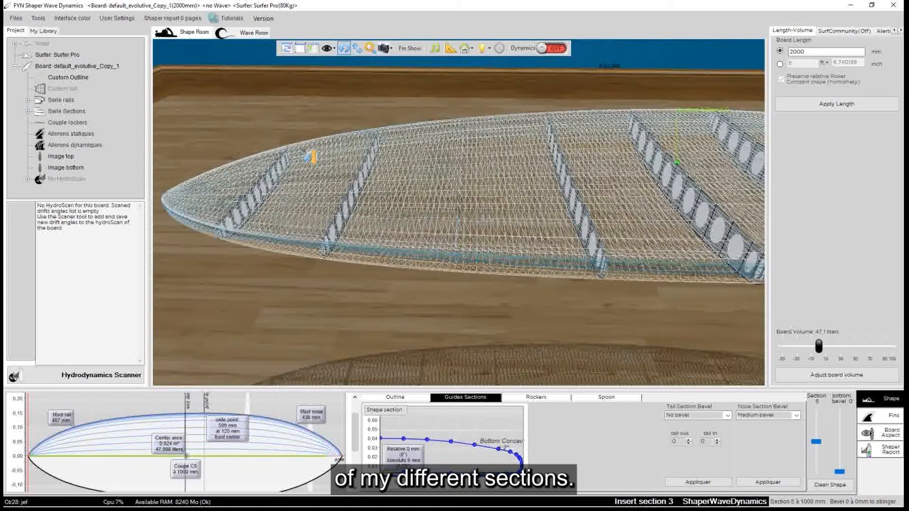
left_click_drag(308, 151, 643, 219)
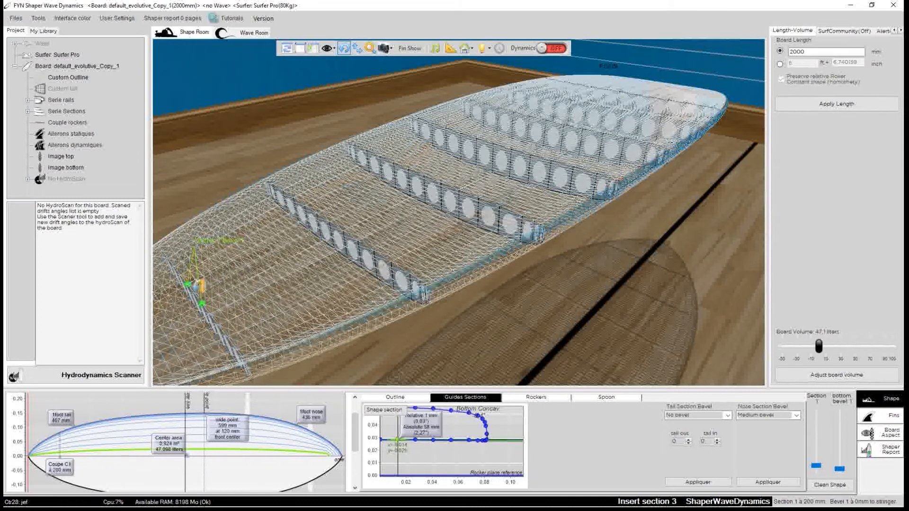
left_click(551, 140)
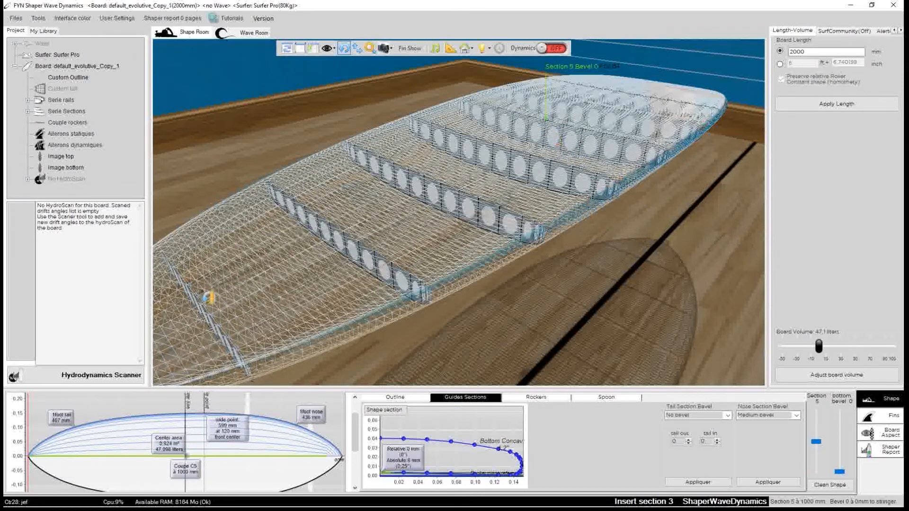
left_click(206, 305)
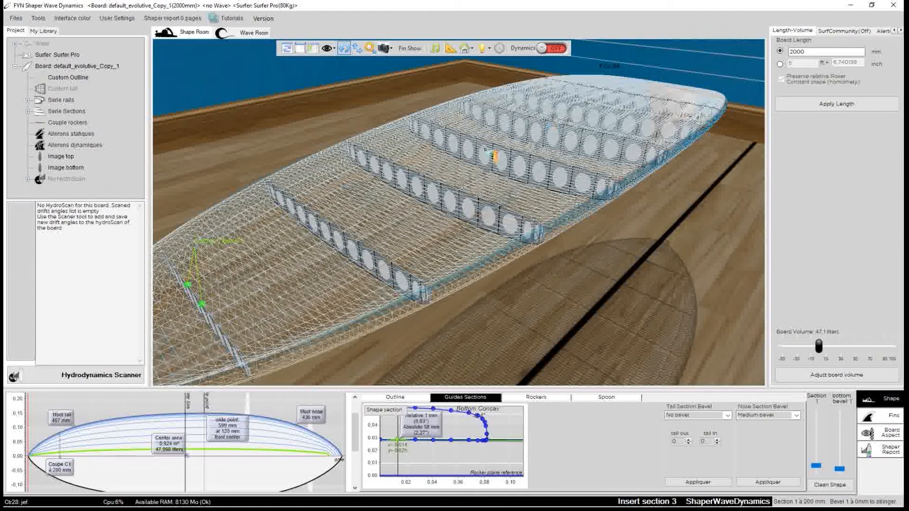
left_click_drag(385, 214, 177, 273)
left_click(621, 159)
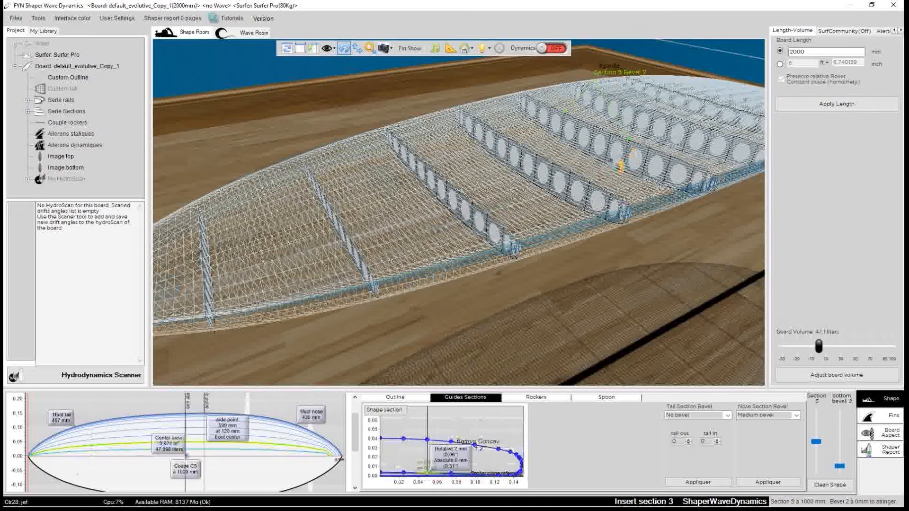
left_click_drag(652, 132, 567, 230)
left_click_drag(535, 204, 222, 186)
left_click_drag(578, 262, 302, 165)
left_click_drag(621, 306, 429, 61)
left_click_drag(523, 287, 712, 355)
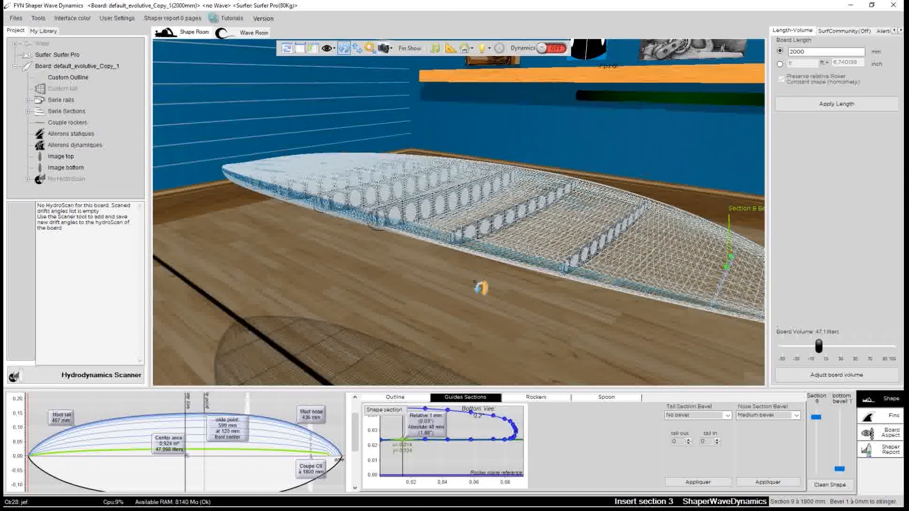
Copy nose section 9 and paste it onto section 8 without preserving the actual board thickness
left_click_drag(481, 290, 594, 324)
left_click_drag(403, 440, 425, 440)
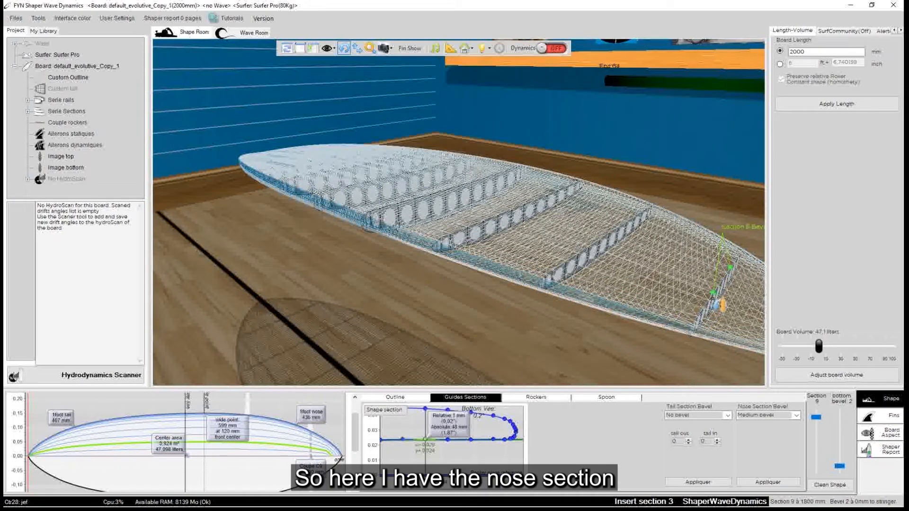
left_click(607, 245)
key("ctrl+v")
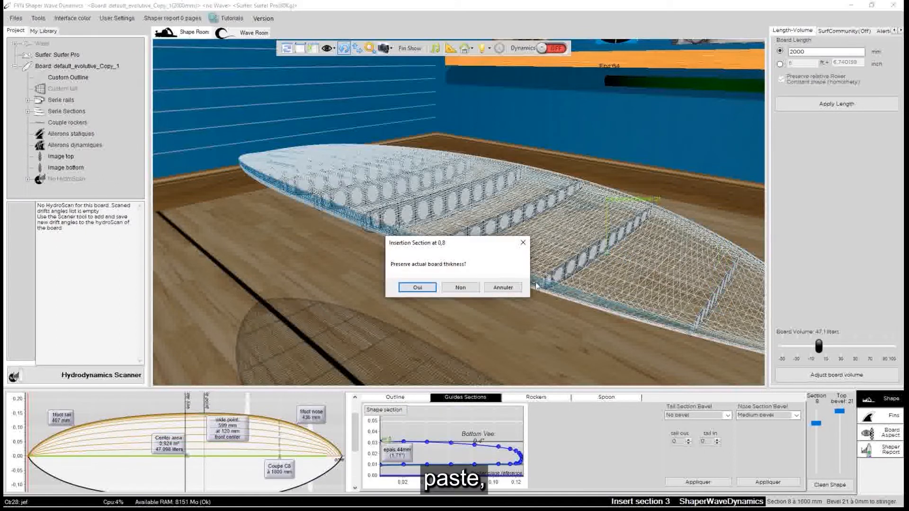
left_click(449, 287)
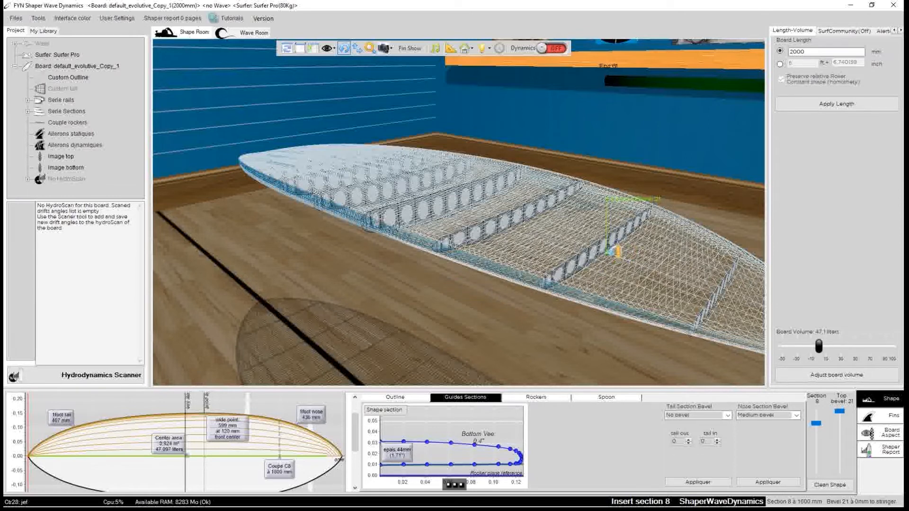
Copy the wide point section 6 and merge it once into section 8
left_click(461, 198)
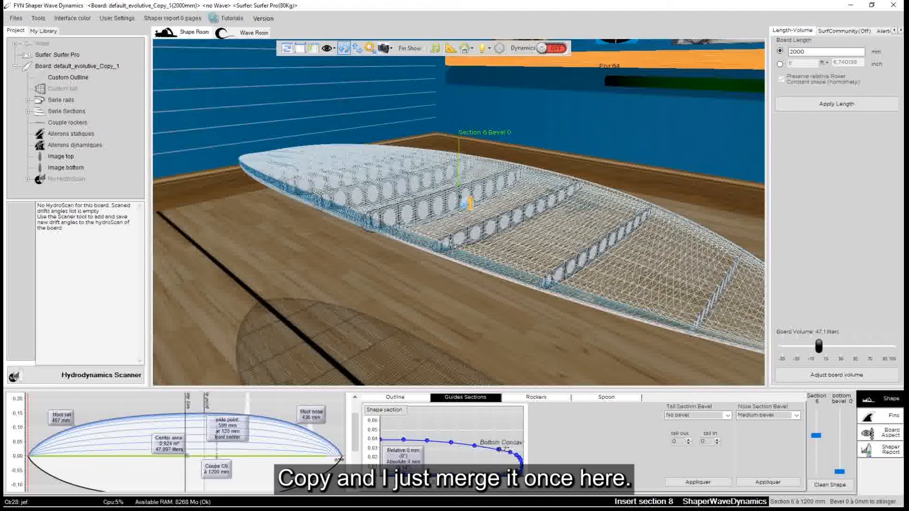
left_click(602, 255)
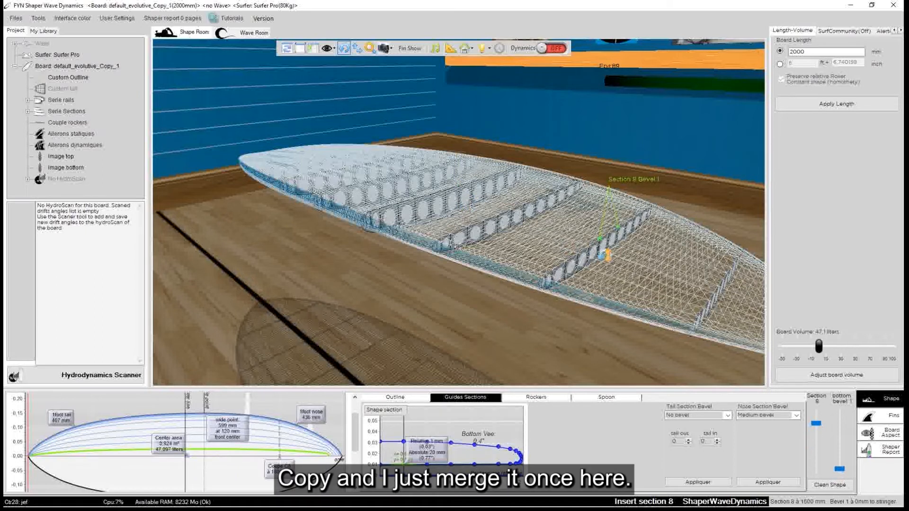
right_click(600, 250)
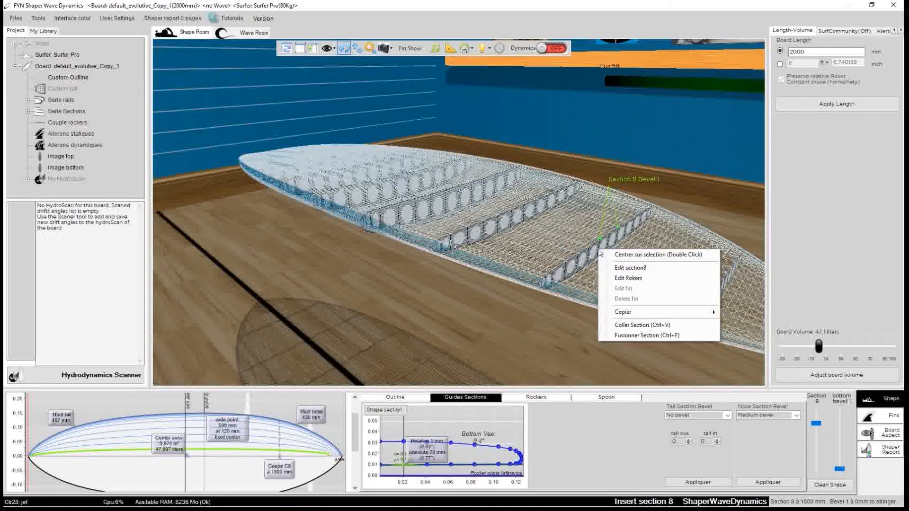
left_click(639, 335)
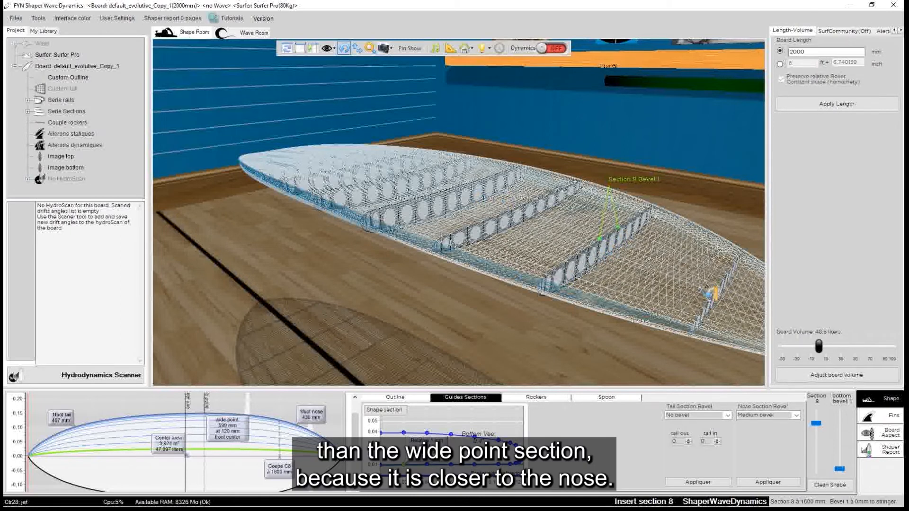
Copy nose section 9 again and merge it into section 8 to strengthen its nose character
left_click(718, 292)
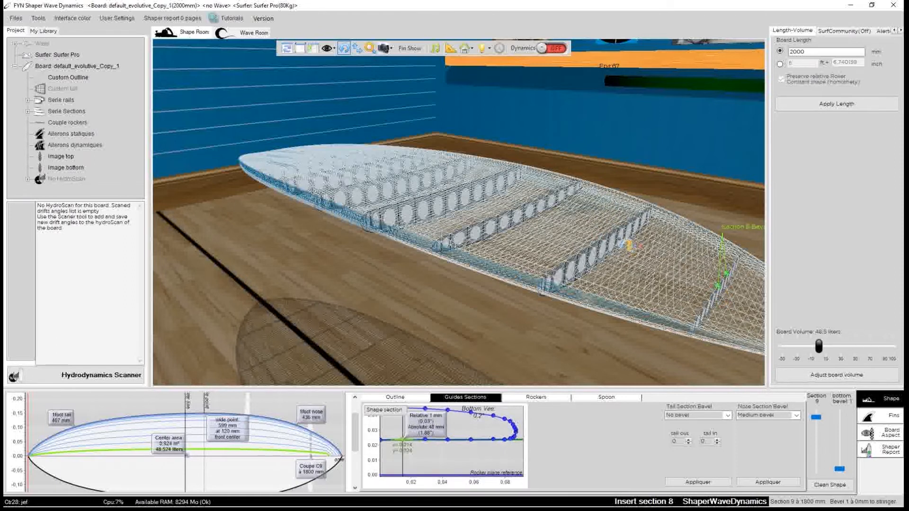
left_click(615, 244)
right_click(611, 241)
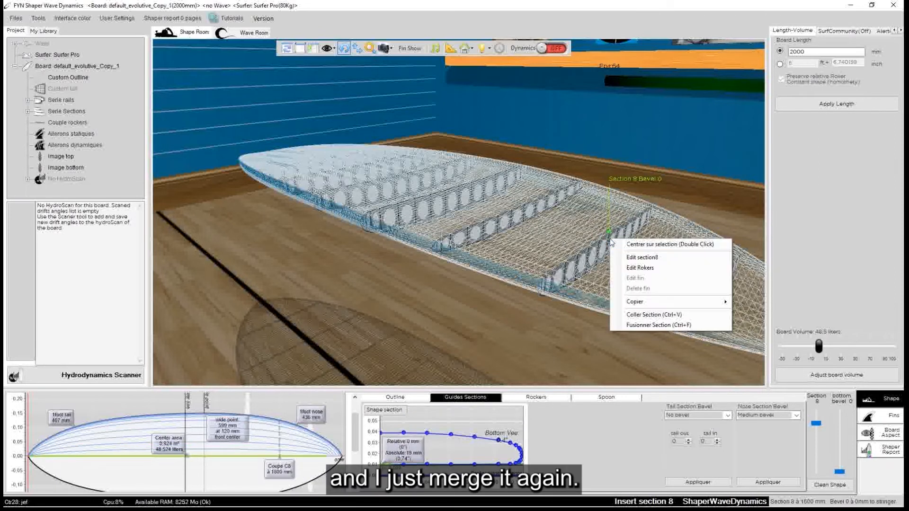
left_click(651, 326)
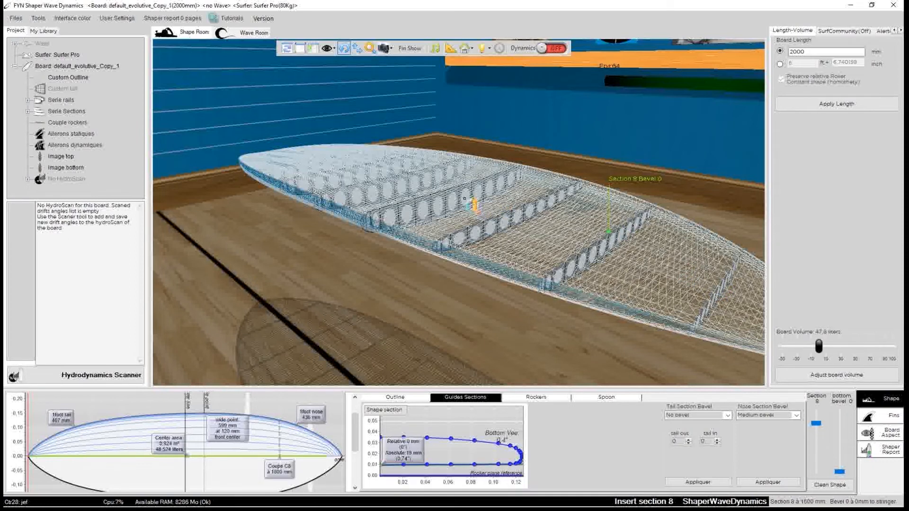
Copy section 6 and paste it onto section 7 without preserving the actual board thickness
left_click(463, 197)
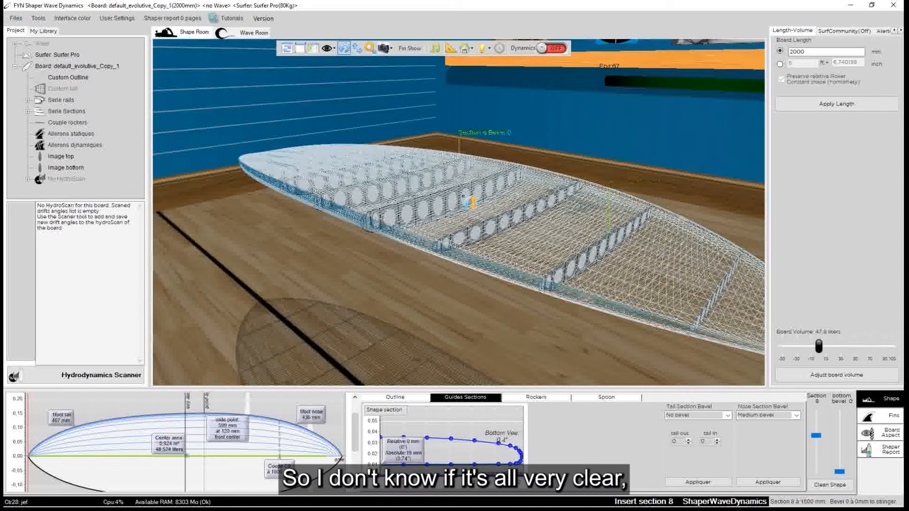
left_click_drag(571, 254, 320, 239)
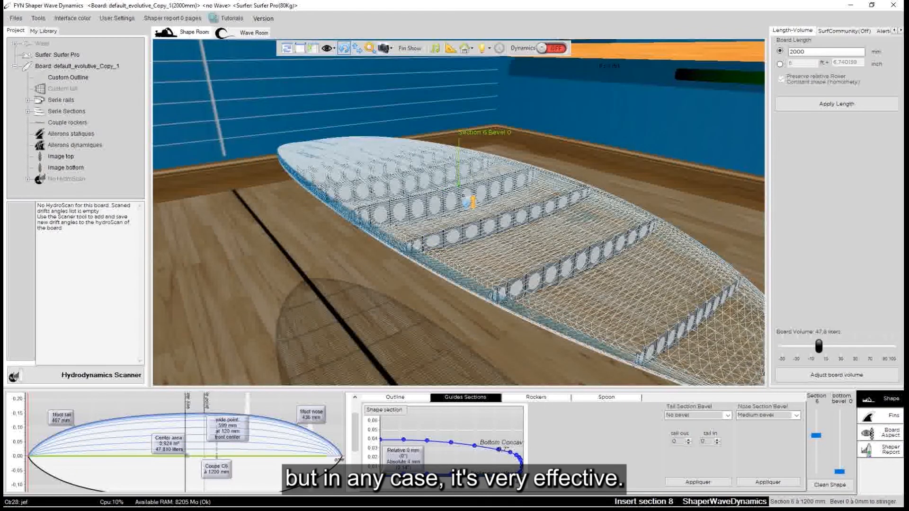
left_click(511, 222)
key("ctrl+v")
left_click(460, 287)
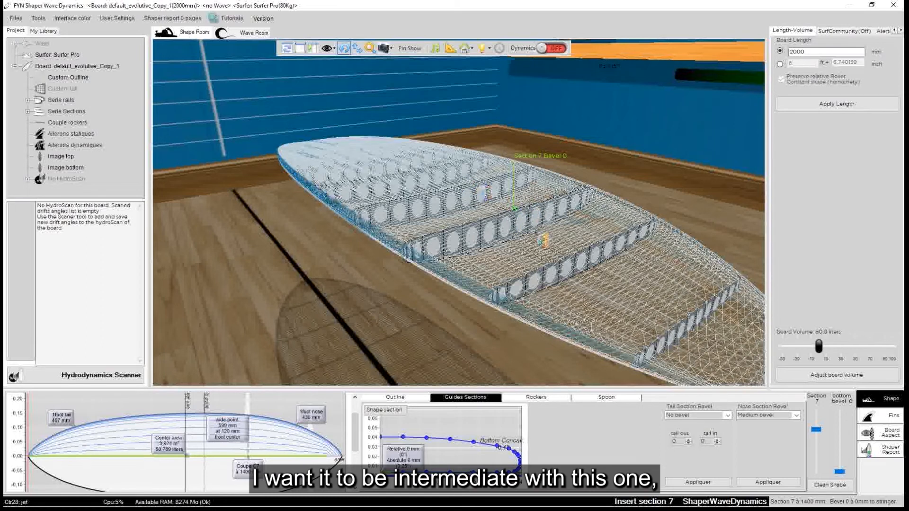
Copy section 8 and merge it into section 7 to make an intermediate shape between sections 6 and 8
left_click(587, 258)
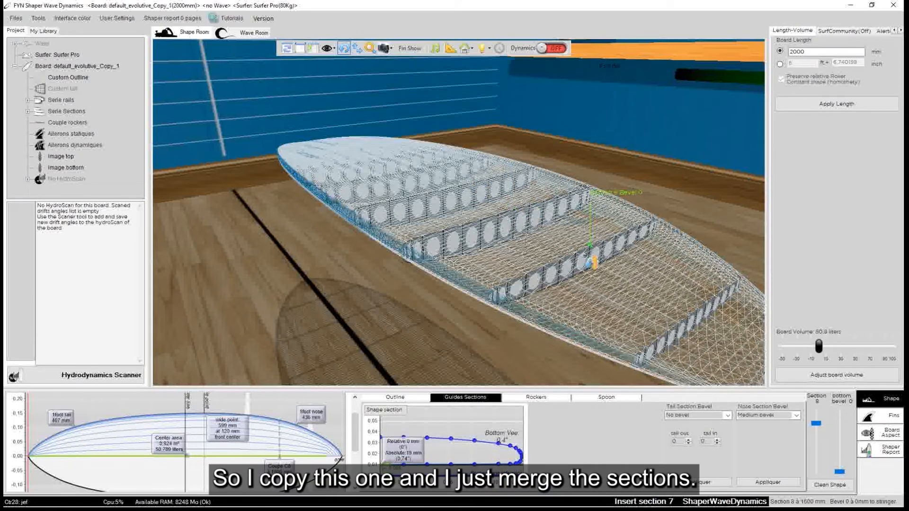
left_click(511, 227)
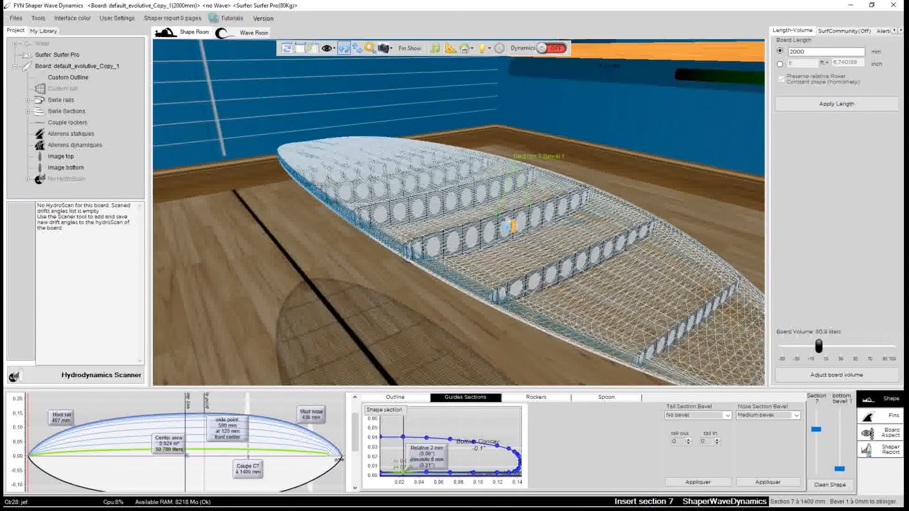
right_click(503, 219)
left_click(559, 305)
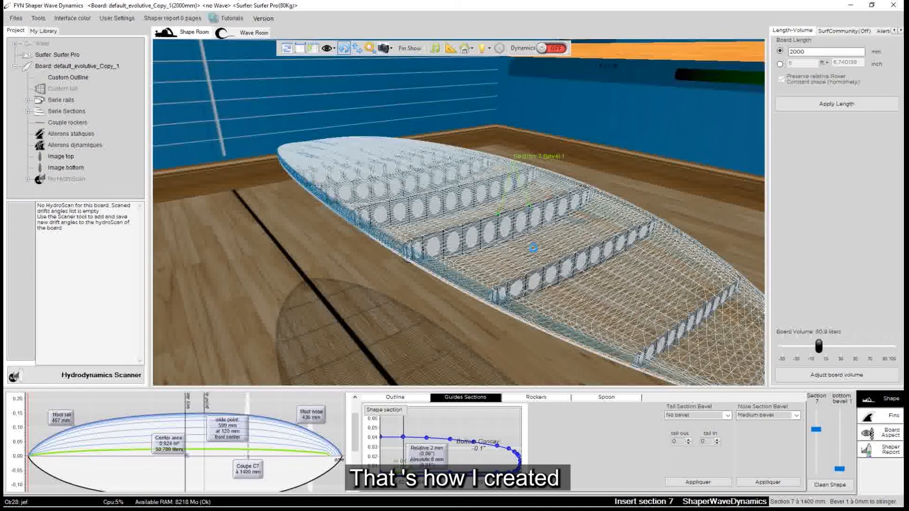
Examine the whole wireframe board from several angles to check how its sections and side profile flow together
left_click_drag(533, 248, 539, 254)
left_click_drag(342, 303, 238, 316)
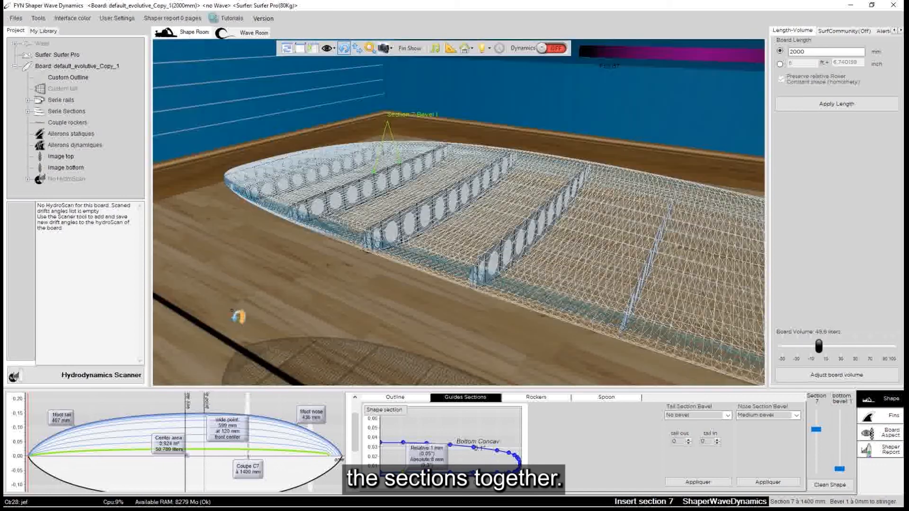
left_click_drag(534, 226, 389, 196)
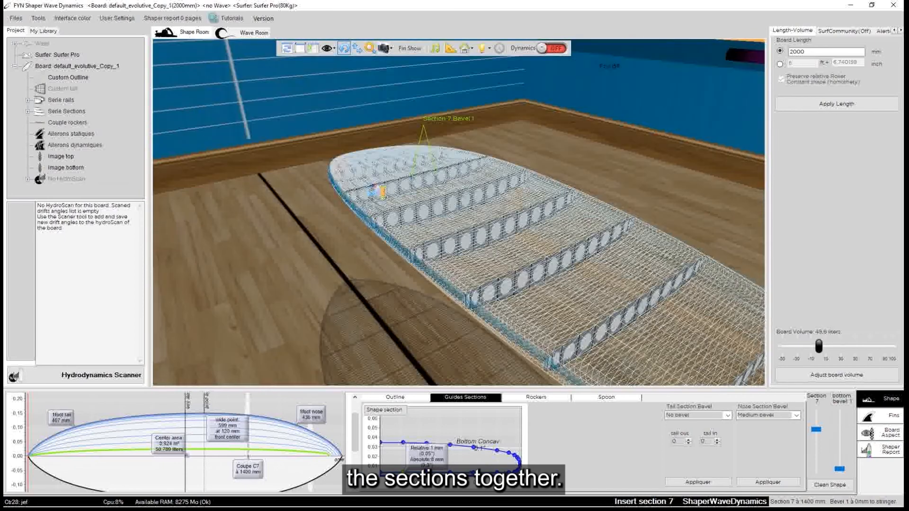
left_click_drag(356, 263, 333, 175)
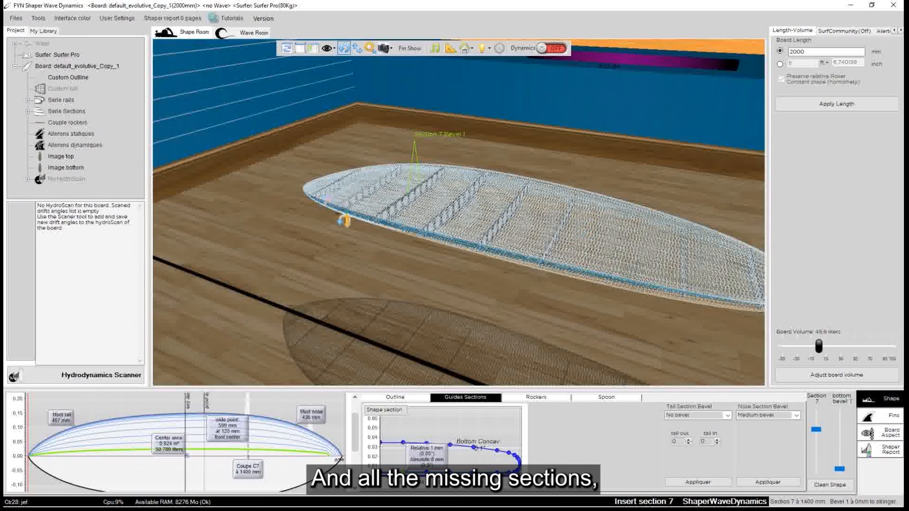
left_click_drag(344, 221, 679, 245)
left_click_drag(298, 264, 341, 146)
left_click_drag(326, 201, 513, 260)
left_click_drag(415, 191, 626, 286)
left_click_drag(350, 268, 629, 275)
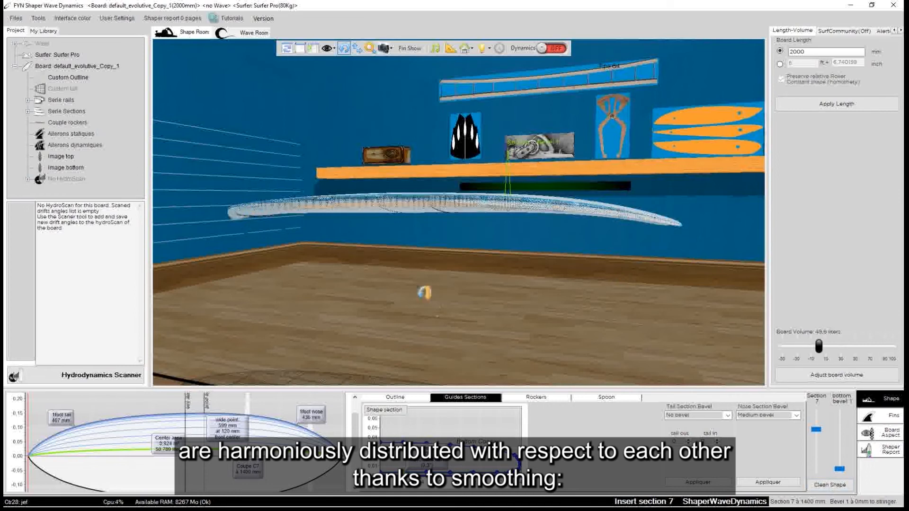
left_click_drag(444, 319, 356, 296)
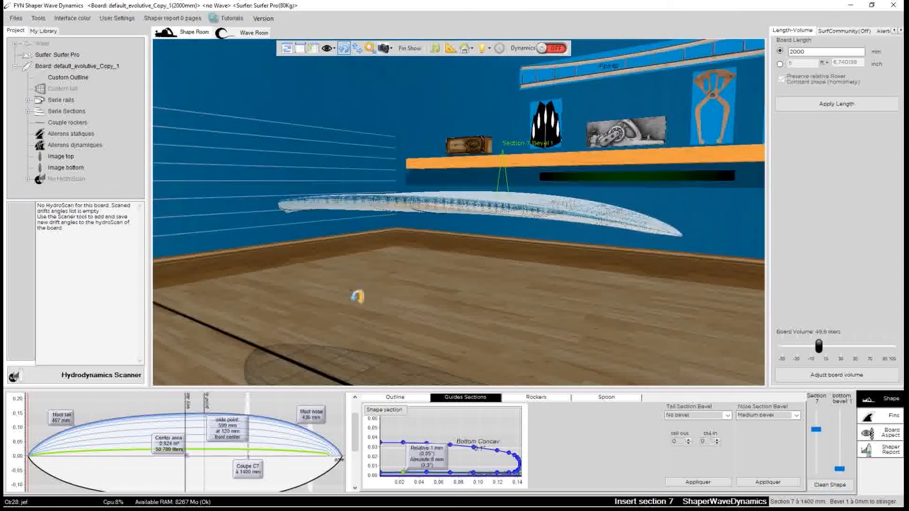
Smooth the board with Clean Shape and check its side profile
left_click(828, 486)
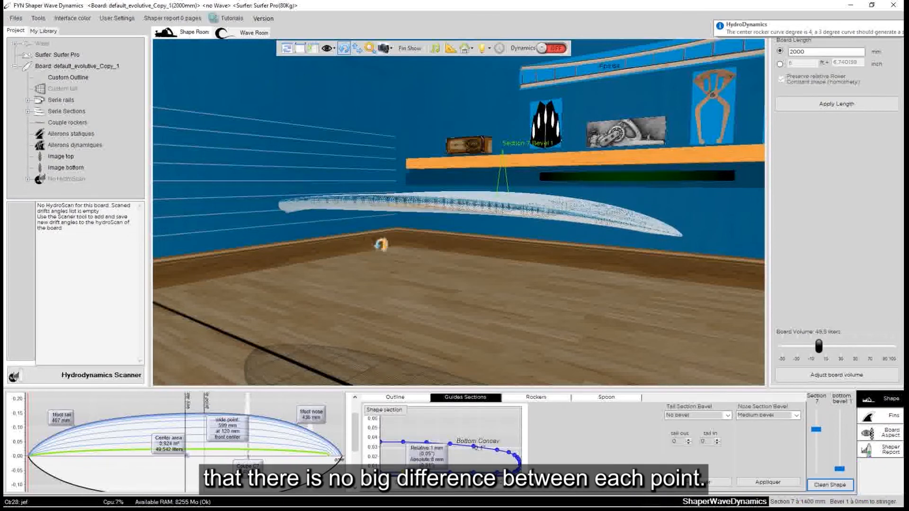
left_click_drag(442, 260, 411, 279)
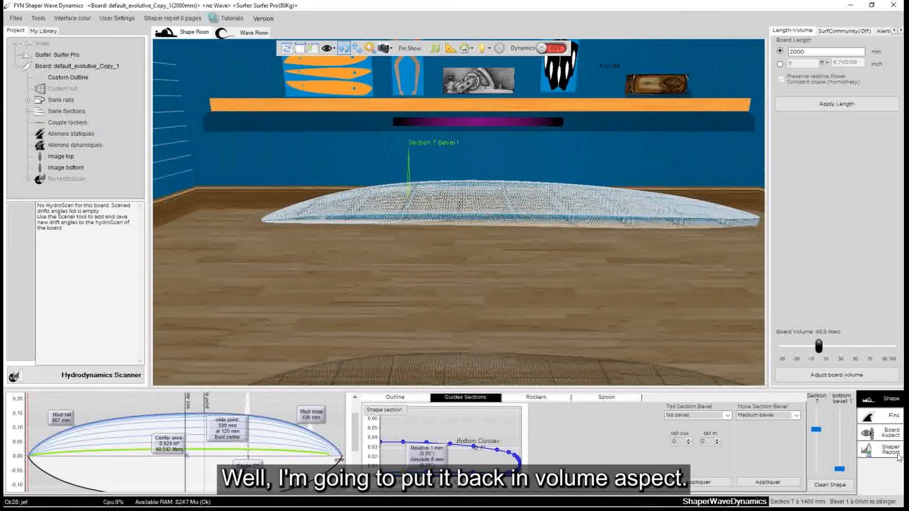
Display the board as a volume and inspect the tail end from low down
left_click(892, 453)
left_click(889, 433)
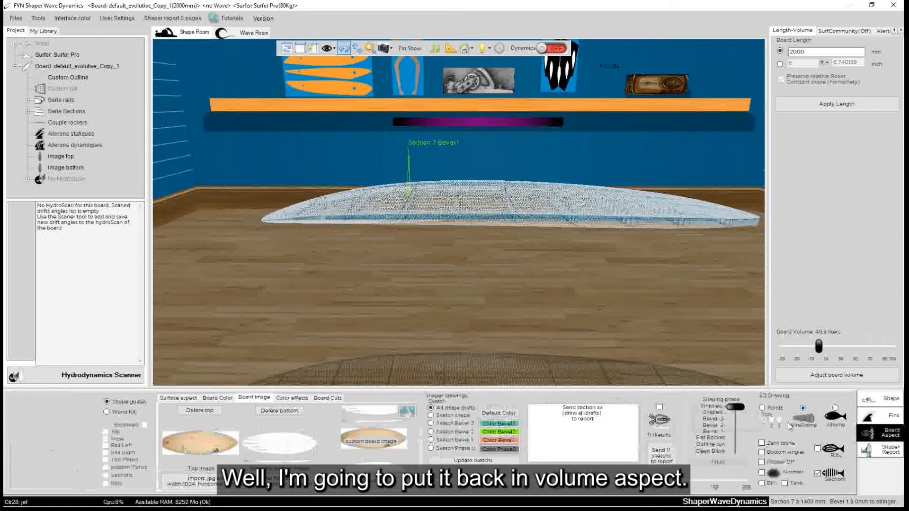
left_click(833, 415)
left_click_drag(585, 275, 479, 218)
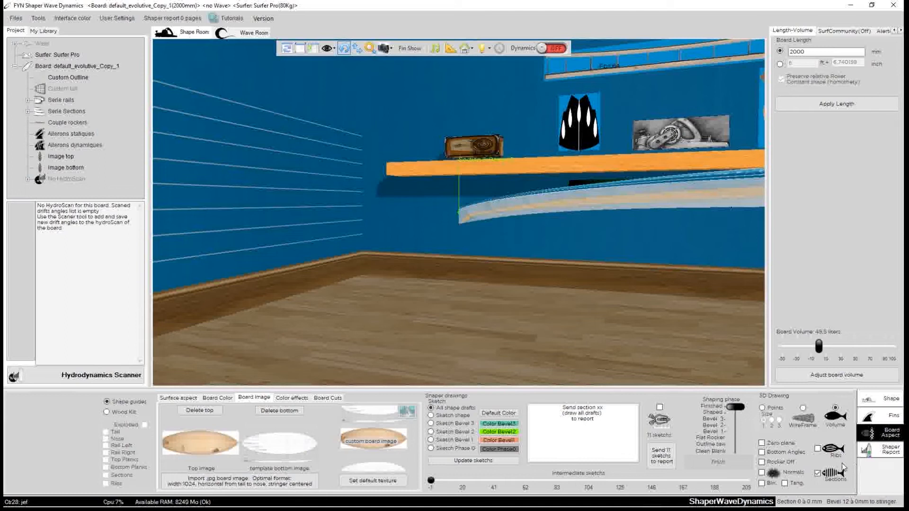
Return the board to wireframe display and set the tail section bevel to Medium bevel
left_click(809, 419)
left_click_drag(436, 264, 479, 213)
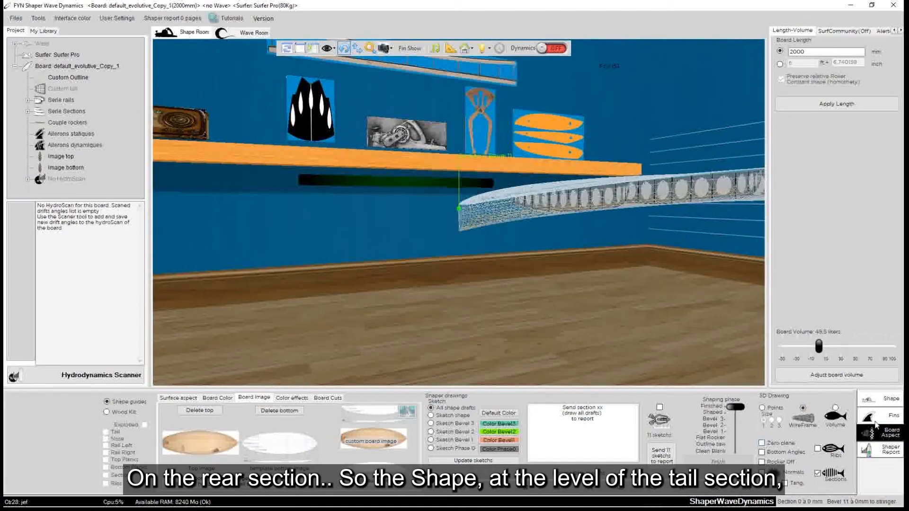
left_click(881, 399)
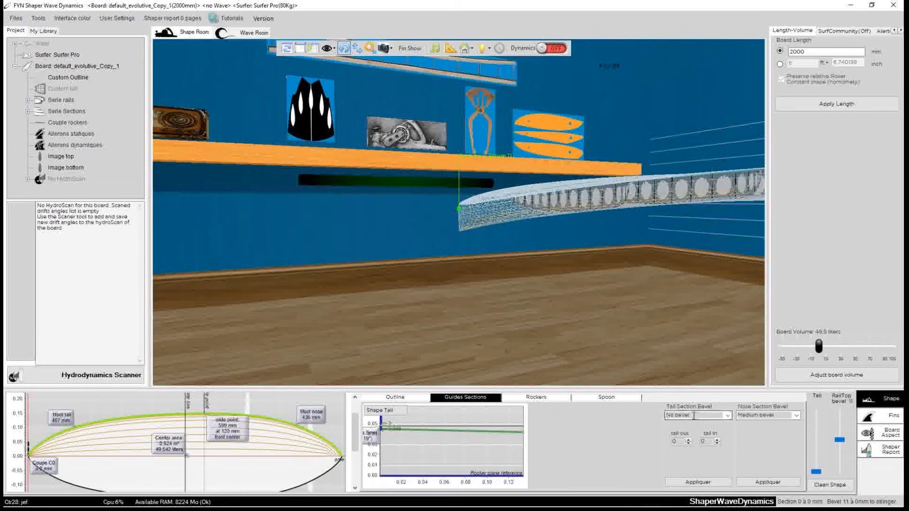
left_click(728, 415)
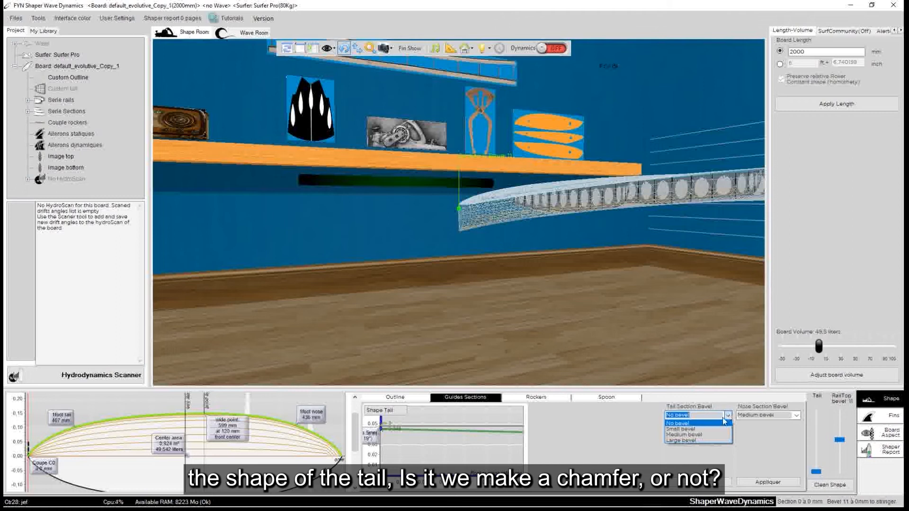
left_click(694, 435)
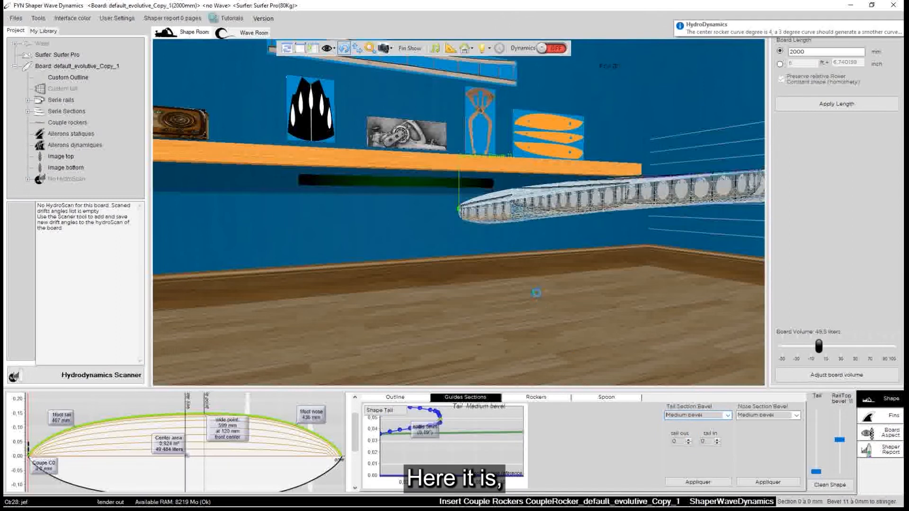
Raise an upper point near the rail of the nose section's bevel to a thickness of about 21 mm and apply it to the project
left_click_drag(553, 318, 663, 229)
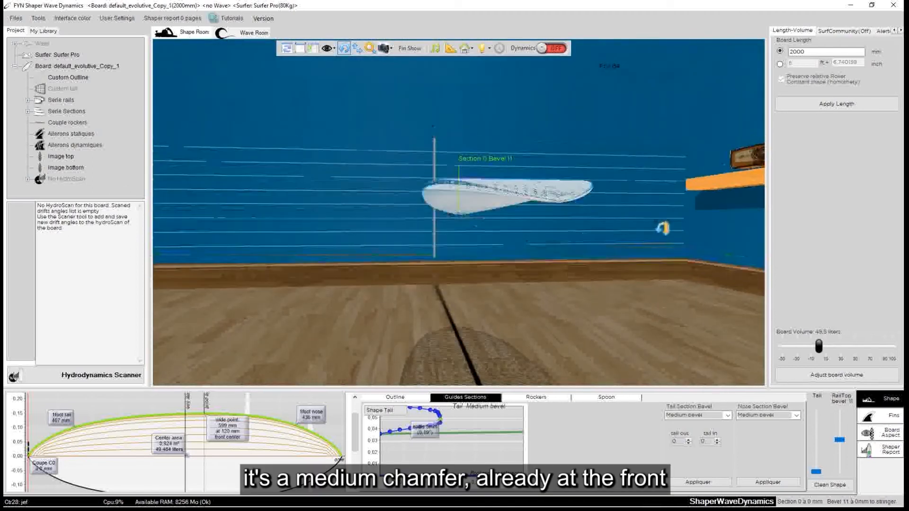
left_click_drag(560, 209, 556, 285)
left_click_drag(365, 222, 434, 278)
left_click(388, 228)
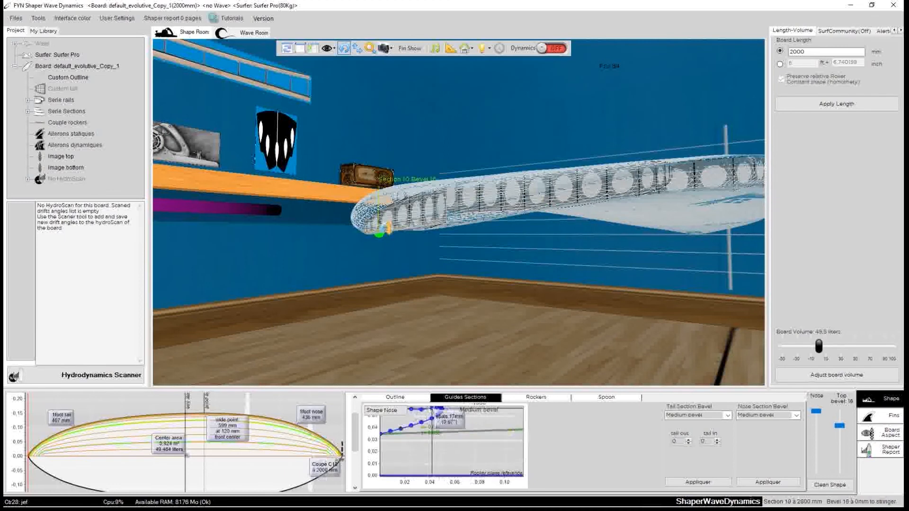
left_click(384, 410)
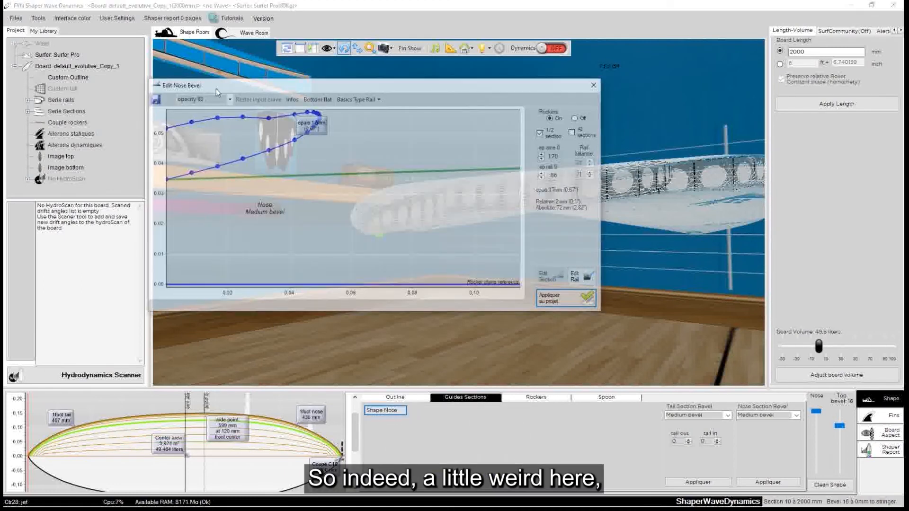
left_click_drag(268, 122, 294, 114)
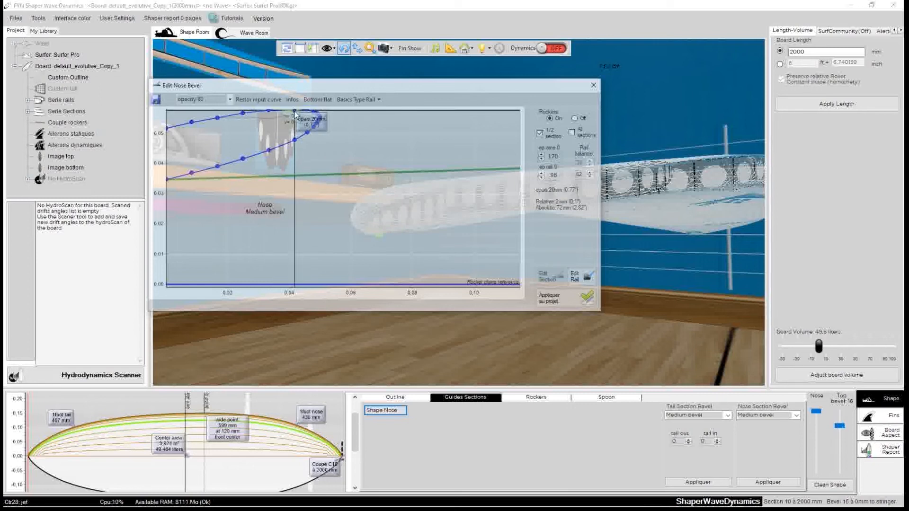
left_click(557, 296)
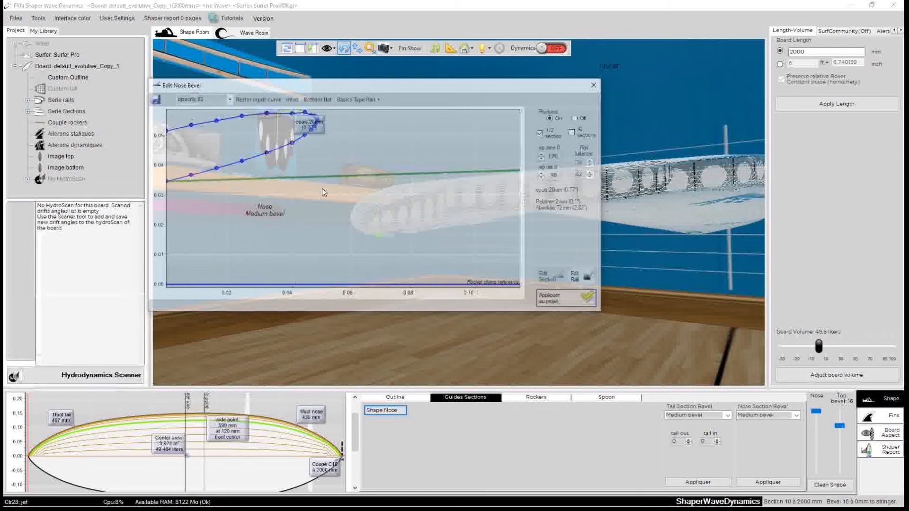
left_click_drag(292, 114, 291, 112)
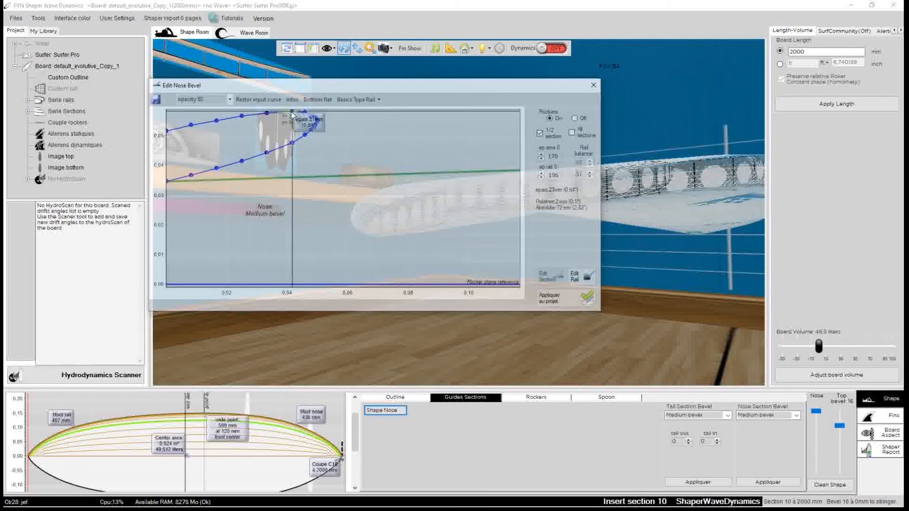
left_click(557, 296)
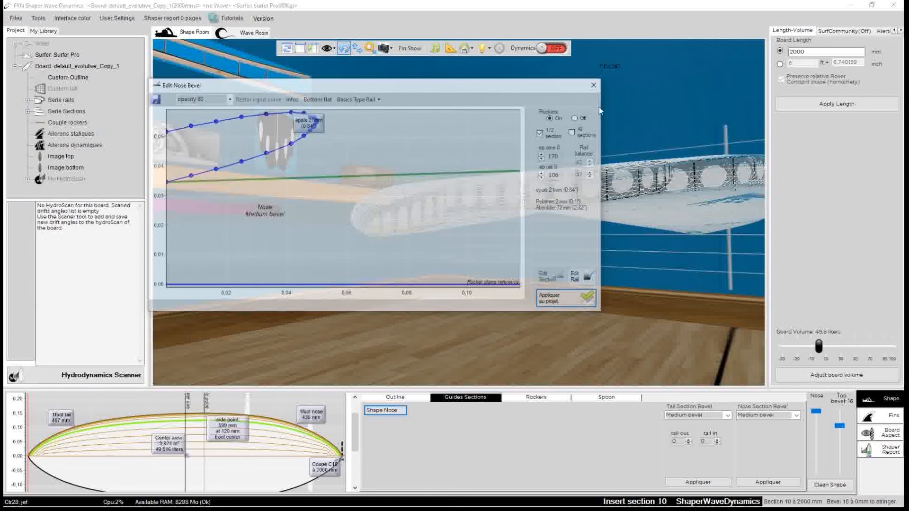
left_click(593, 87)
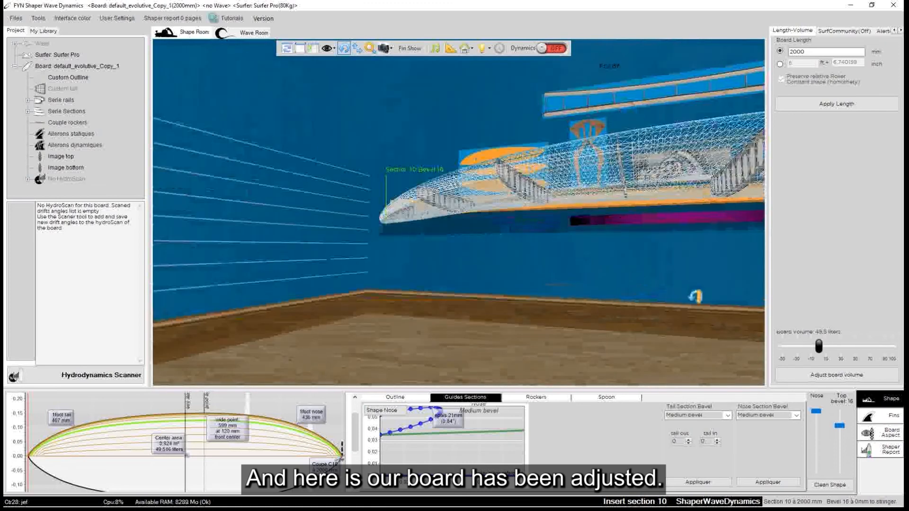
Check the adjusted board's underside and place it Top up in the Shape Room
left_click_drag(420, 324, 404, 325)
left_click_drag(535, 124, 518, 286)
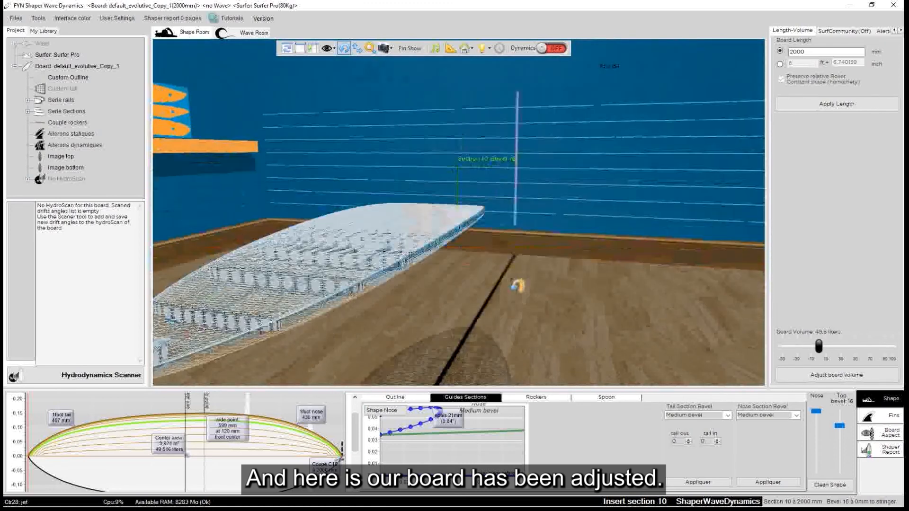
left_click(387, 247)
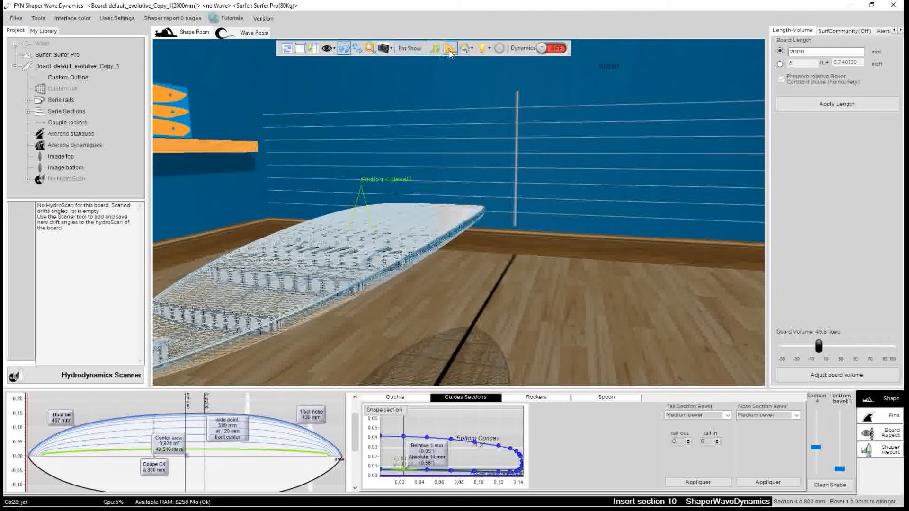
left_click(463, 52)
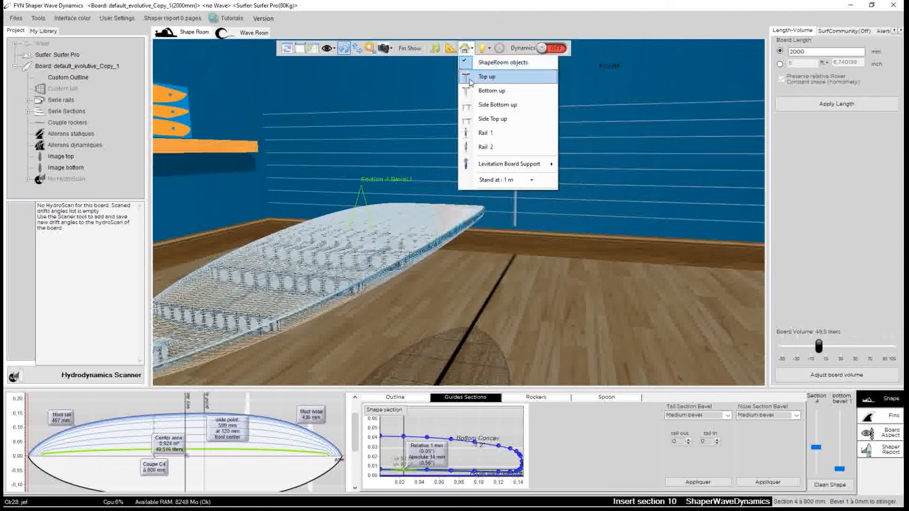
left_click(487, 76)
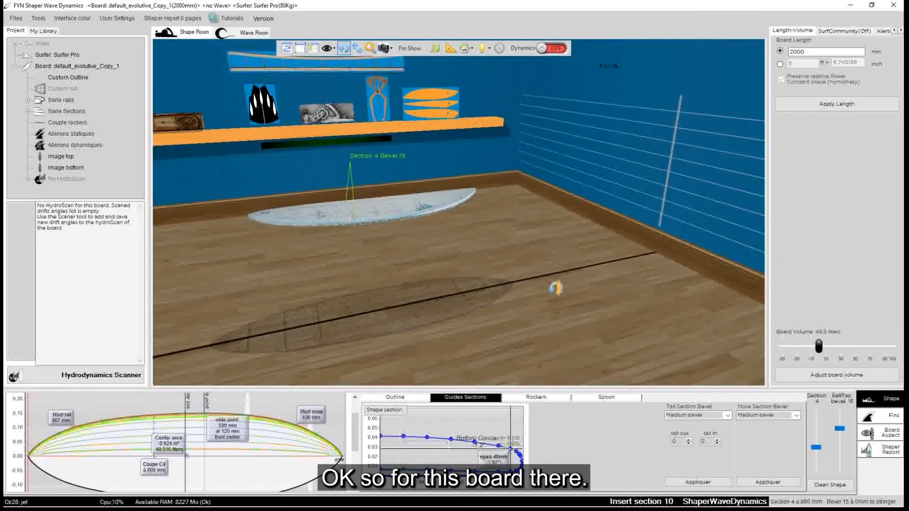
Set the board's shaping phase to Shaped and inspect the wireframe up close around section 6
left_click(872, 433)
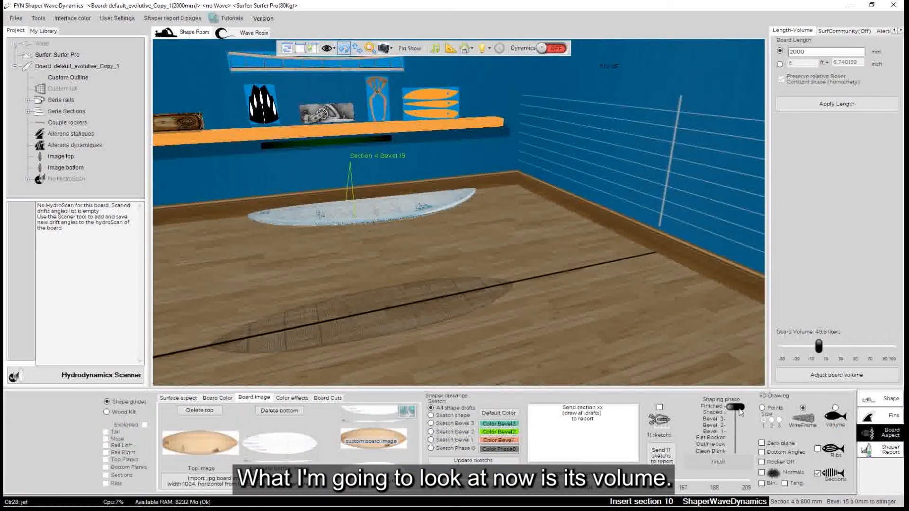
left_click_drag(738, 407, 738, 413)
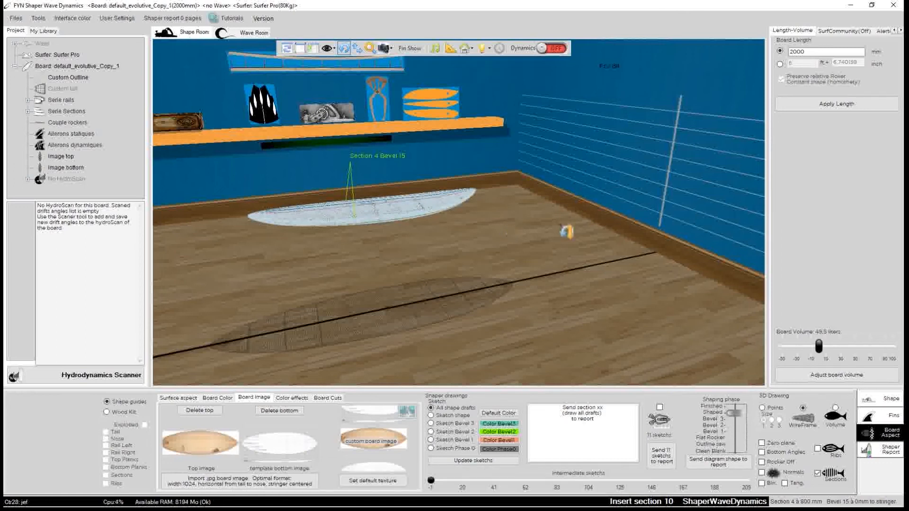
left_click_drag(511, 231, 359, 219)
left_click_drag(378, 186, 580, 311)
left_click(535, 240)
scroll(446, 286, "up", 3)
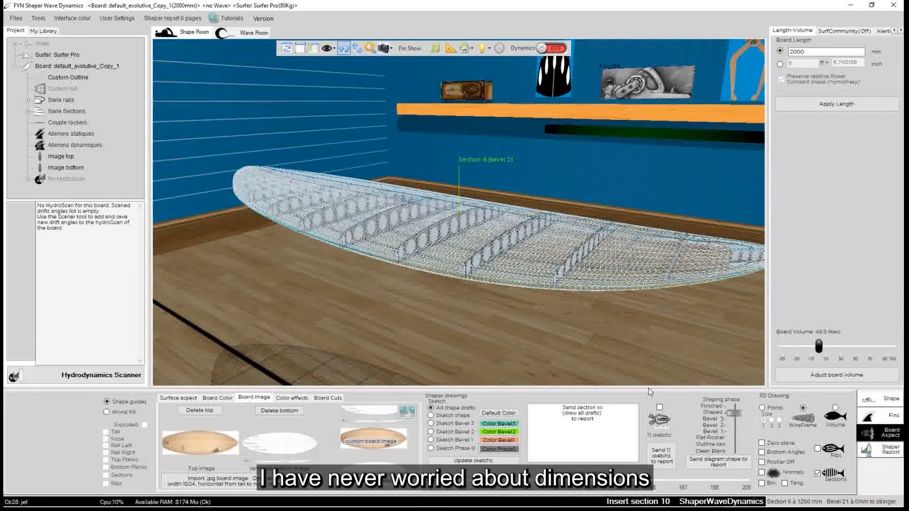
Switch to Photoshop and rotate the whole Hypto Krypto drawing 90° clockwise
mouse_move(712, 506)
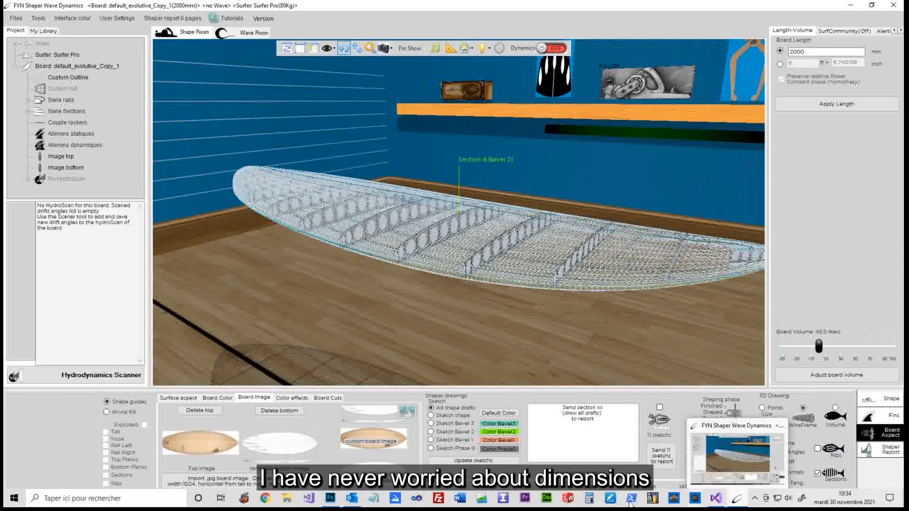
left_click(330, 505)
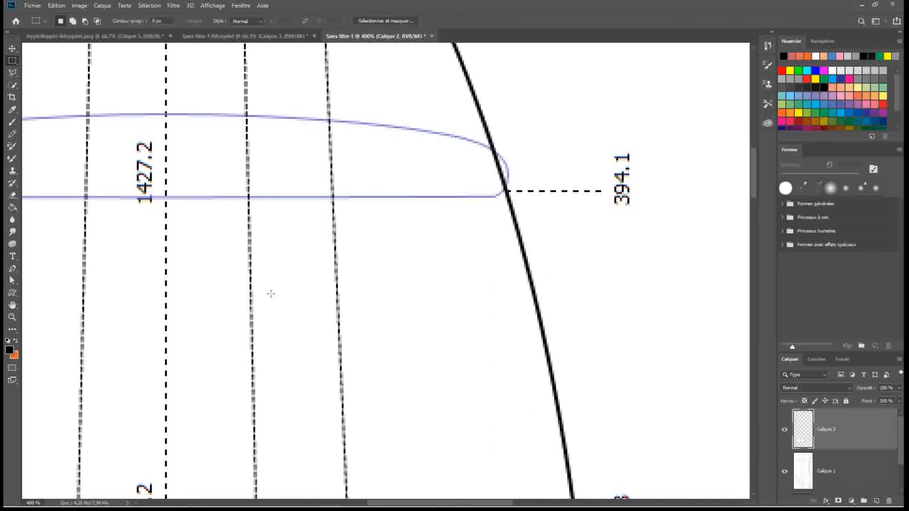
key("ctrl+plus")
key("ctrl+minus")
key("ctrl+minus")
key("ctrl+minus")
key("ctrl+minus")
key("ctrl+minus")
key("ctrl+minus")
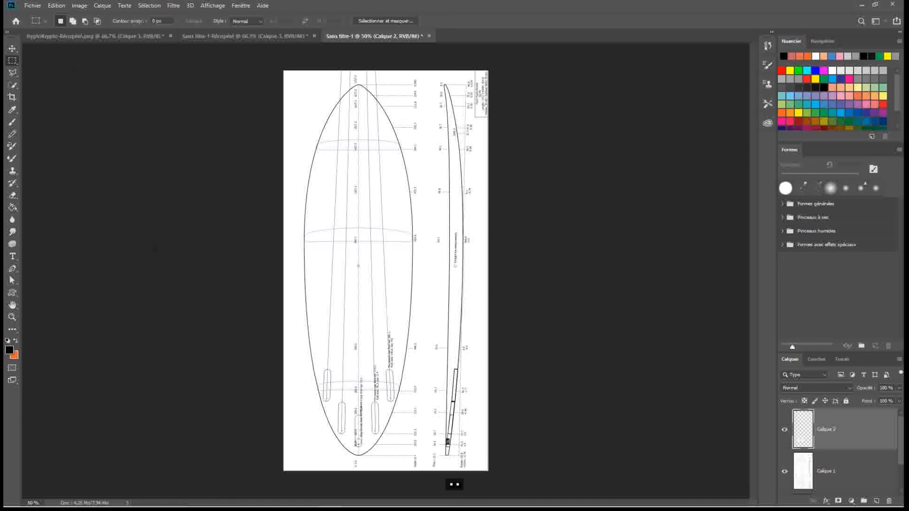
left_click(78, 6)
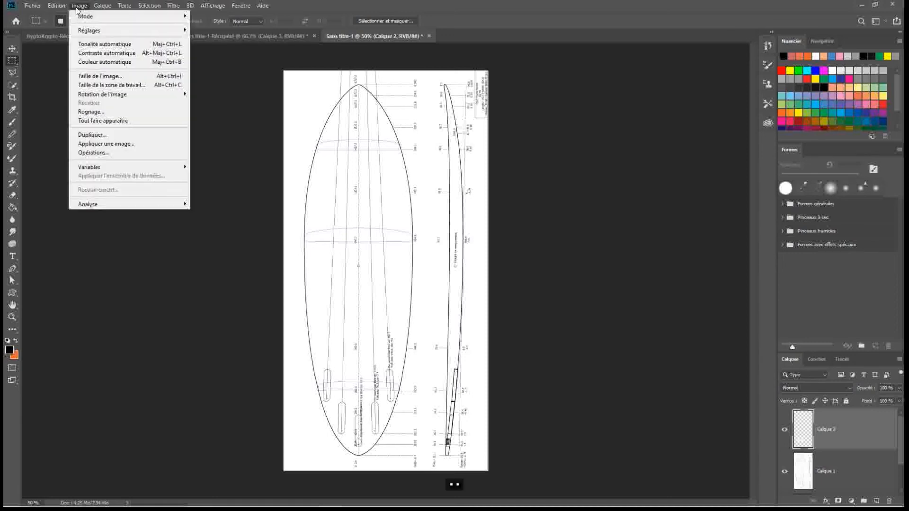
mouse_move(105, 95)
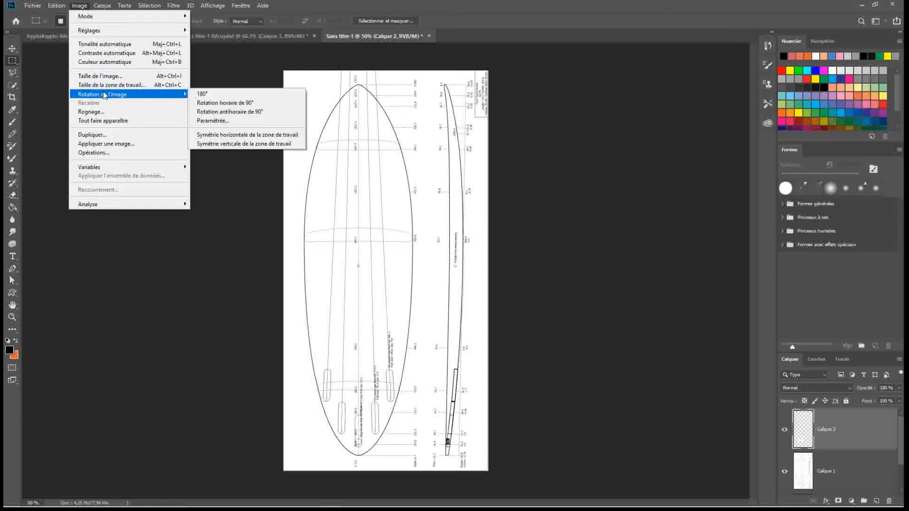
left_click(231, 103)
Read the board's length in the drawing's title block near the nose
key("ctrl+plus")
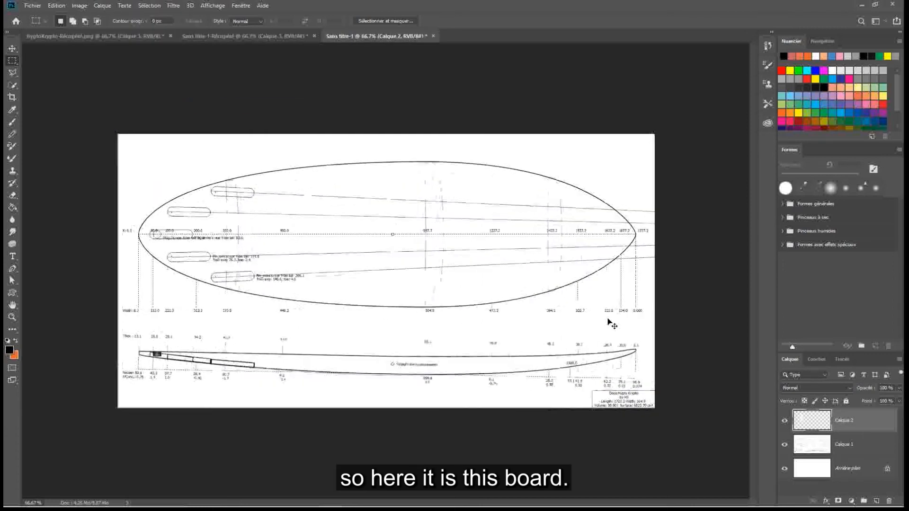
key("ctrl+plus")
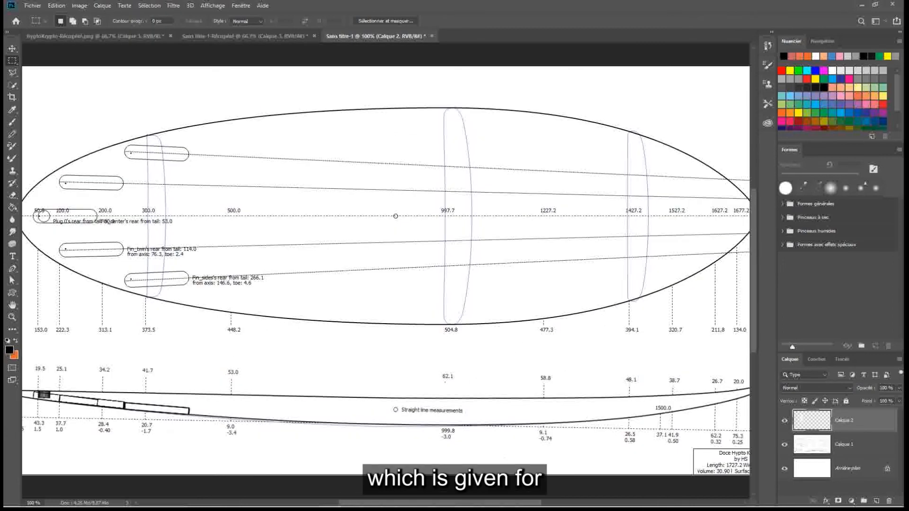
left_click_drag(490, 504, 531, 502)
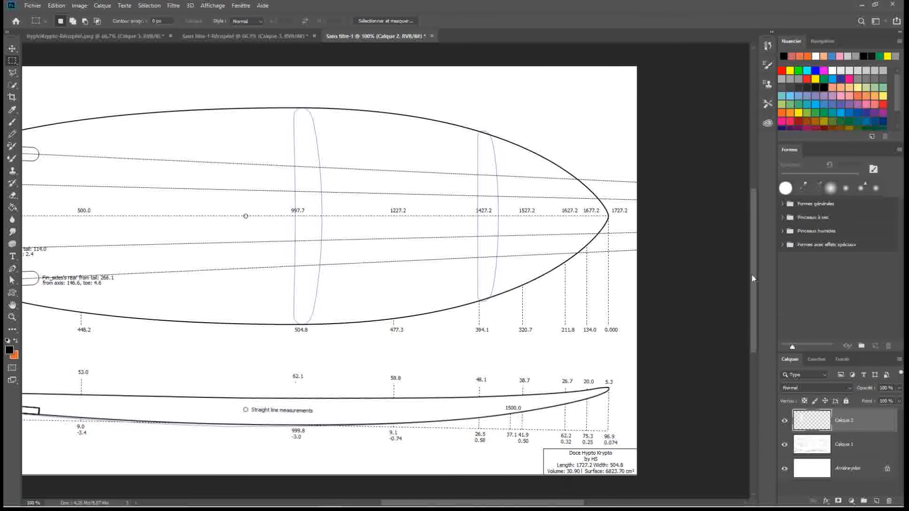
Switch back to FYN Shaper Wave Dynamics and apply a board length of 1727 mm
left_click(862, 6)
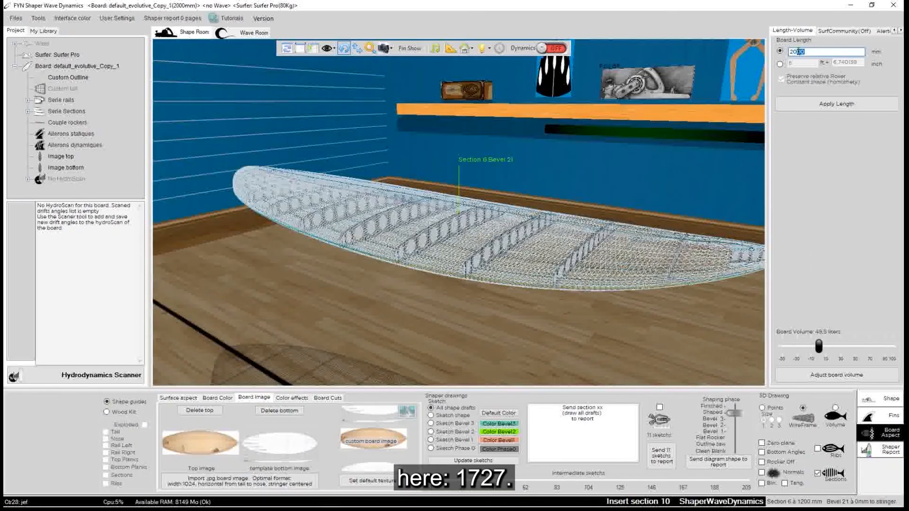
type("1727")
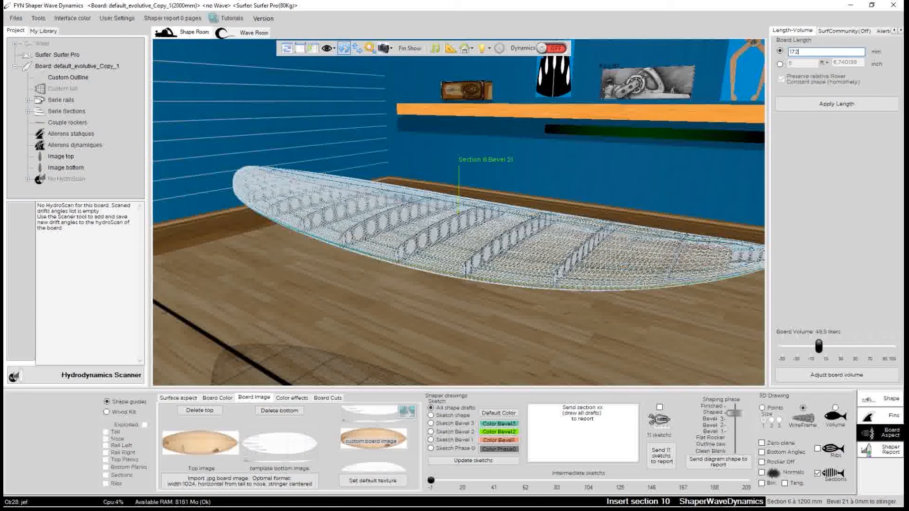
left_click(811, 109)
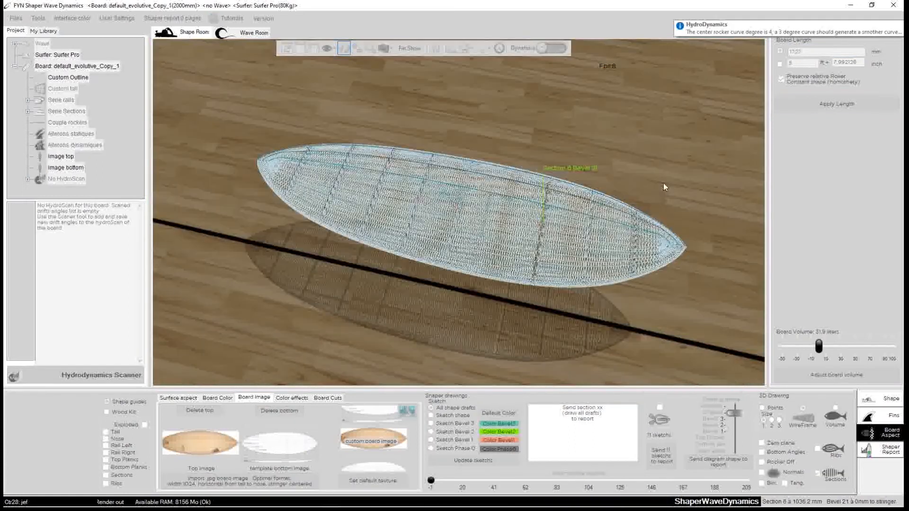
Inspect the resized board from the side and switch to Photoshop to compare its volume with the drawing's
left_click_drag(552, 322, 417, 326)
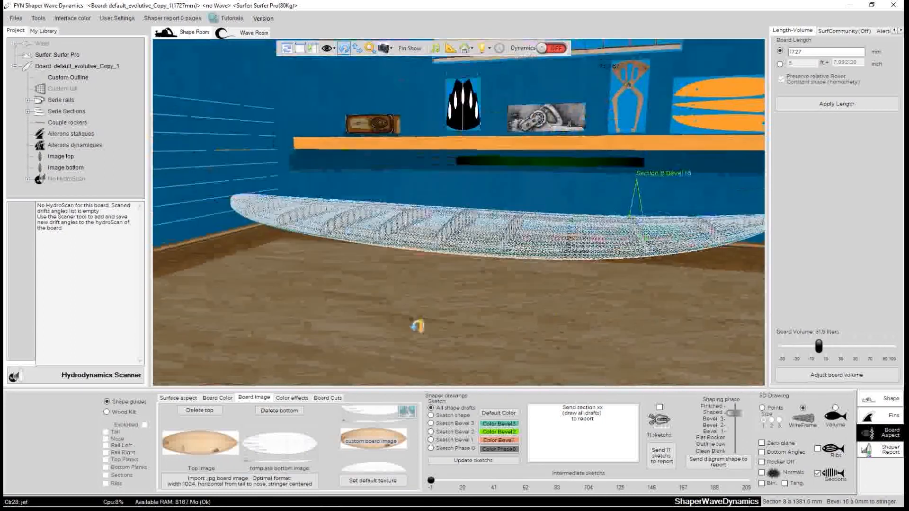
mouse_move(792, 508)
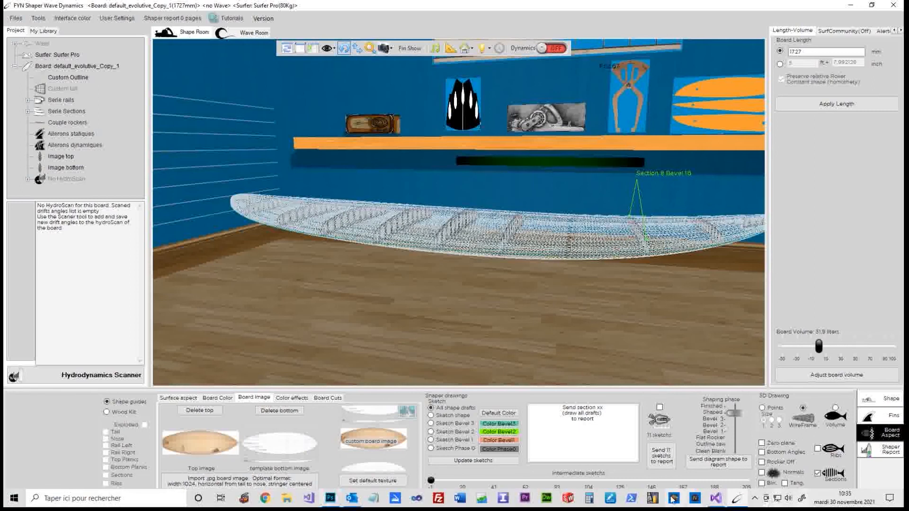
left_click(330, 497)
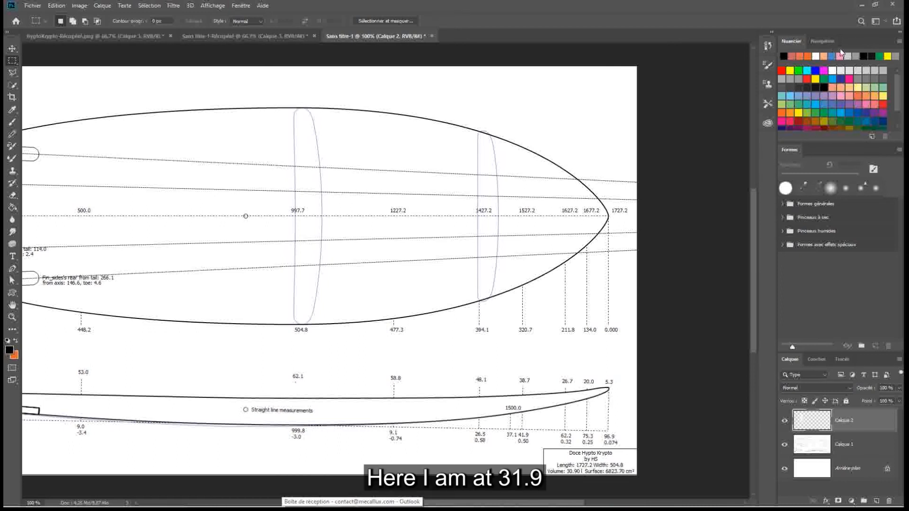
Switch back to FYN Shaper Wave Dynamics and apply a 3% decrease to the board's volume
left_click(861, 5)
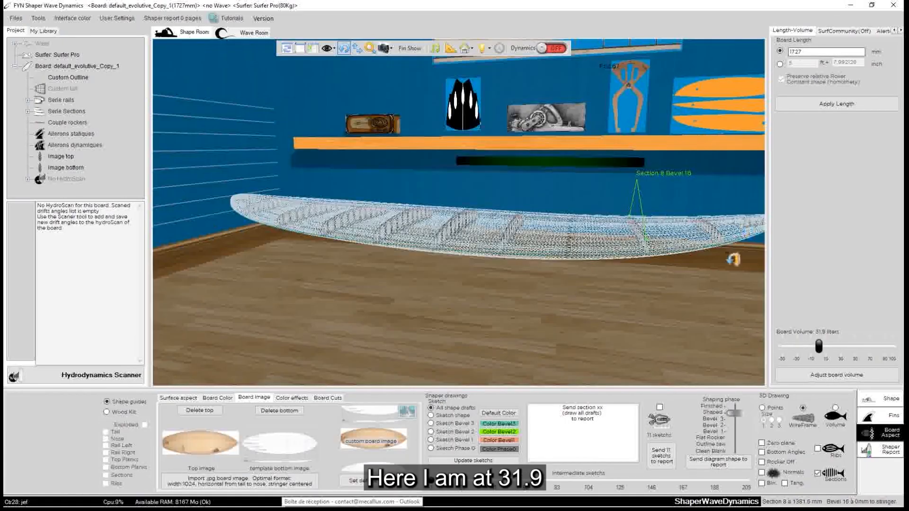
left_click_drag(557, 338, 660, 282)
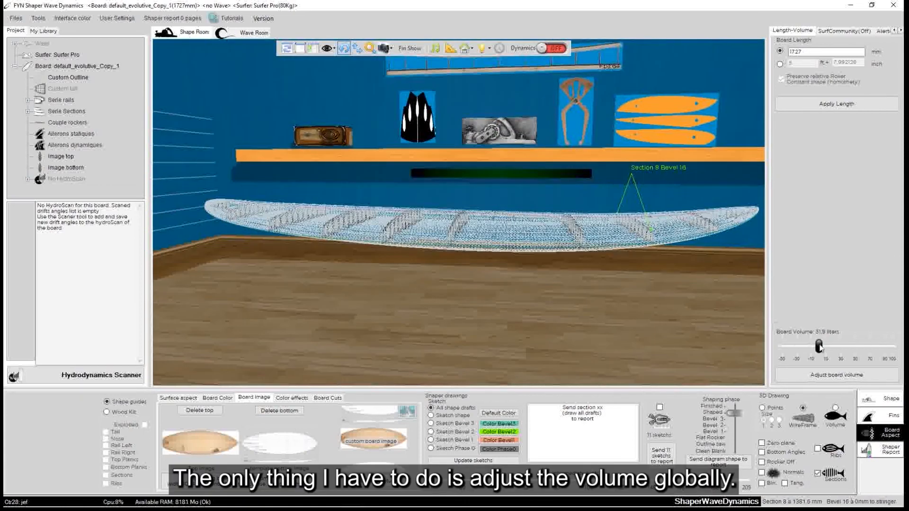
left_click_drag(819, 346, 818, 347)
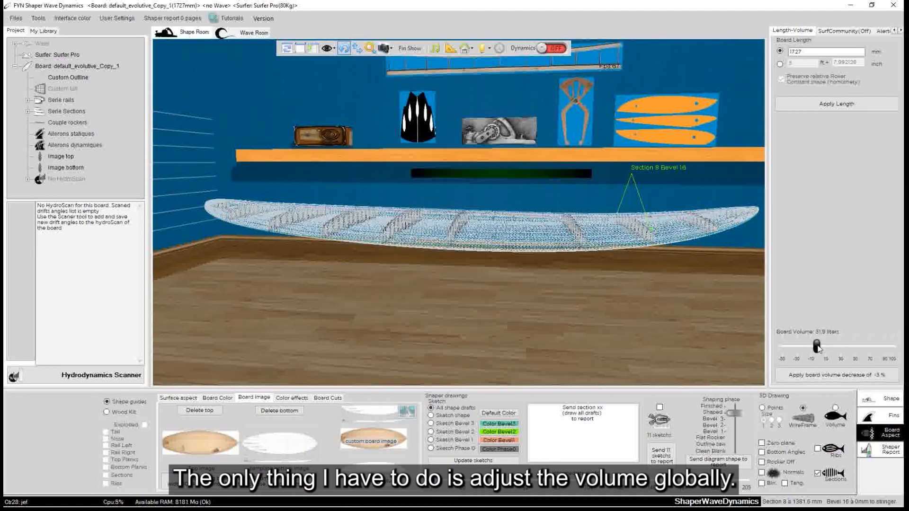
left_click(831, 375)
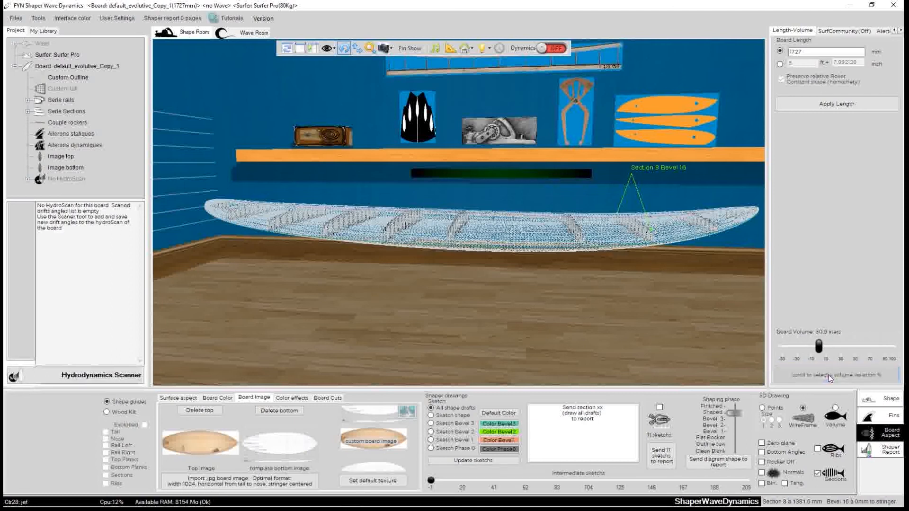
Open the shape editor for the board's guide sections in its own window and move it clear of the board
left_click_drag(335, 282, 535, 240)
left_click(874, 400)
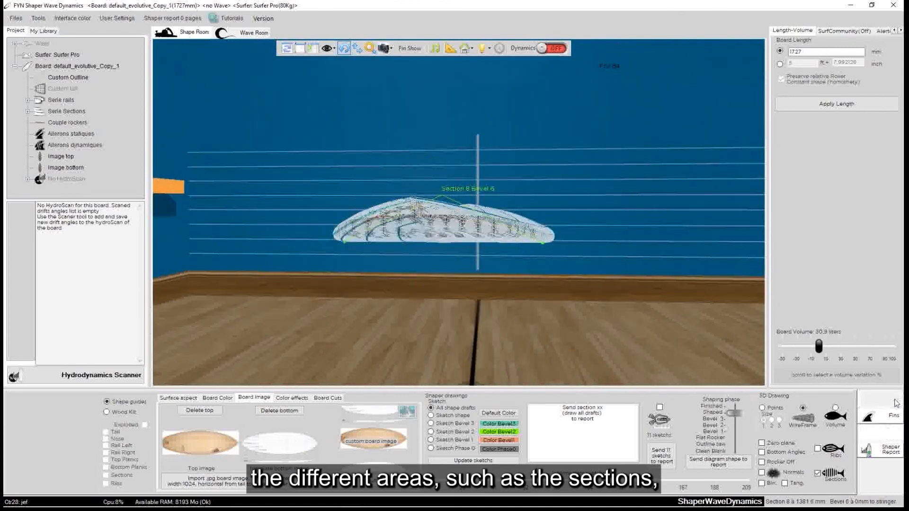
left_click(390, 410)
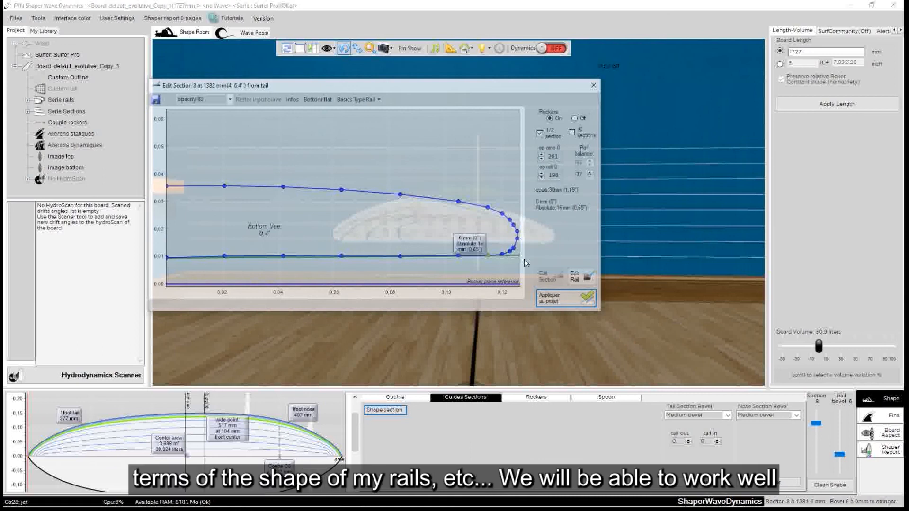
left_click_drag(498, 80, 454, 246)
Examine the rail and bottom profiles of several sections between tail and nose, and close the section editor
left_click(508, 197)
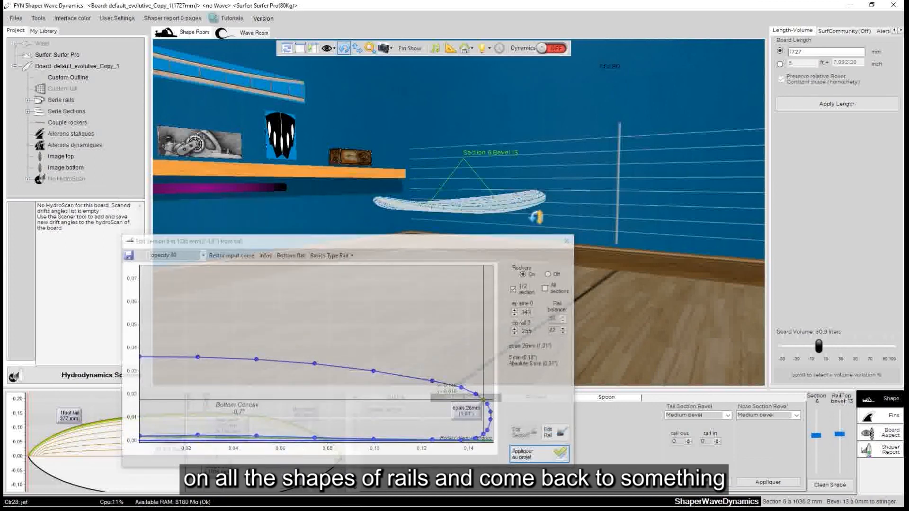
left_click(538, 201)
left_click(537, 196)
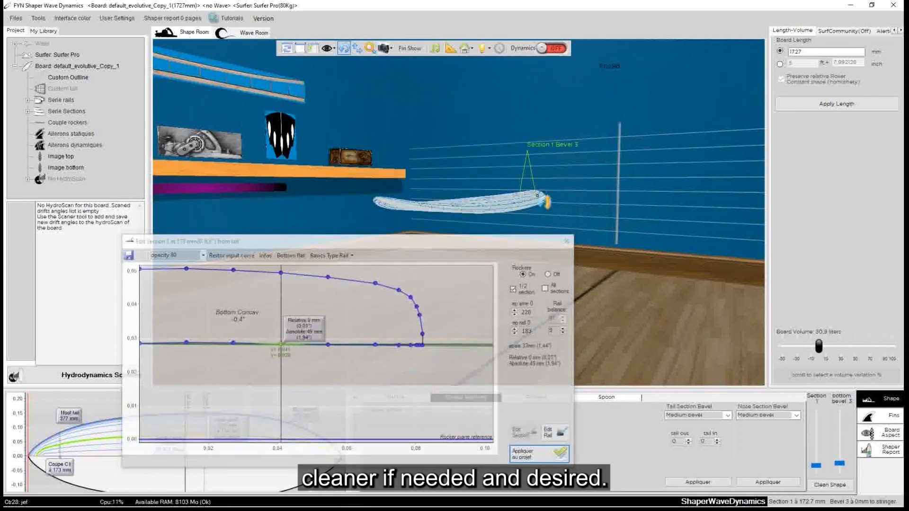
left_click(511, 205)
left_click(496, 208)
left_click(486, 209)
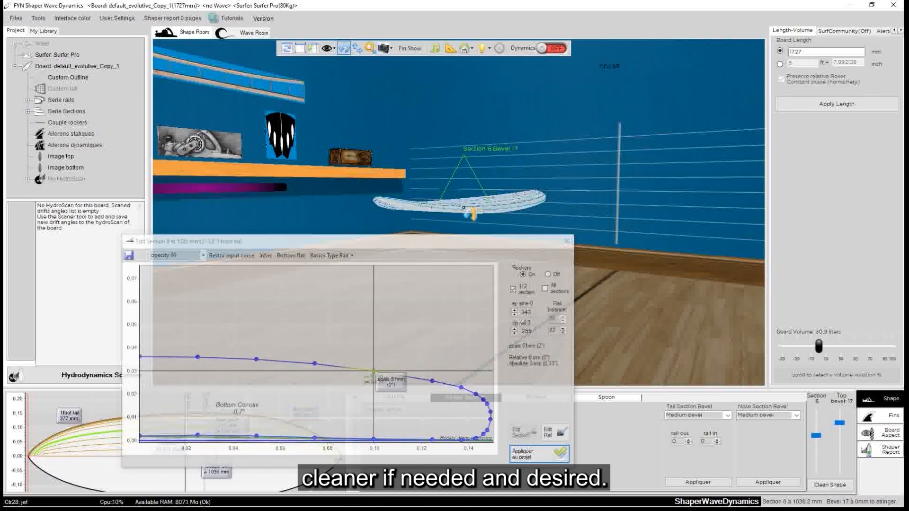
left_click(470, 210)
left_click(424, 211)
left_click(404, 206)
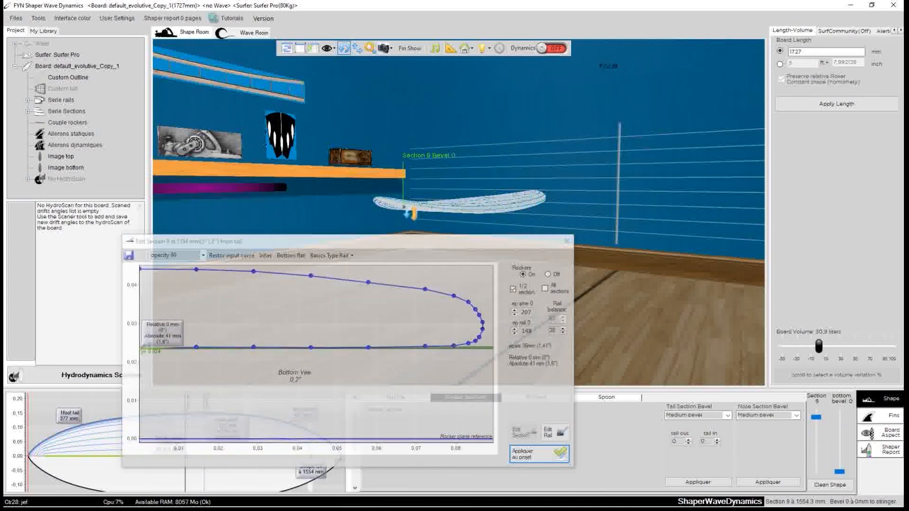
left_click(394, 204)
left_click_drag(642, 159, 426, 203)
left_click_drag(602, 220, 431, 236)
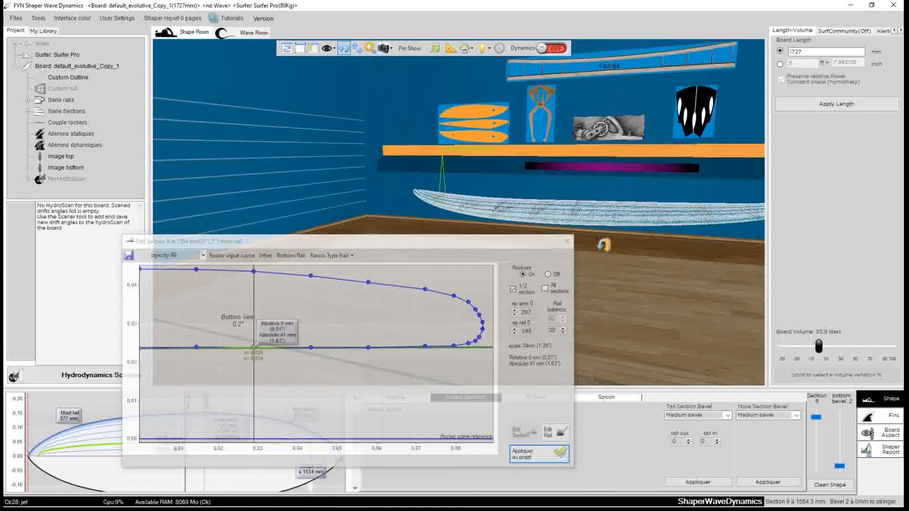
left_click(566, 241)
Inspect the finished board's sections near the tail and centre, and display the shaper report options
left_click_drag(578, 246, 464, 300)
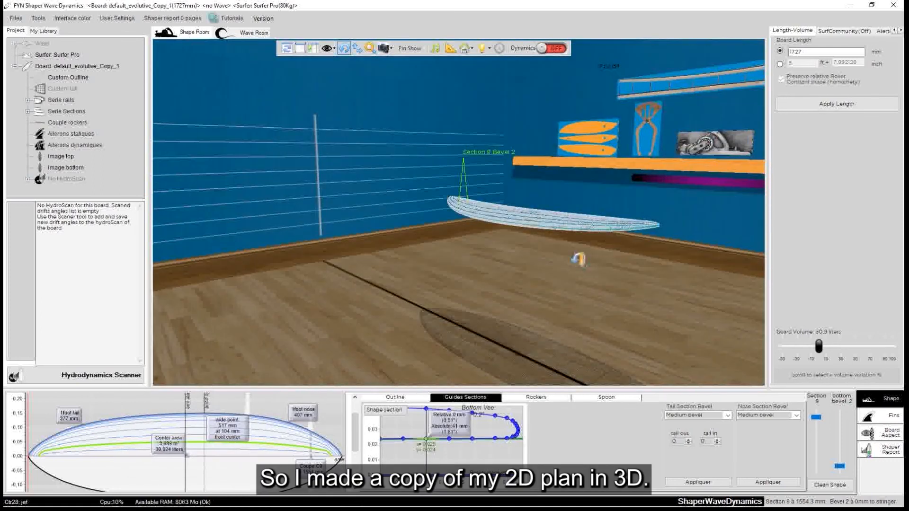
left_click_drag(661, 243, 559, 265)
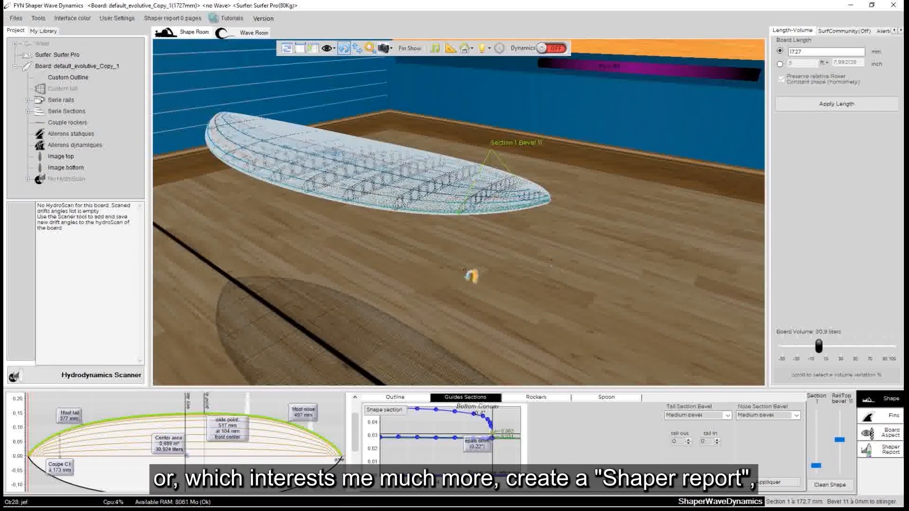
left_click(320, 161)
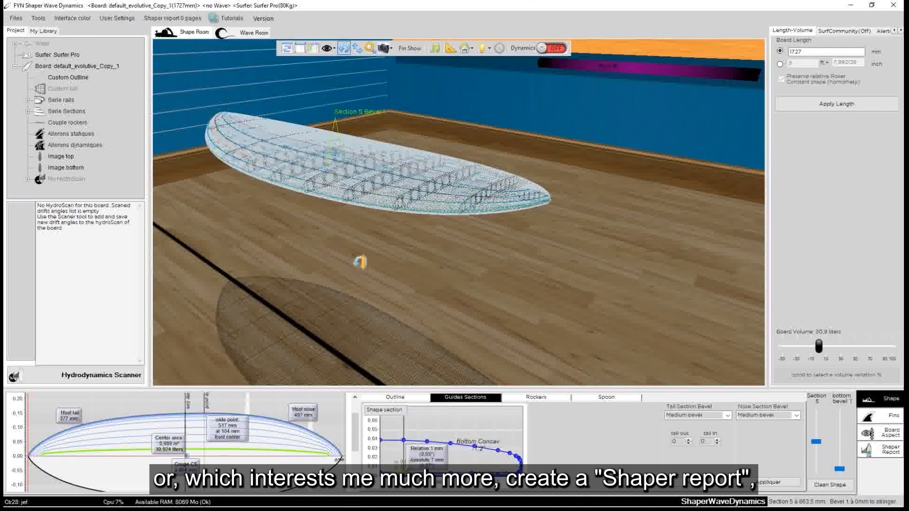
left_click(877, 450)
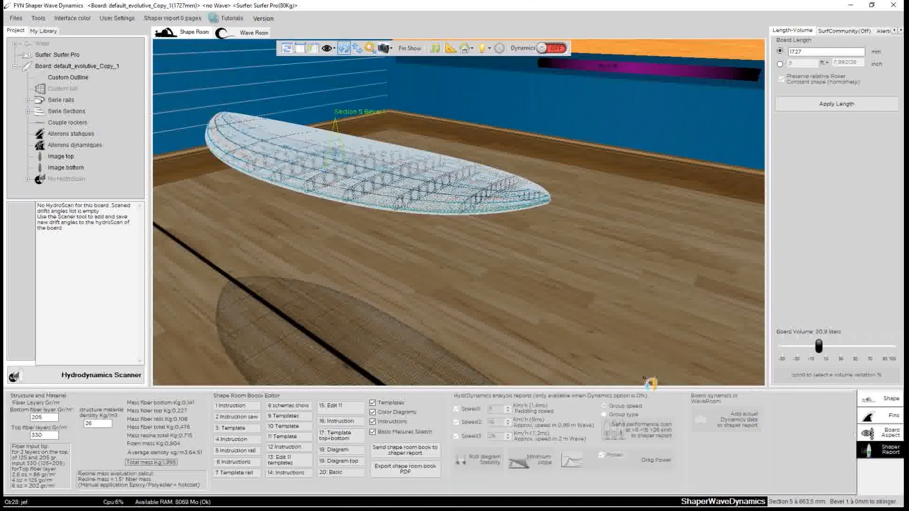
left_click_drag(292, 225, 650, 97)
left_click_drag(374, 308, 661, 223)
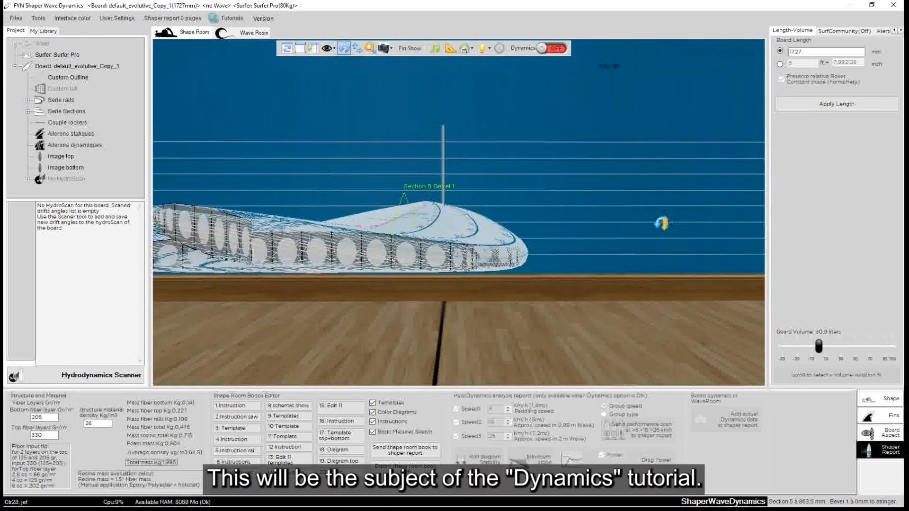
left_click_drag(481, 147, 610, 307)
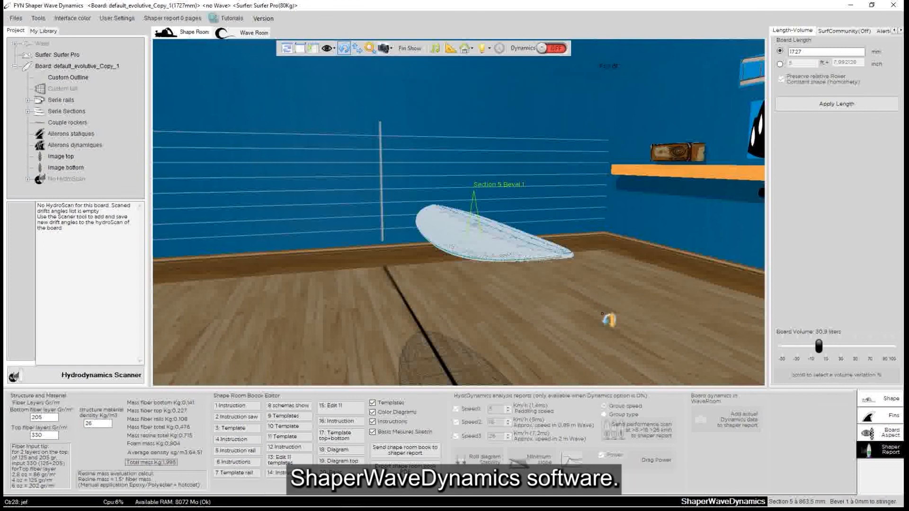
mouse_move(696, 503)
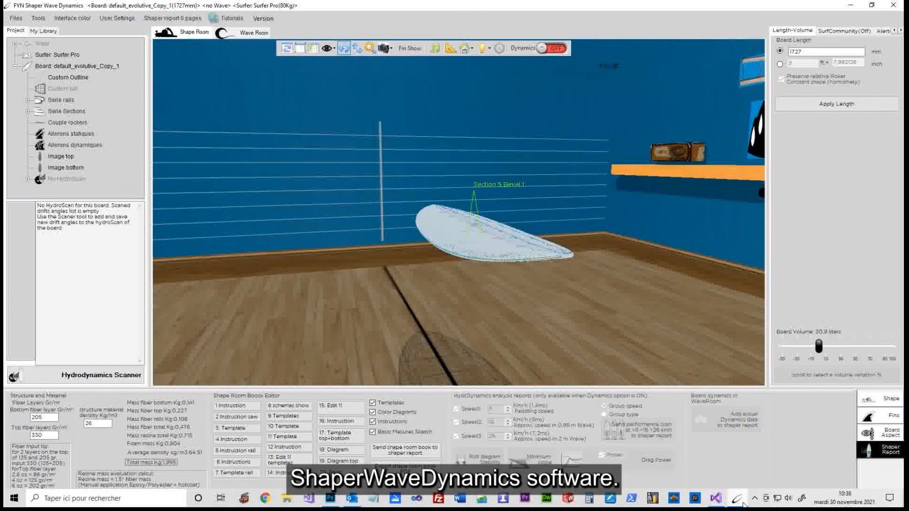
left_click(755, 499)
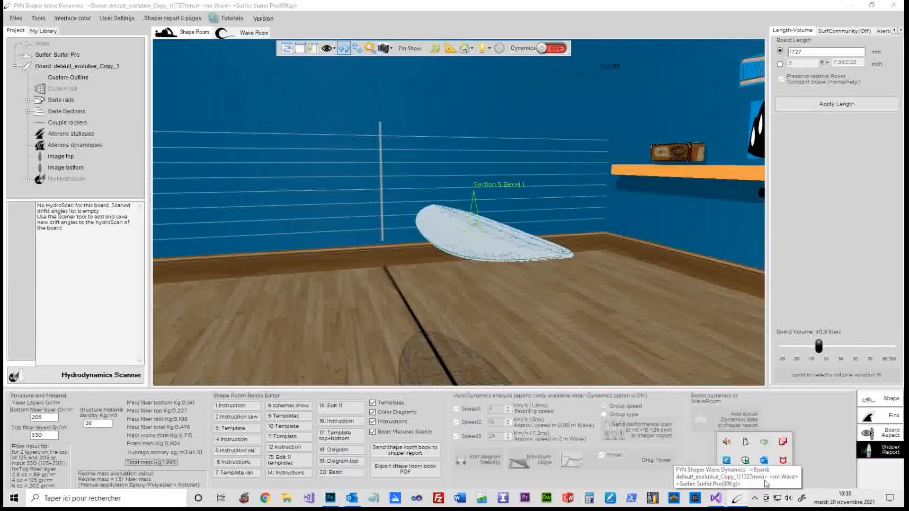